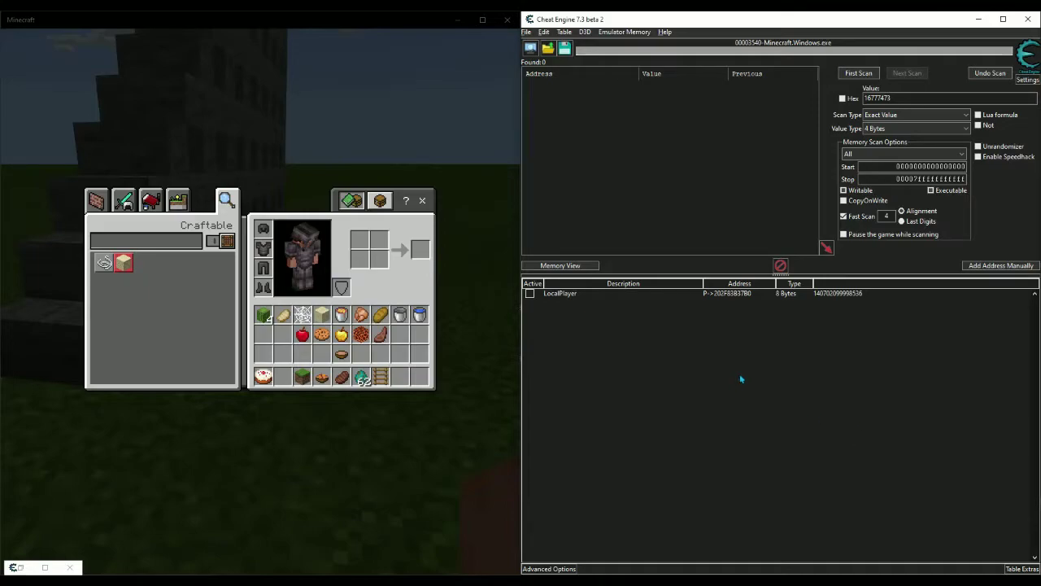
# Walk the Minecraft player forward over the grass and reopen the inventory while standing on the ground
pyautogui.click(465, 332)
pyautogui.press('e')
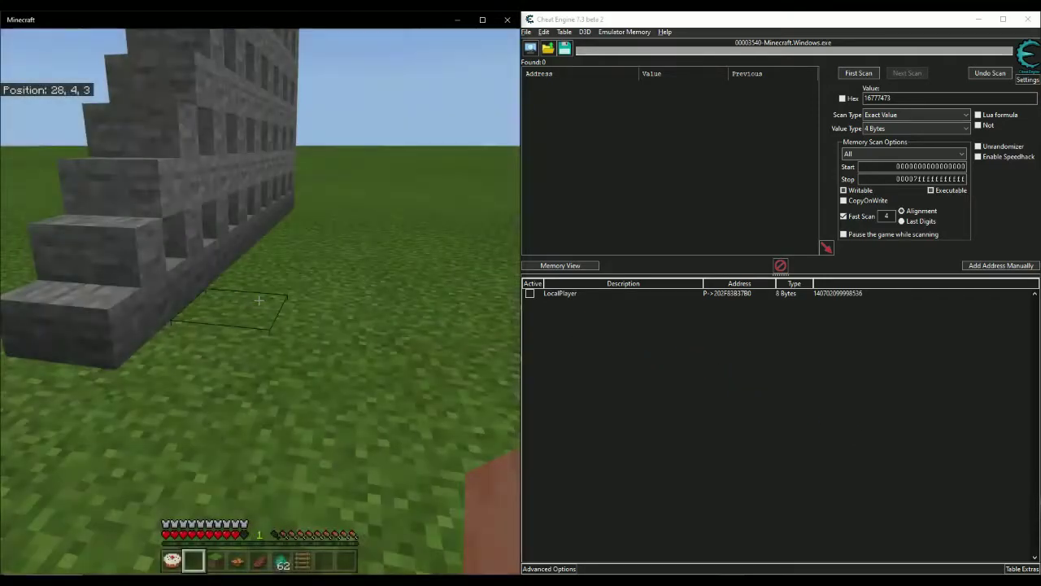
pyautogui.press('w')
pyautogui.press('e')
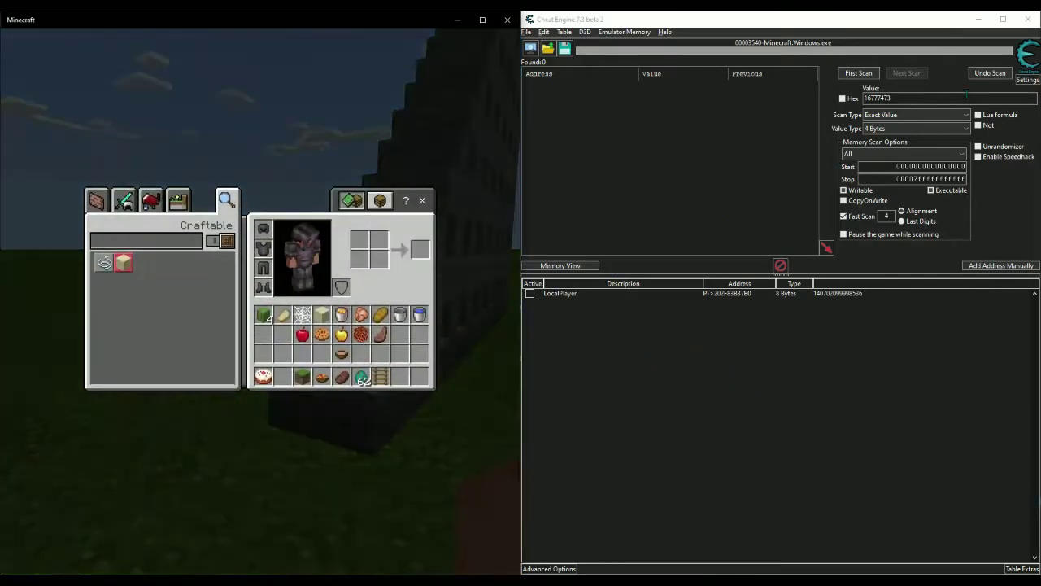
# Run a first scan for the exact value 16777473 with the value type 4 Bytes
pyautogui.doubleClick(919, 97)
pyautogui.click(919, 97)
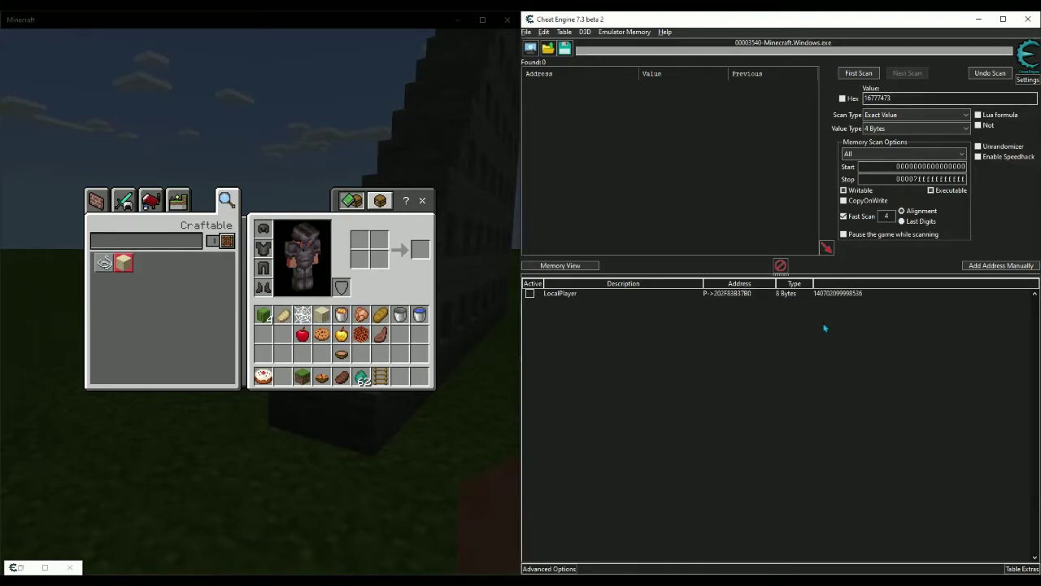
pyautogui.click(886, 128)
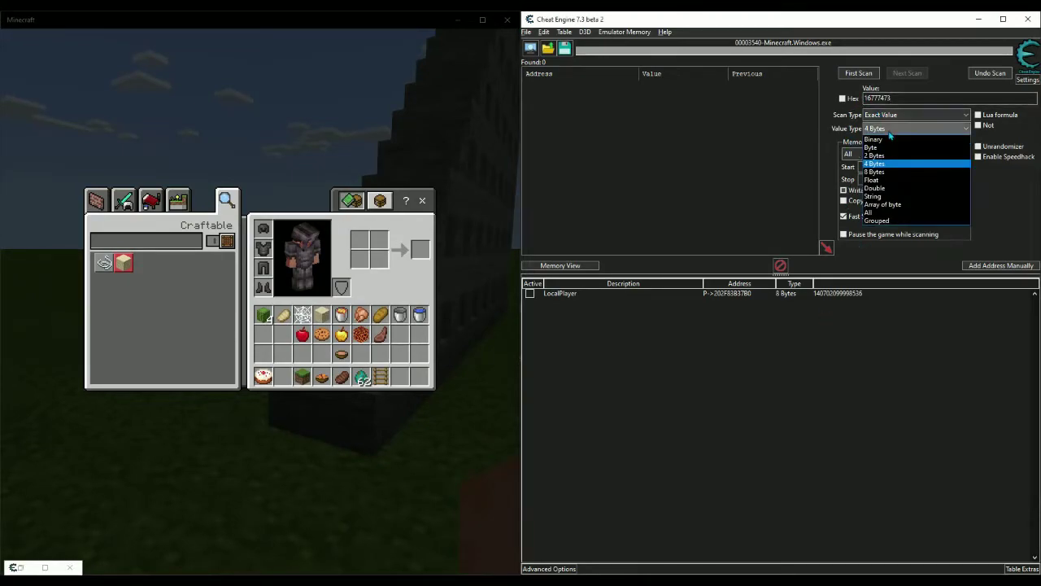
pyautogui.click(875, 165)
pyautogui.click(858, 191)
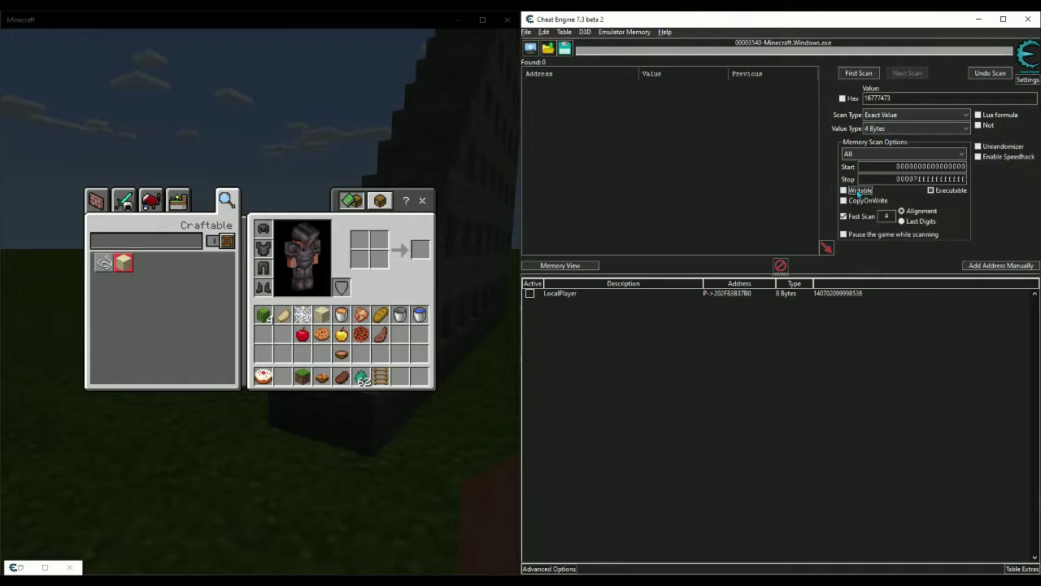
pyautogui.click(873, 79)
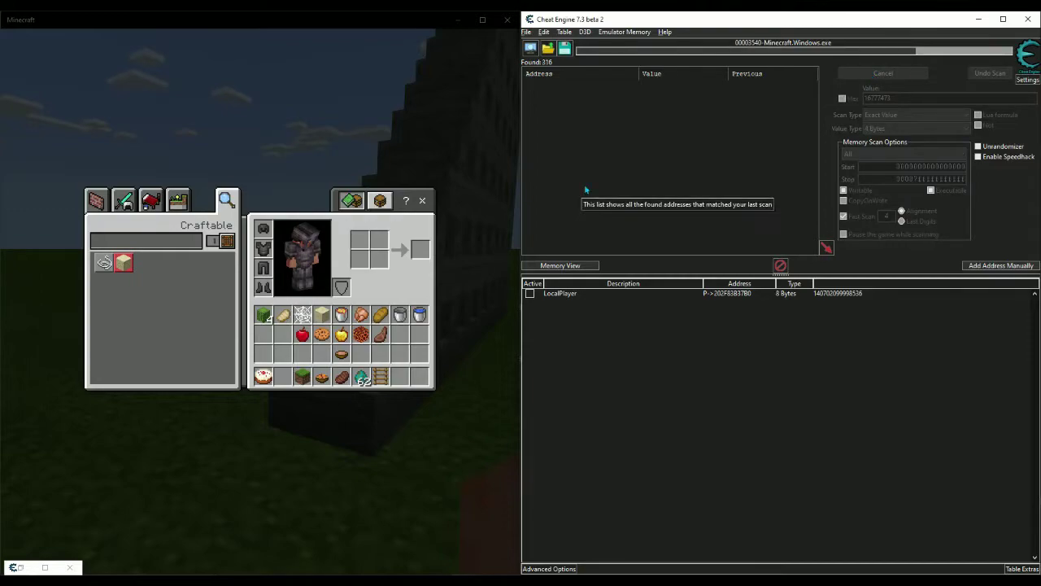
# Review the hotkeys assigned to the next-scan functions for decreased, changed and unchanged values in the settings
pyautogui.click(543, 32)
pyautogui.click(562, 47)
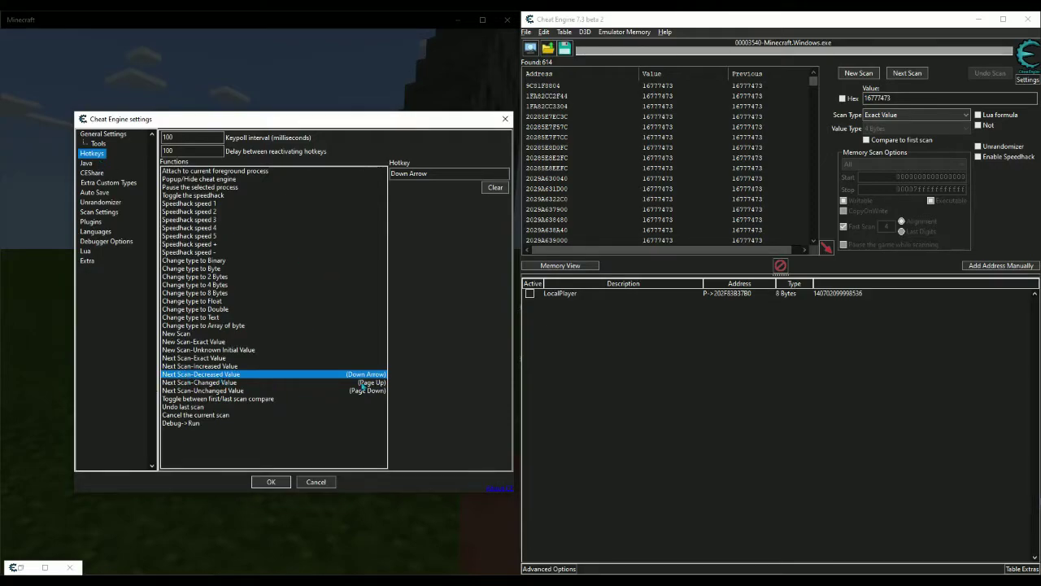
pyautogui.click(271, 482)
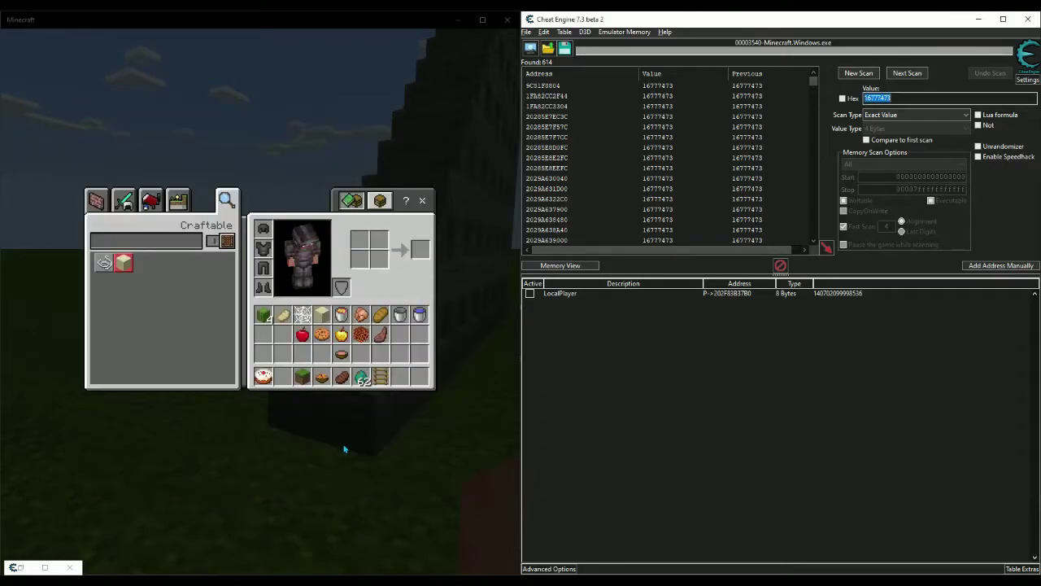
# Jump in Minecraft, filter the scan results for decreased values while airborne, and reopen the inventory on the ground
pyautogui.click(344, 448)
pyautogui.press('e')
pyautogui.press('space')
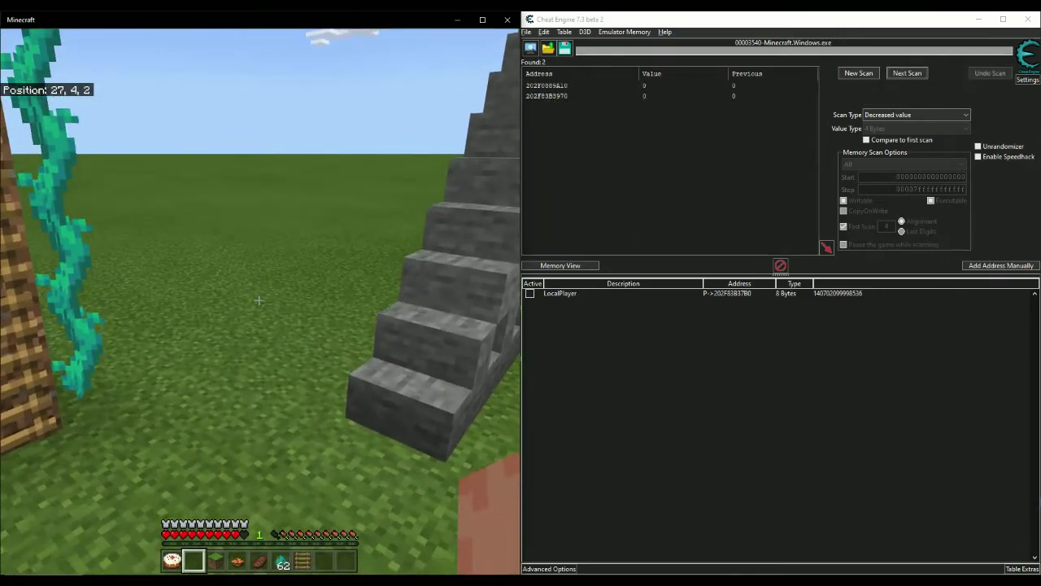
pyautogui.press('e')
# Add the two found addresses, 202F0889A10 and 202F83B3970, to the address list
pyautogui.click(675, 85)
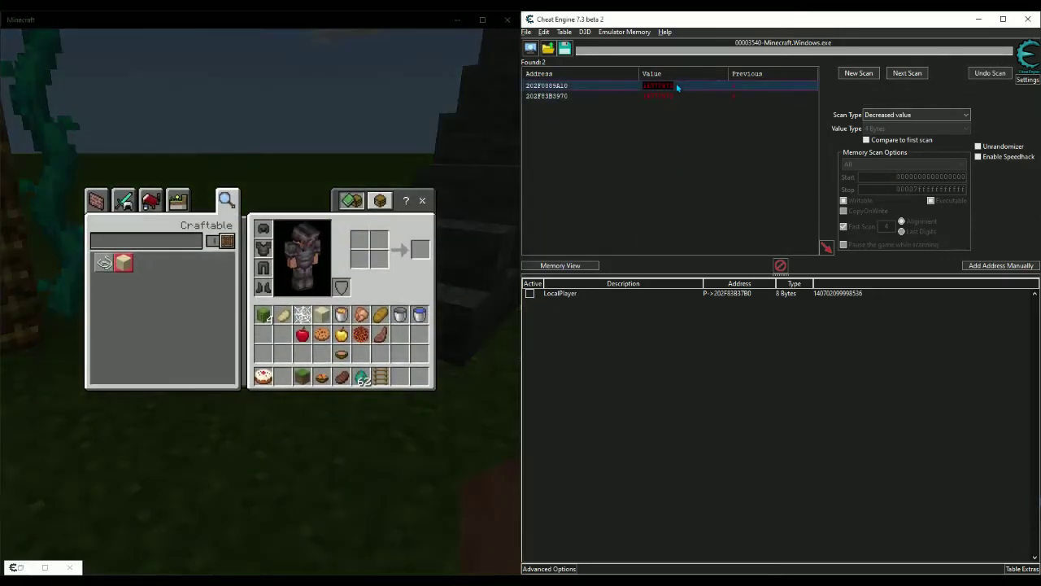
pyautogui.keyDown('shift'); pyautogui.click(676, 96); pyautogui.keyUp('shift')
pyautogui.click(826, 246)
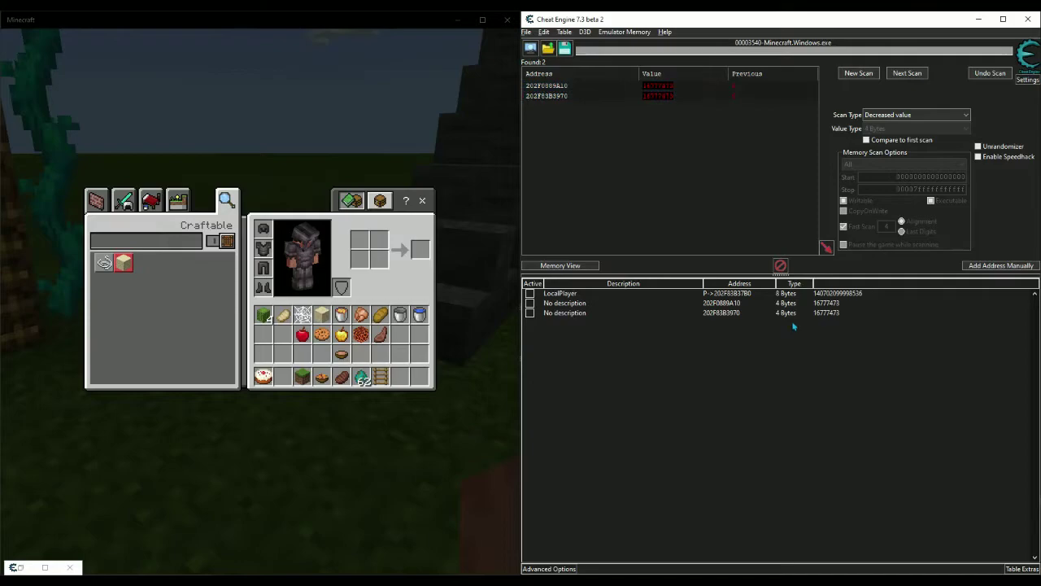
# Jump in Minecraft to check how the two added addresses react to leaving the ground, and reopen the inventory
pyautogui.click(797, 305)
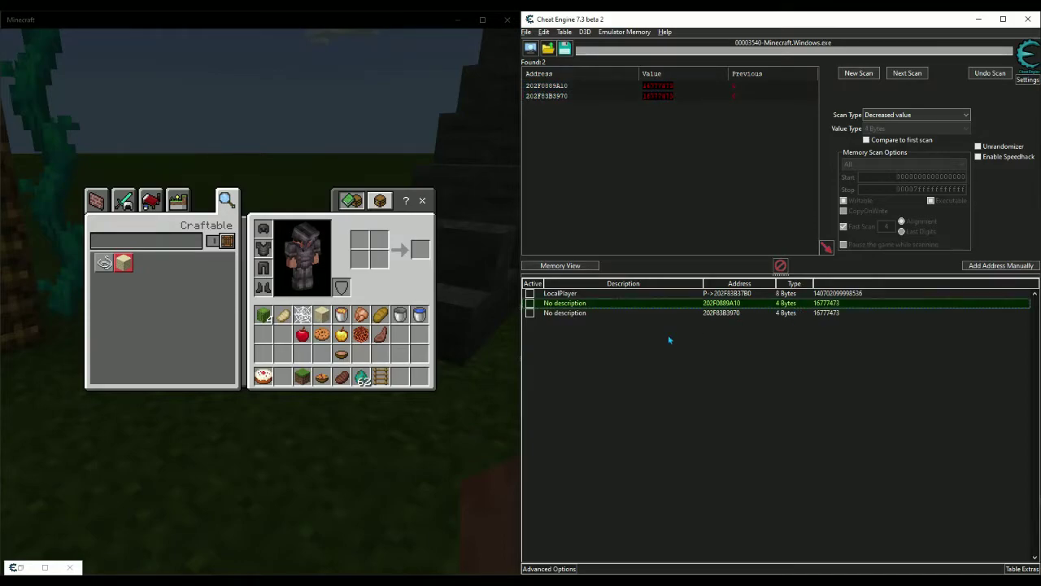
pyautogui.click(504, 365)
pyautogui.press('e')
pyautogui.press('space')
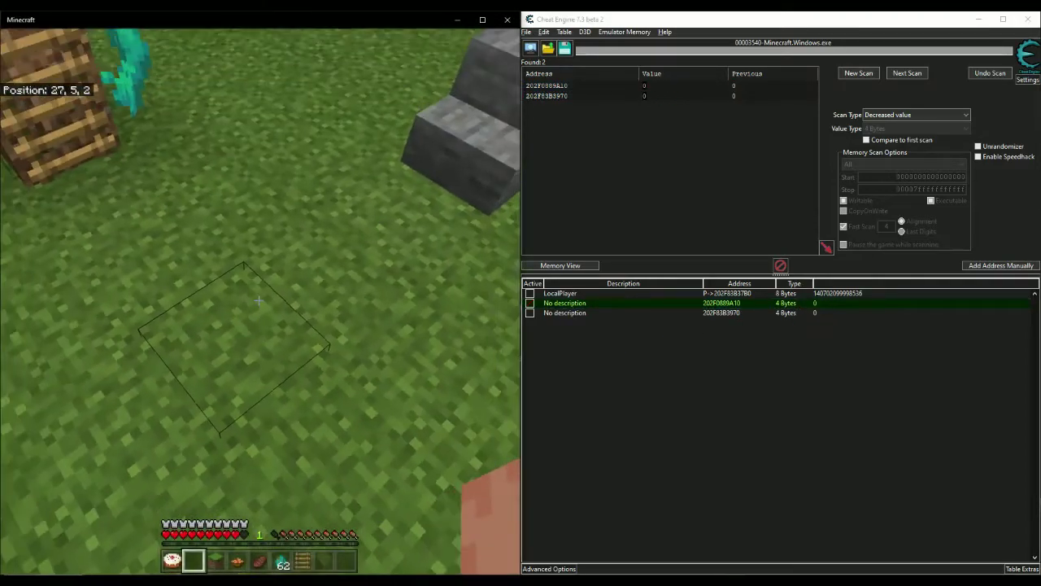
pyautogui.press('e')
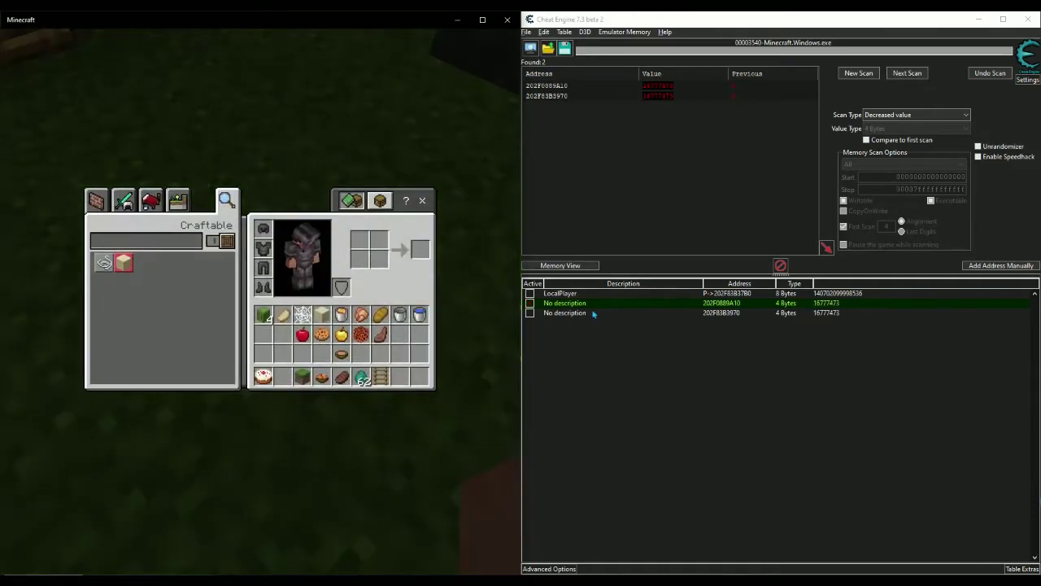
# Delete the 202F0889A10 entry from the address list
pyautogui.click(594, 308)
pyautogui.press('Delete')
pyautogui.press('Return')
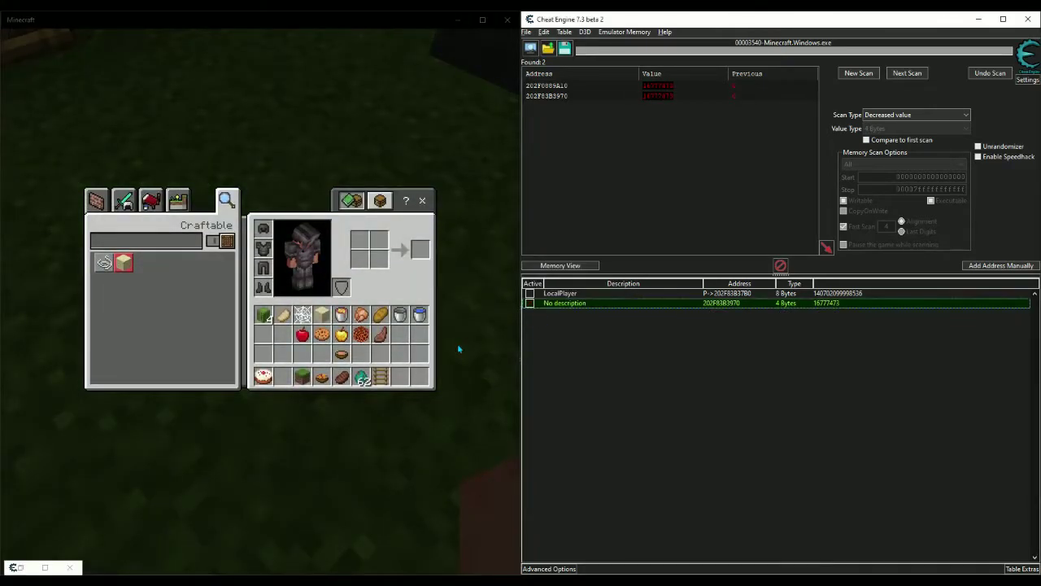
# Jump again in the game to check that the 202F83B3970 entry follows the player's on-ground state
pyautogui.click(460, 348)
pyautogui.press('e')
pyautogui.press('space')
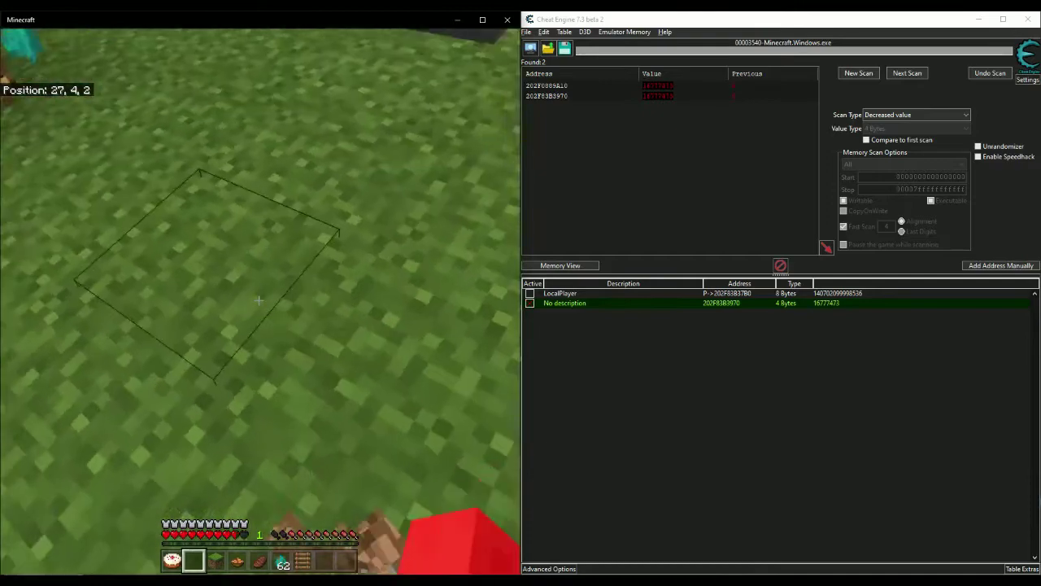
pyautogui.press('e')
pyautogui.click(602, 312)
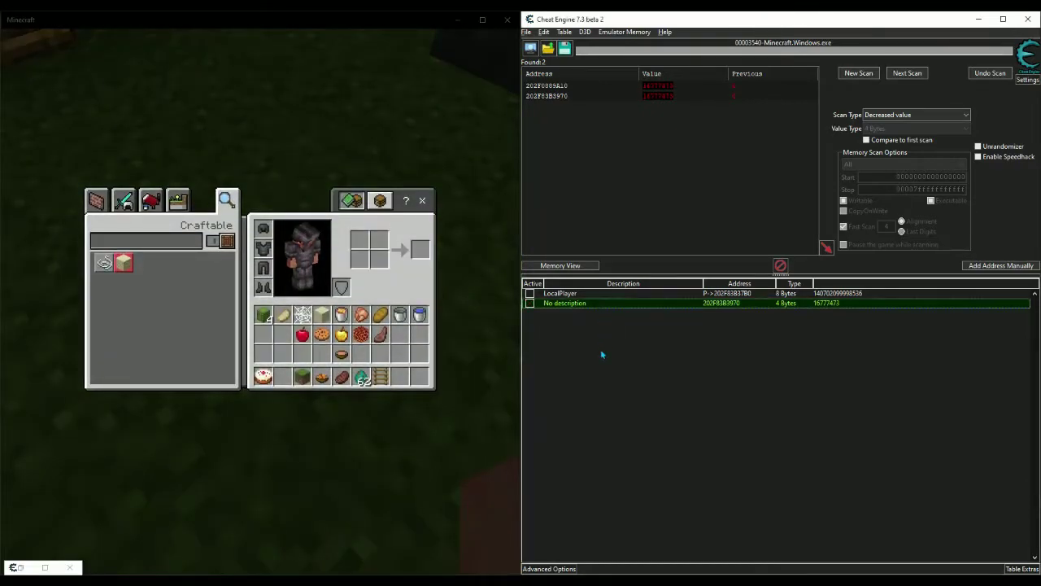
# Find out what accesses 202F83B3970 and copy the guessed pointer value from the first movzx instruction's extra information
pyautogui.rightClick(730, 306)
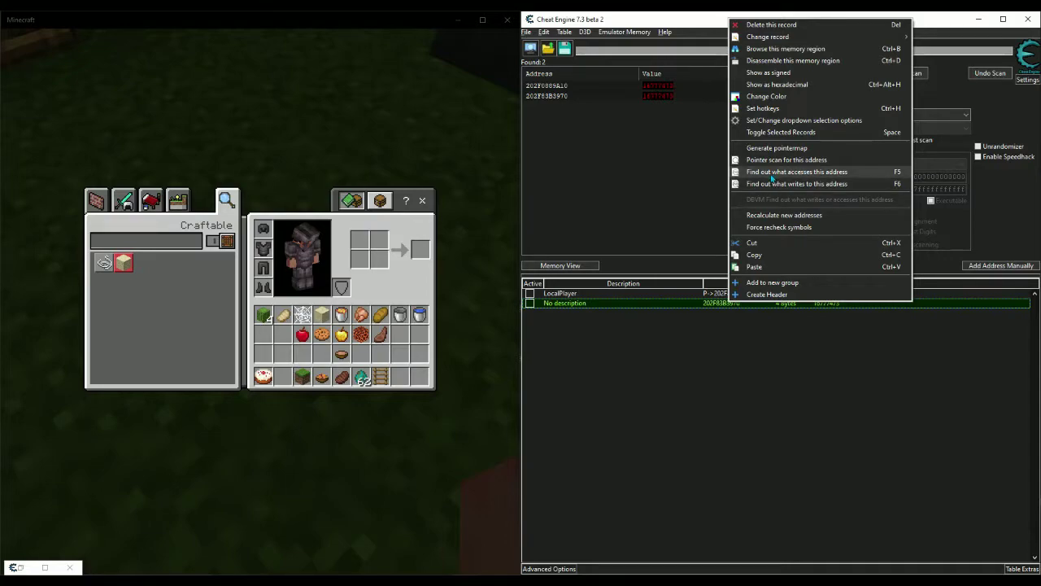
pyautogui.click(770, 174)
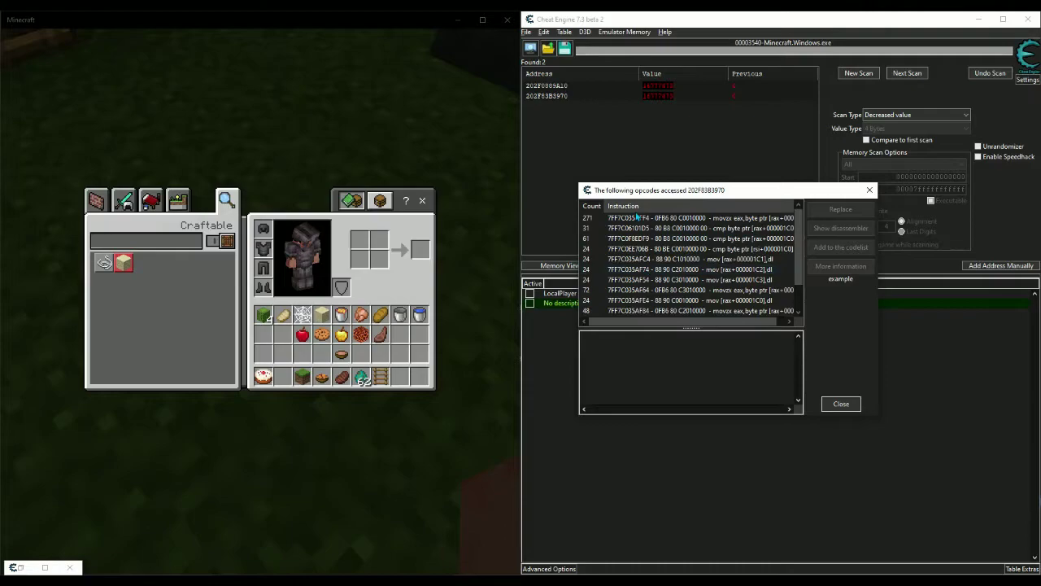
pyautogui.doubleClick(637, 218)
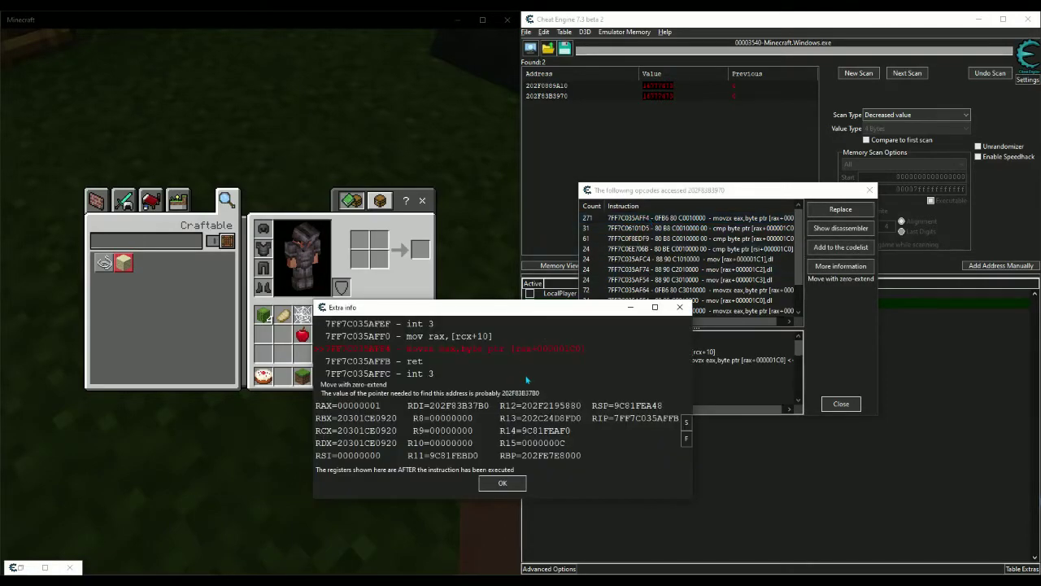
pyautogui.rightClick(525, 393)
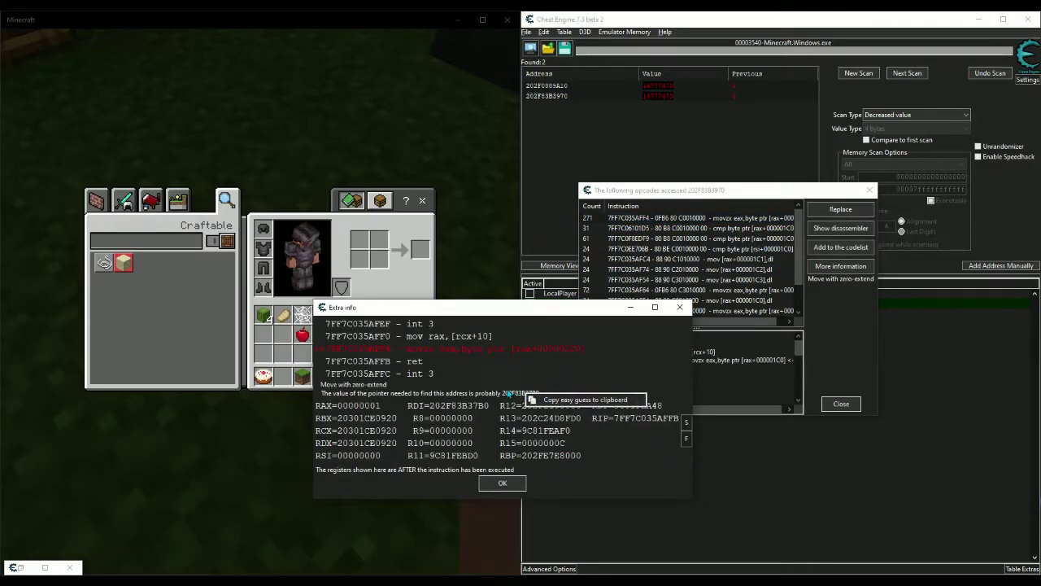
pyautogui.rightClick(506, 389)
pyautogui.rightClick(520, 394)
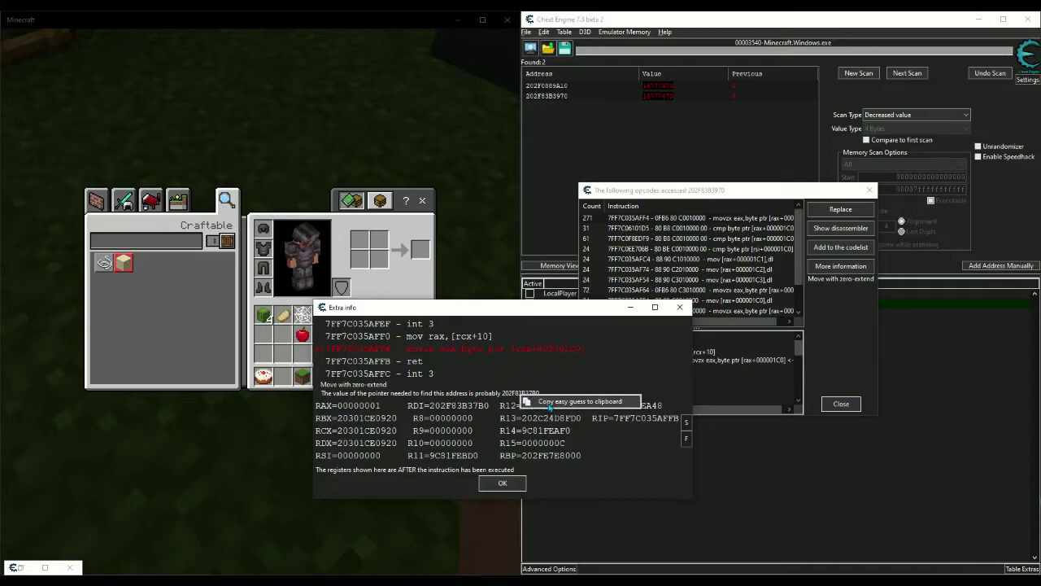
pyautogui.click(550, 402)
pyautogui.click(502, 482)
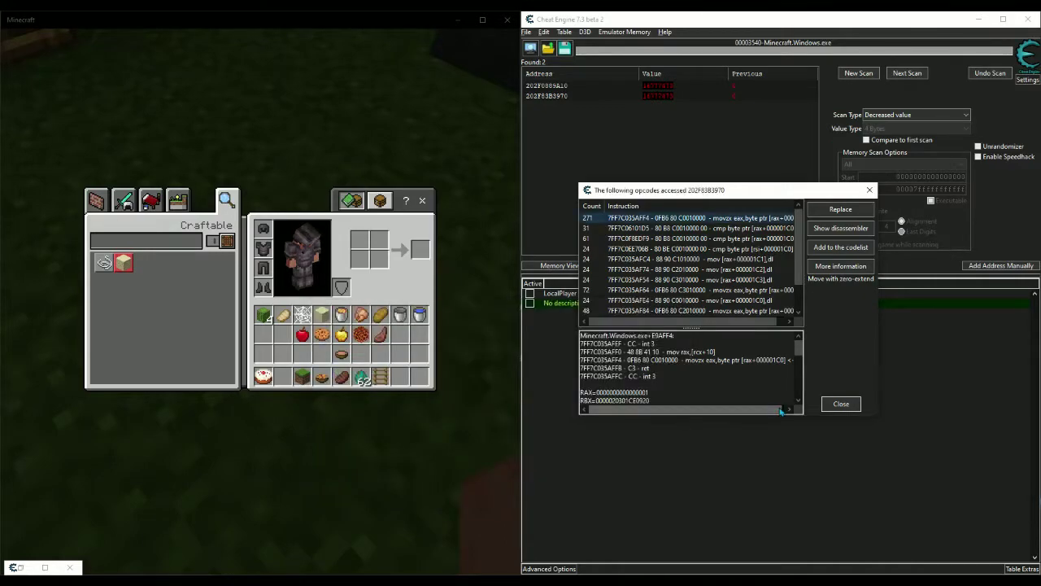
pyautogui.click(841, 403)
# Manually add the copied address 202F83B37B0 to the address list as a 4 Bytes entry
pyautogui.click(986, 266)
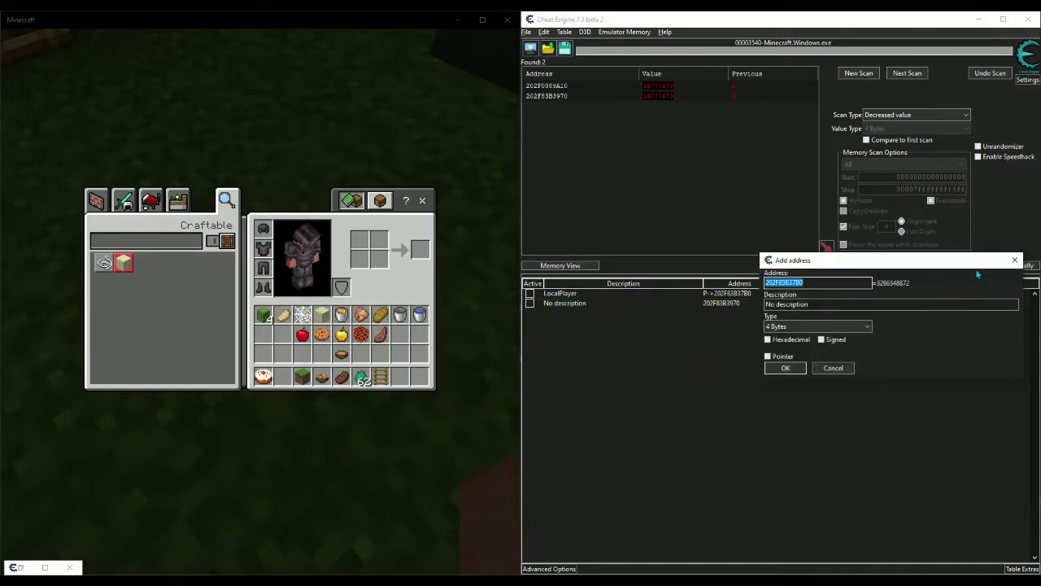
pyautogui.hotkey('ctrl', 'v')
pyautogui.click(785, 368)
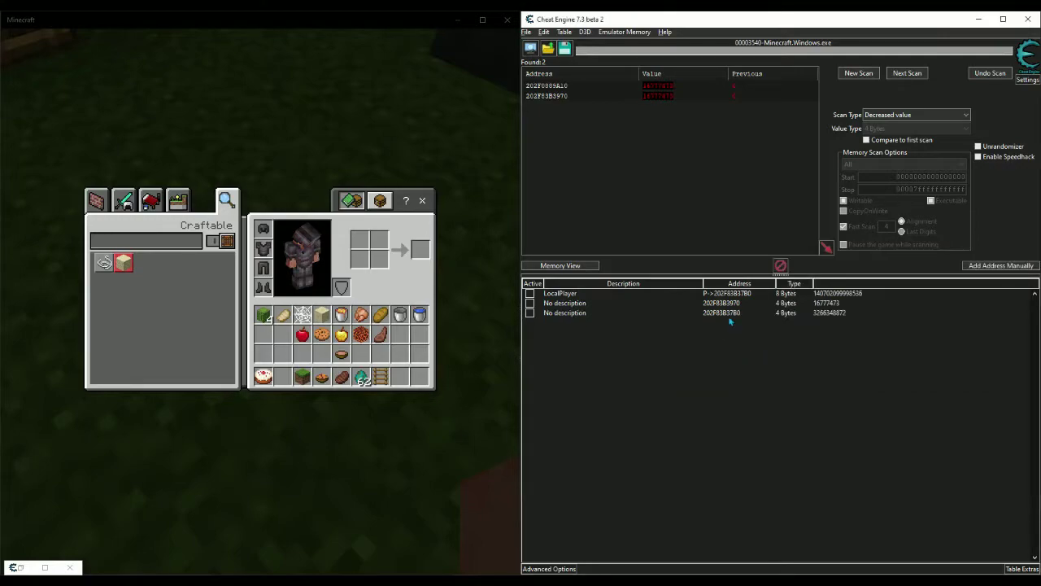
# Delete the 202F83B3970 on-ground entry from the address list
pyautogui.click(728, 316)
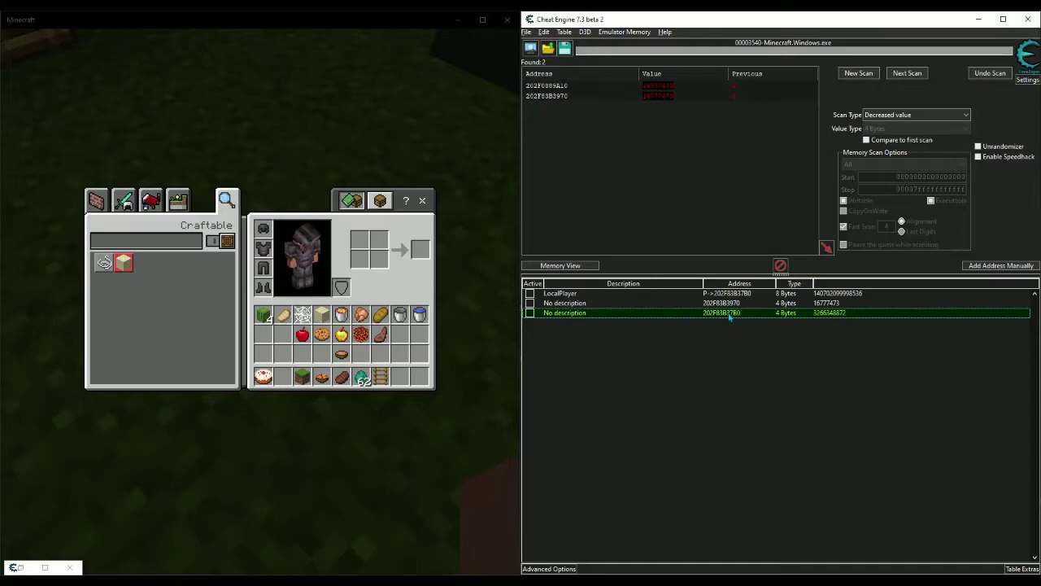
pyautogui.click(718, 303)
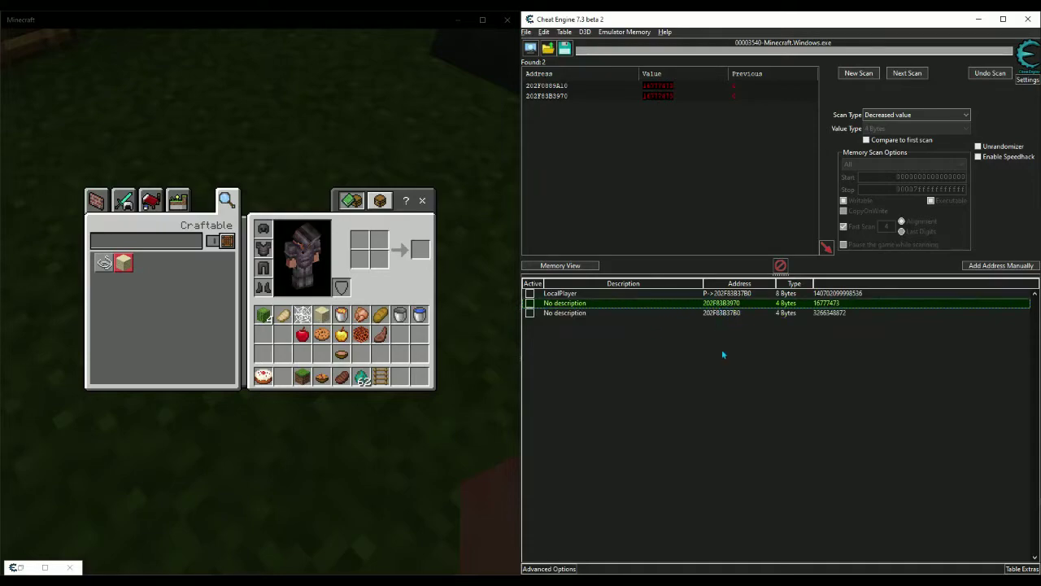
pyautogui.press('Delete')
pyautogui.press('Return')
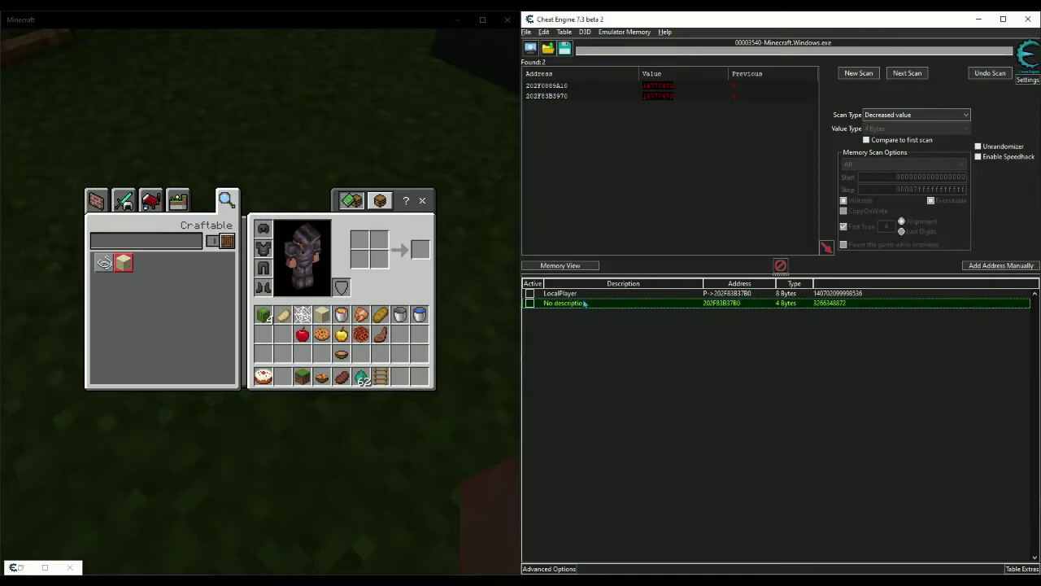
# Examine the pointer scan options for 202F83B37B0, including the maximum level, and close the pointer scanner without scanning
pyautogui.rightClick(729, 311)
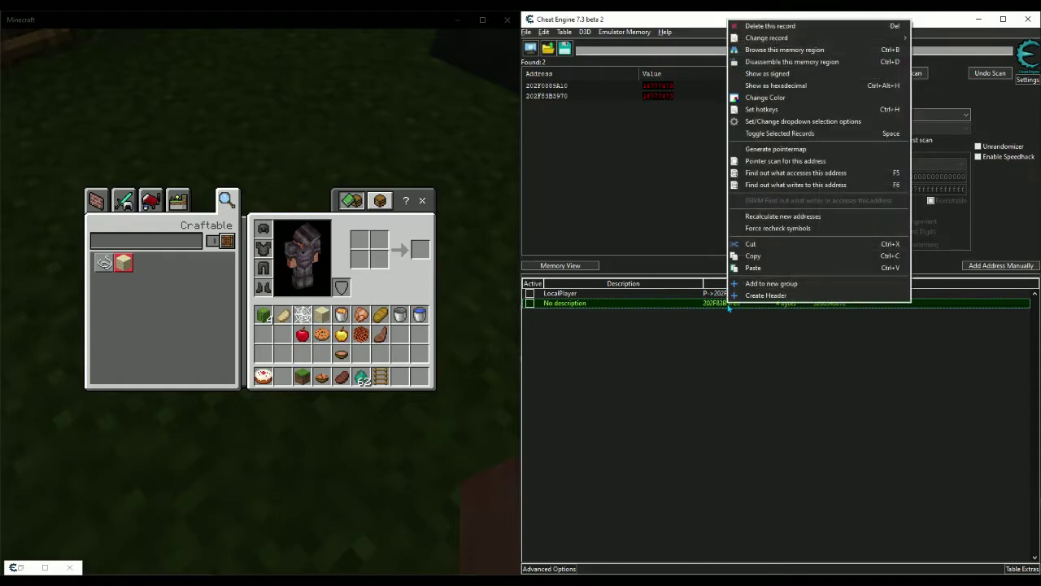
pyautogui.click(781, 160)
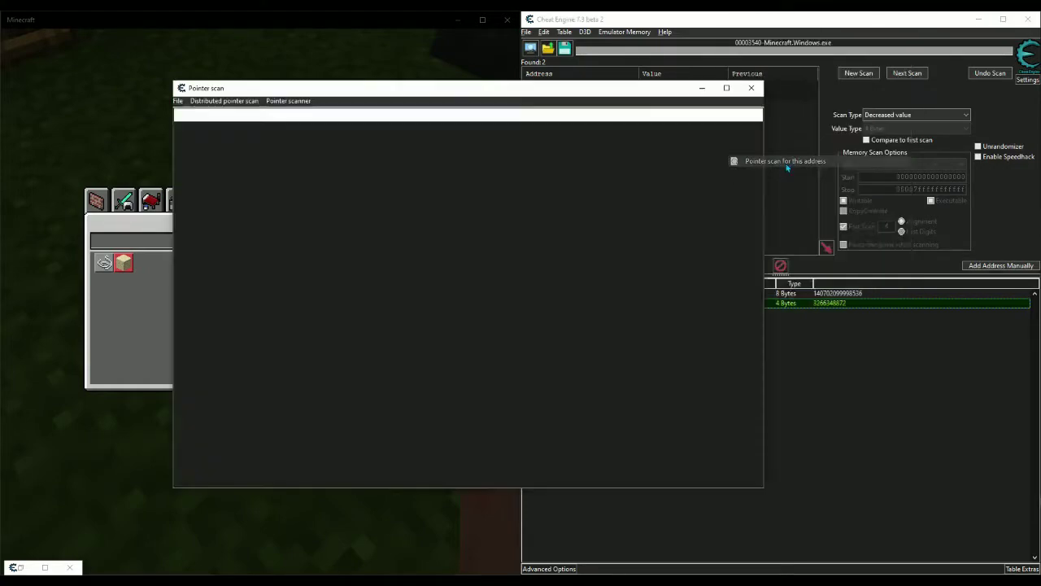
pyautogui.click(588, 357)
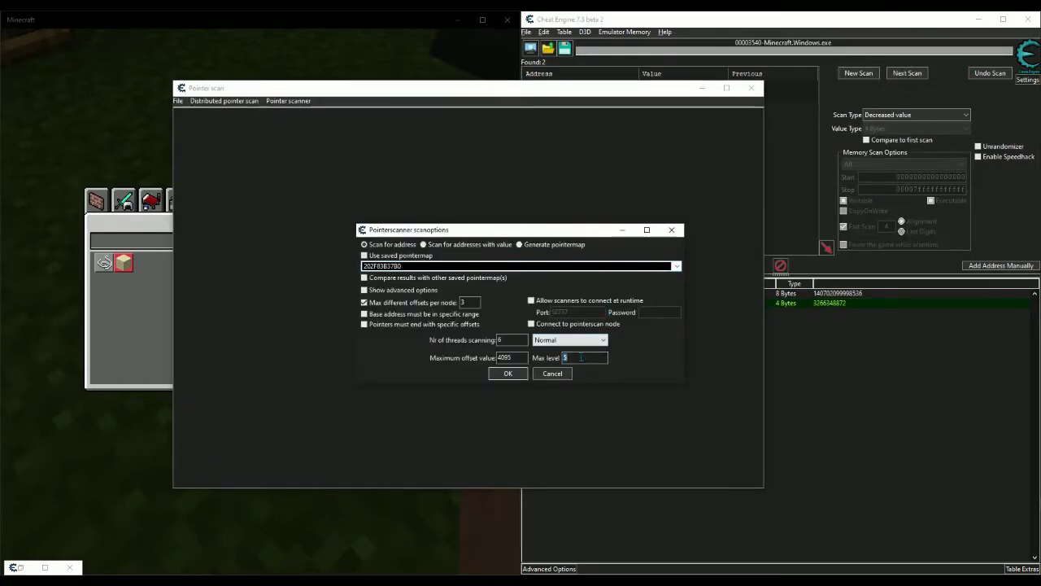
pyautogui.click(551, 377)
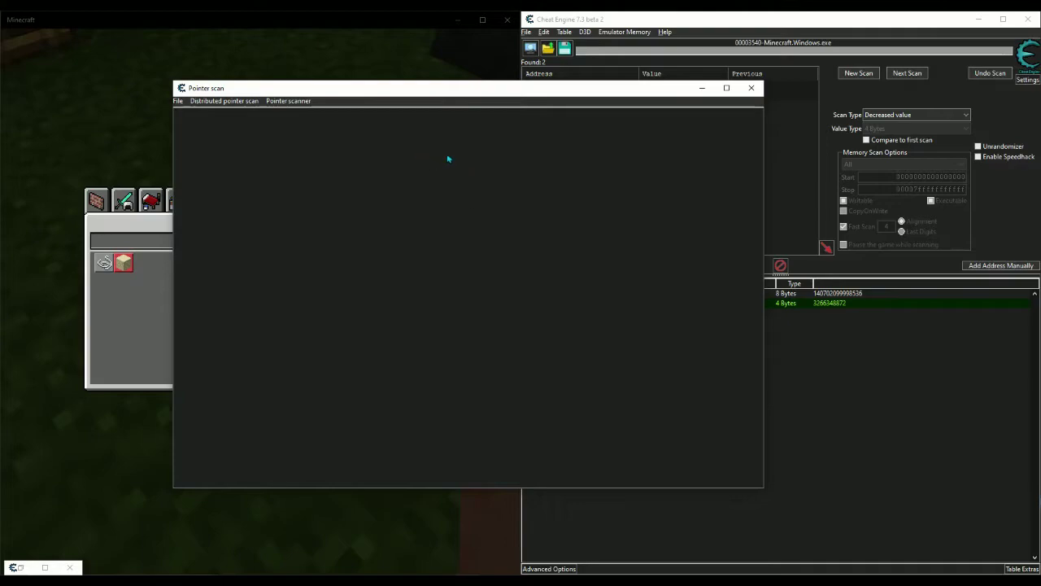
pyautogui.click(751, 88)
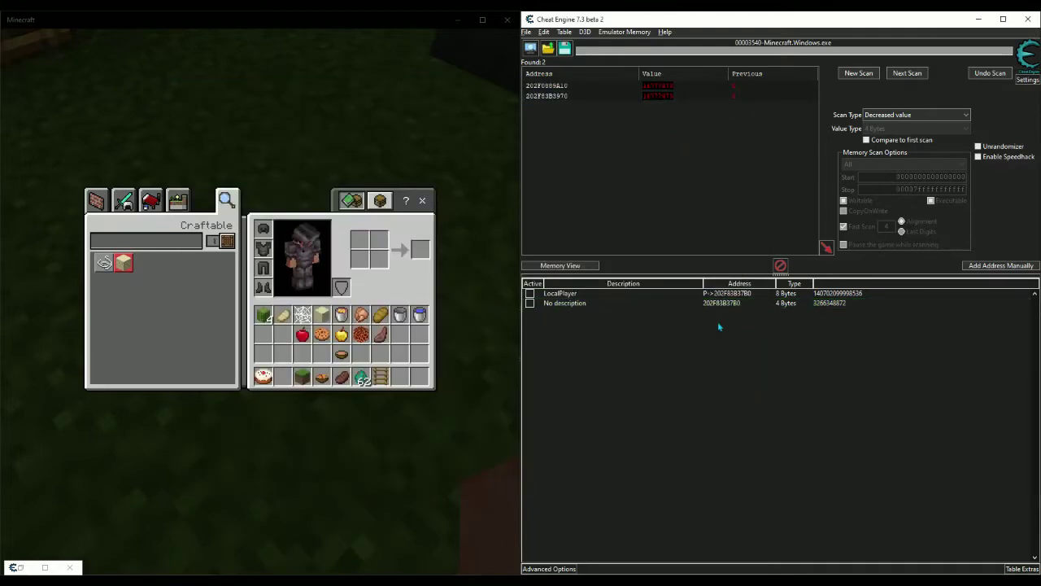
# Inspect the base address and pointer offsets of the LocalPlayer entry without changing them
pyautogui.click(720, 294)
pyautogui.doubleClick(721, 294)
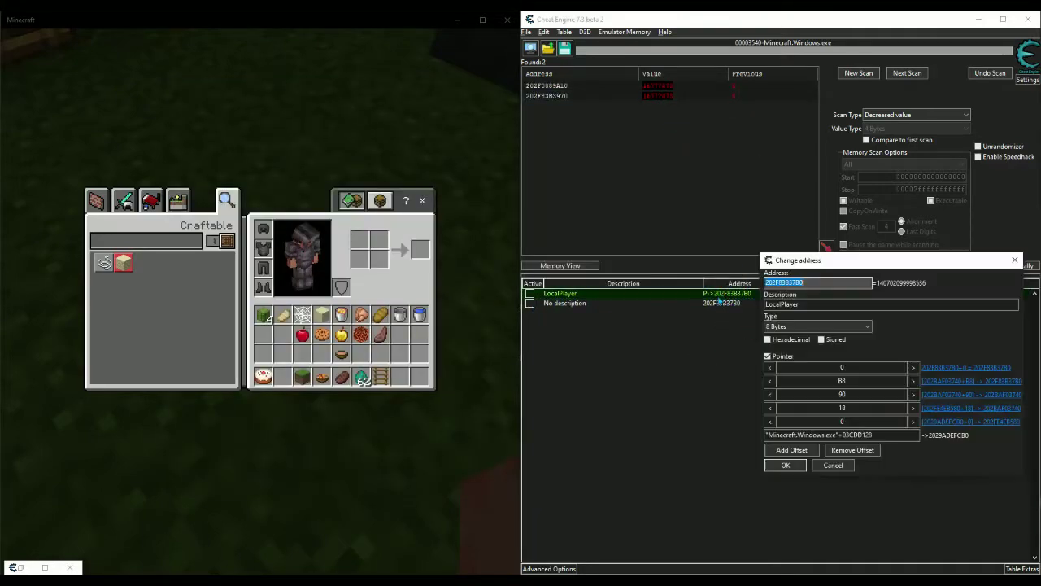
pyautogui.click(837, 466)
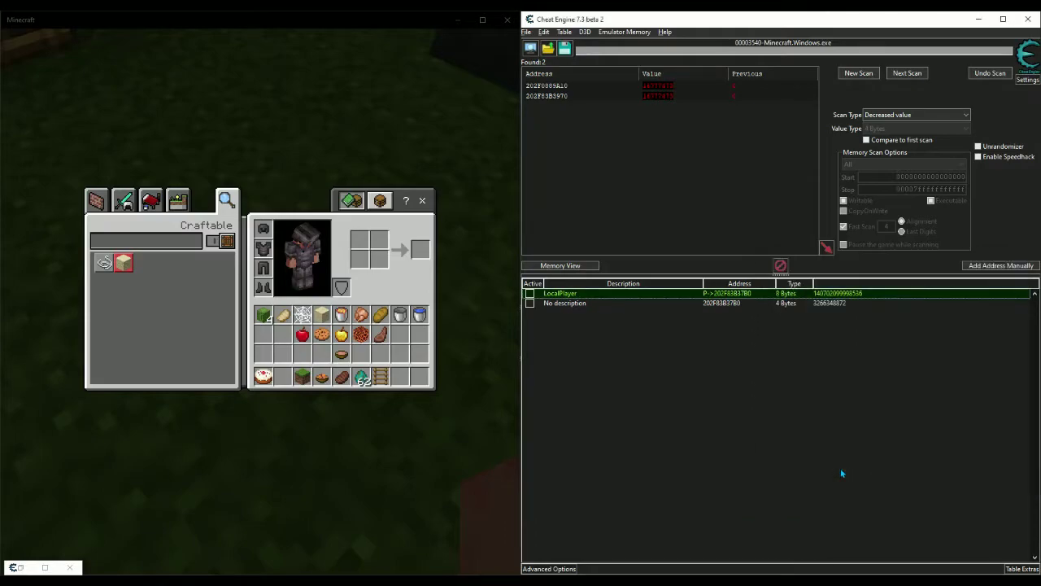
# Delete the manually added 202F83B37B0 entry from the address list
pyautogui.click(738, 304)
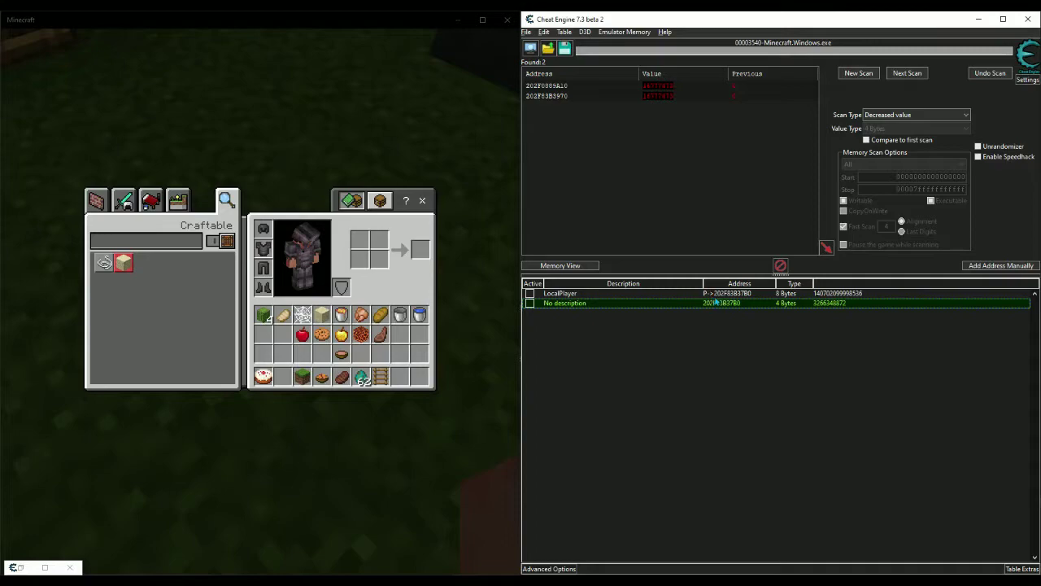
pyautogui.press('Up')
pyautogui.press('Down')
pyautogui.press('Delete')
pyautogui.click(742, 346)
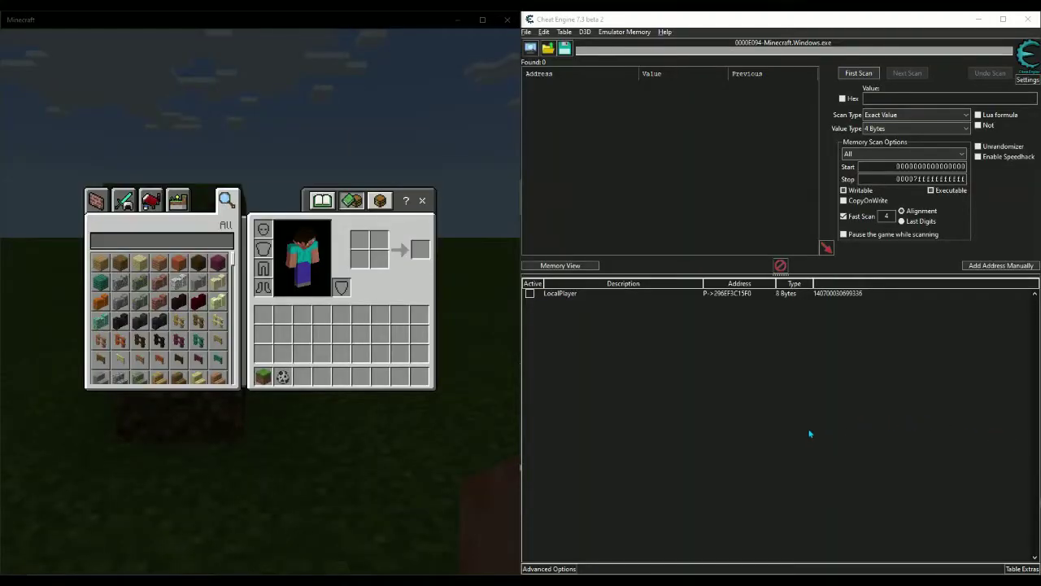
# Inspect the LocalPlayer entry's base address and pointer offsets in the newly attached process and close them without changes
pyautogui.click(802, 423)
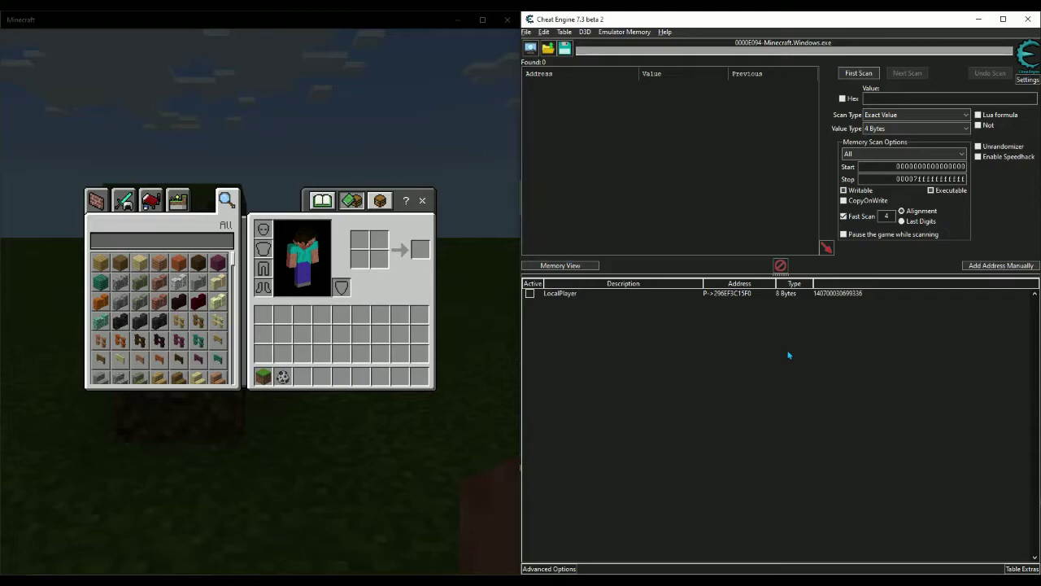
pyautogui.click(741, 298)
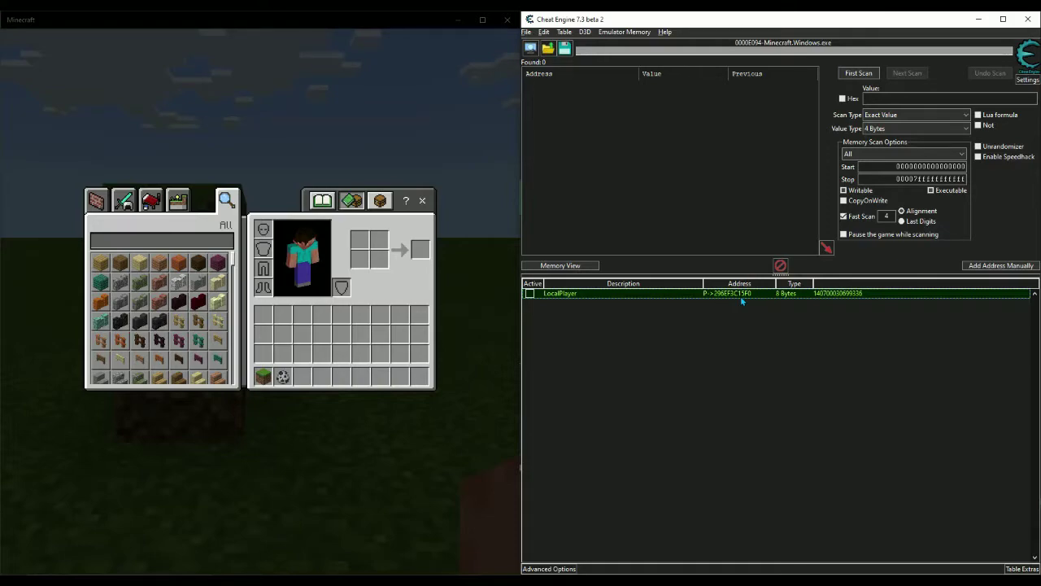
pyautogui.click(646, 314)
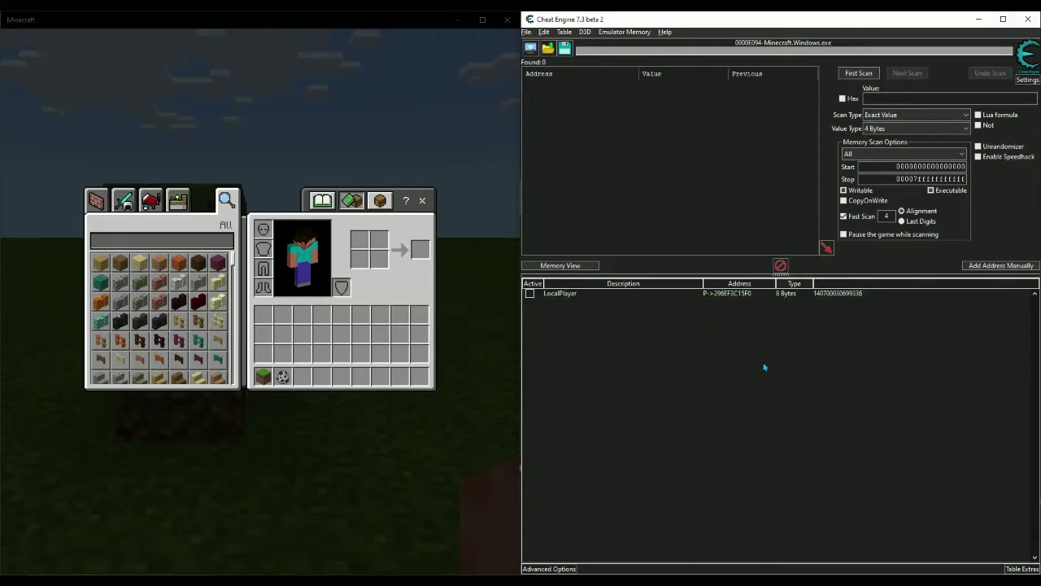
pyautogui.doubleClick(718, 299)
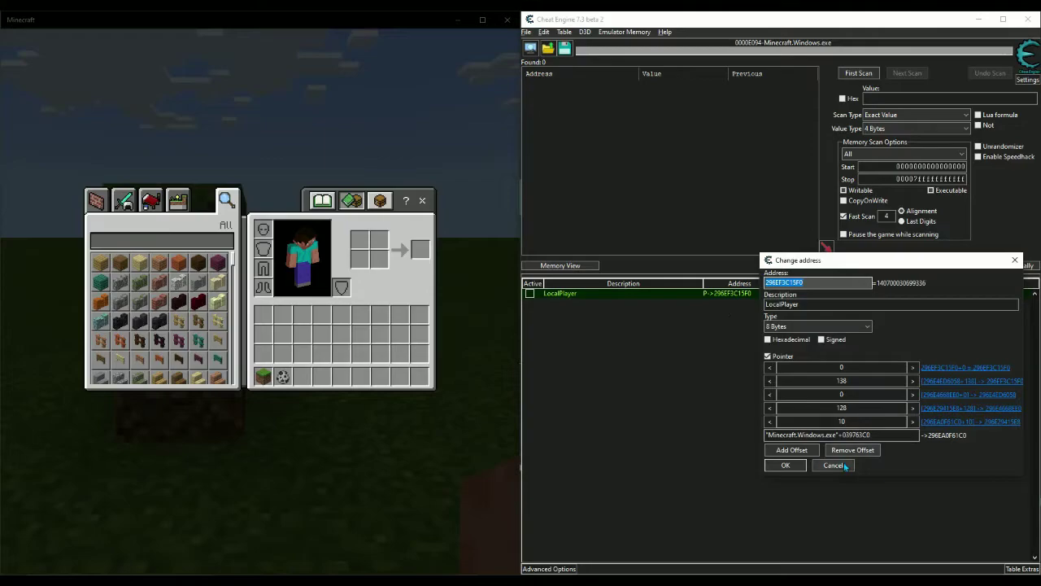
pyautogui.press('Escape')
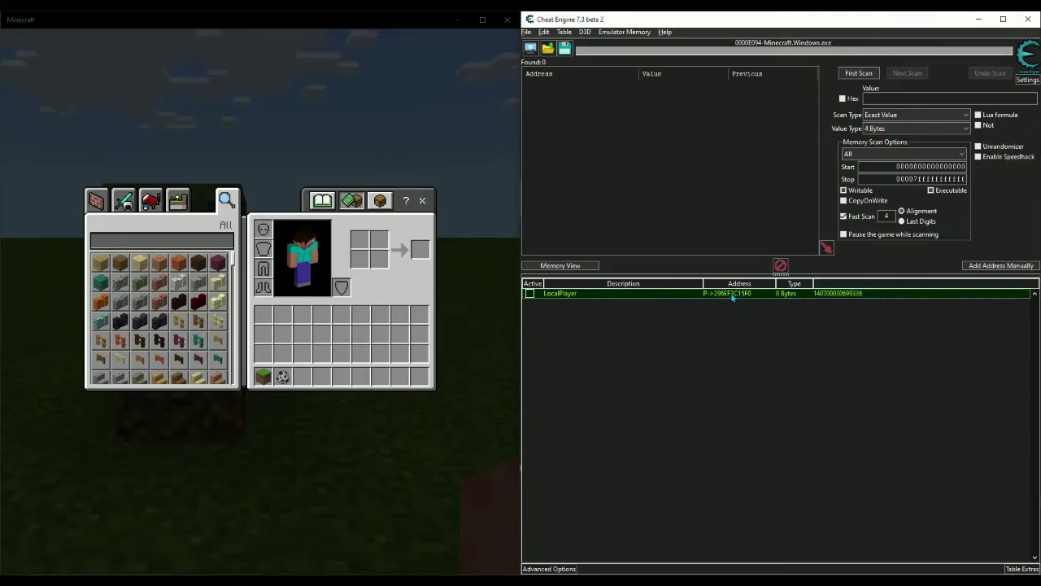
# Browse the LocalPlayer memory region, open a structure dissection on 296EF3C15F0, and close the Memory Viewer
pyautogui.hotkey('ctrl', 'b')
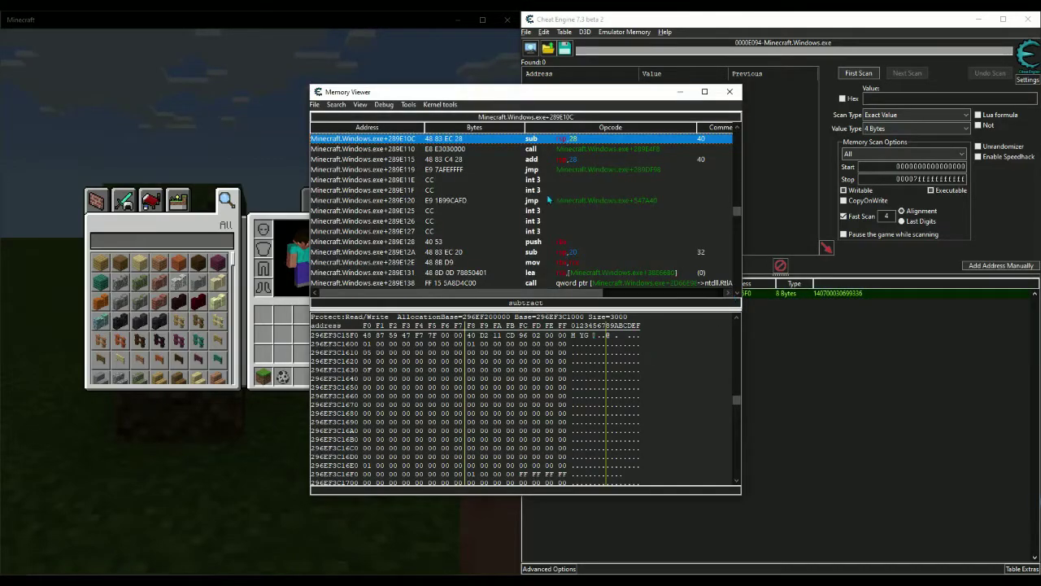
pyautogui.moveTo(573, 97); pyautogui.dragTo(810, 117)
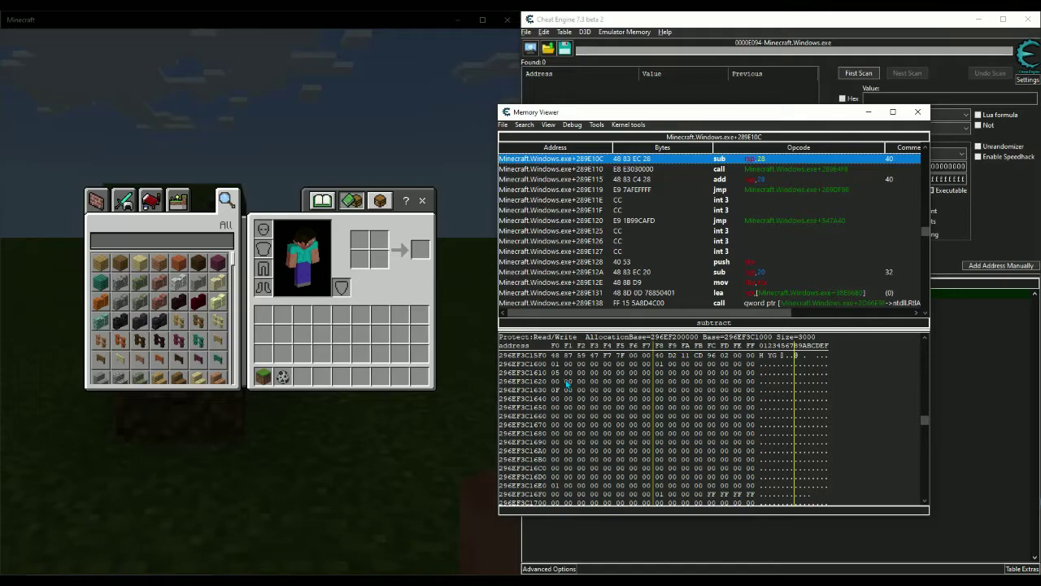
pyautogui.moveTo(697, 117); pyautogui.dragTo(349, 126)
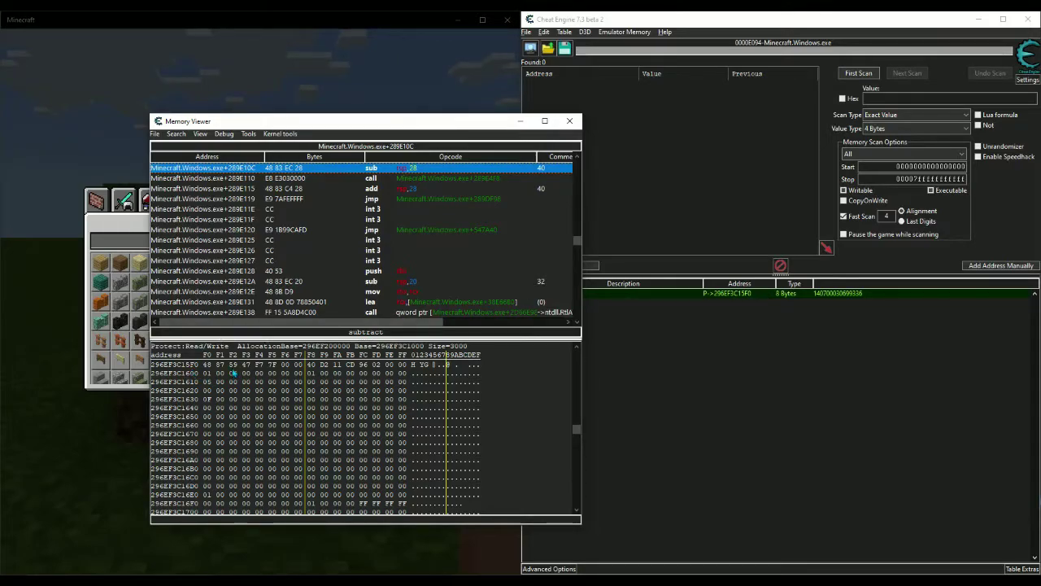
pyautogui.hotkey('ctrl', 'd')
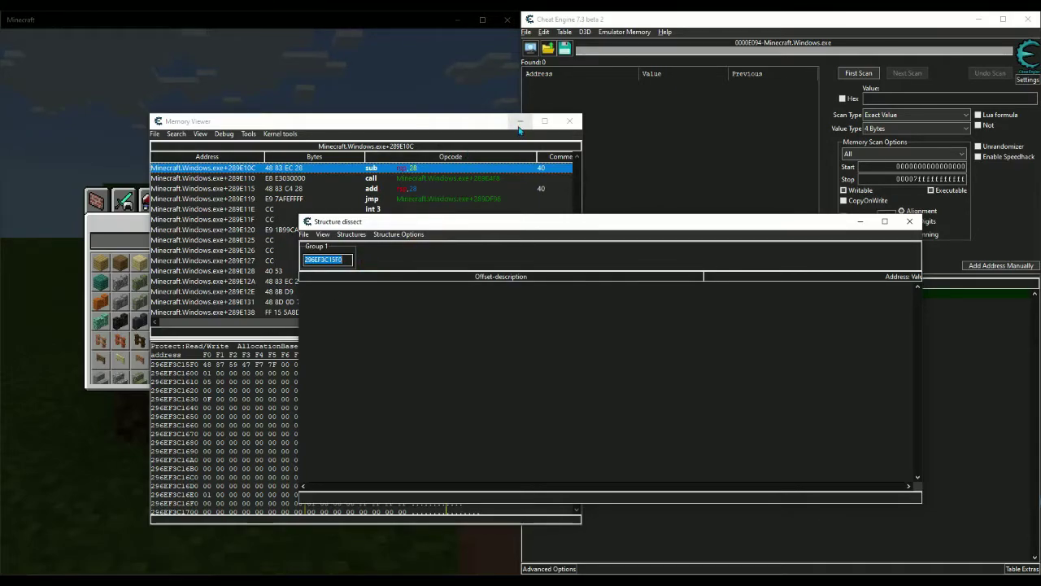
pyautogui.click(568, 121)
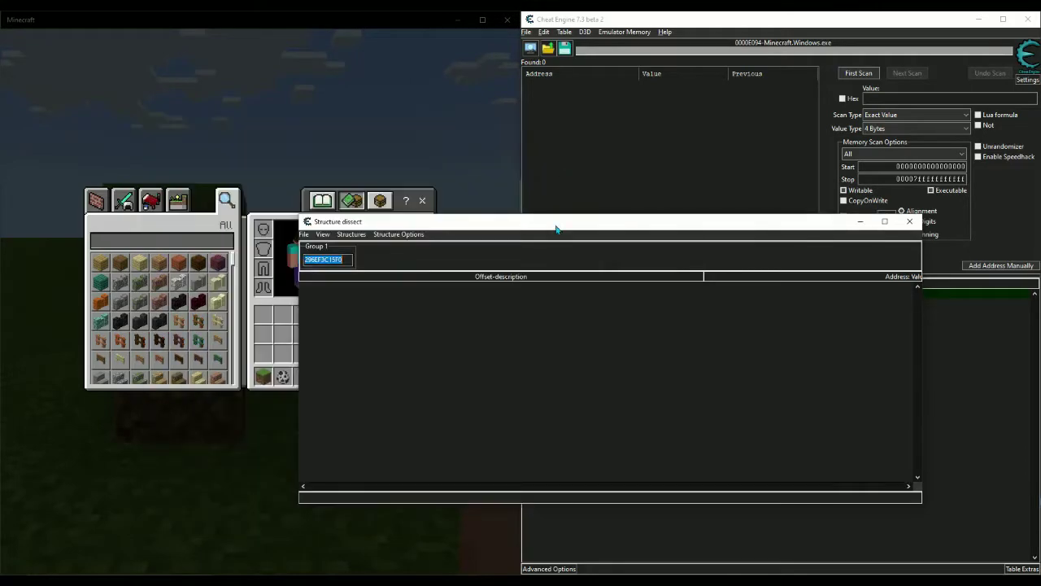
pyautogui.moveTo(555, 231); pyautogui.dragTo(569, 221)
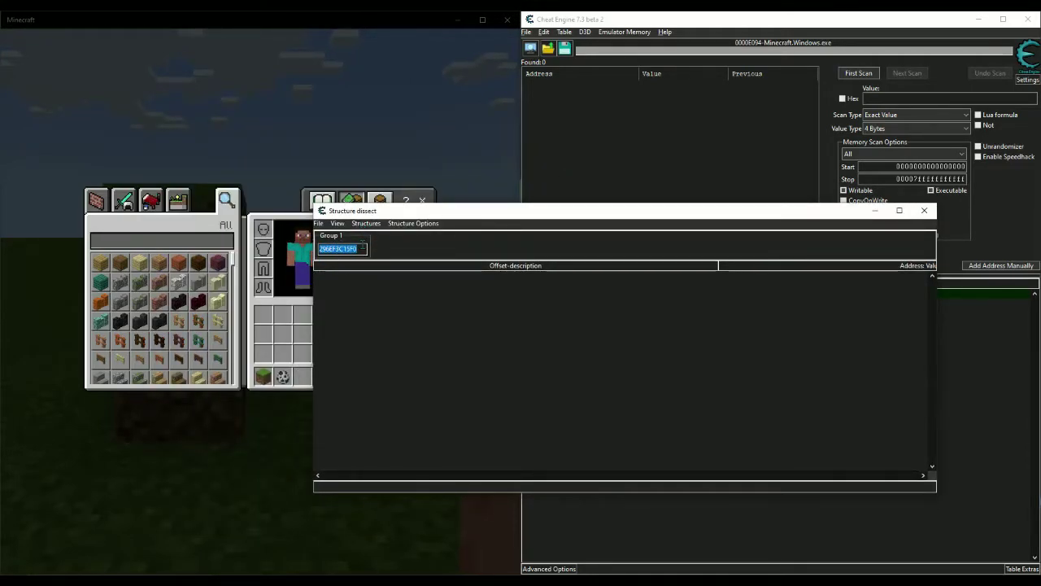
# Define a new structure named LocalPlayer with guessed field types and a size of 24576
pyautogui.click(365, 224)
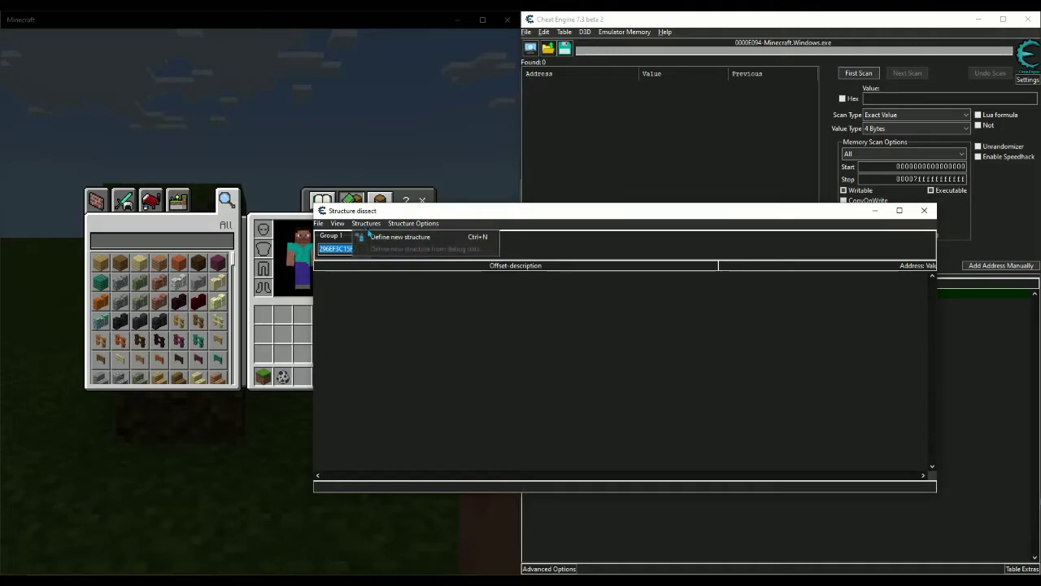
pyautogui.click(391, 236)
pyautogui.write('Loc')
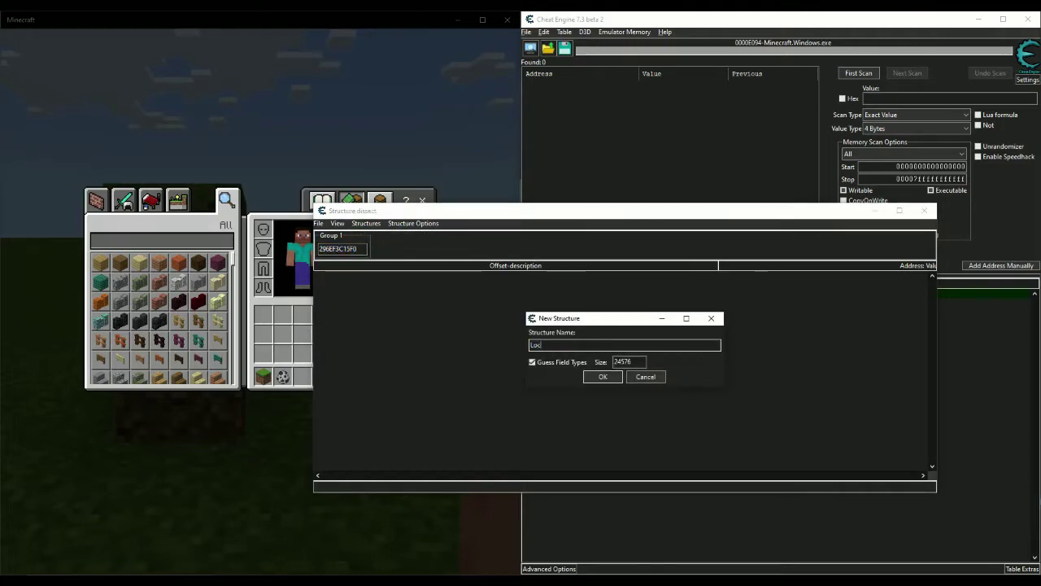
pyautogui.write('alPlayer')
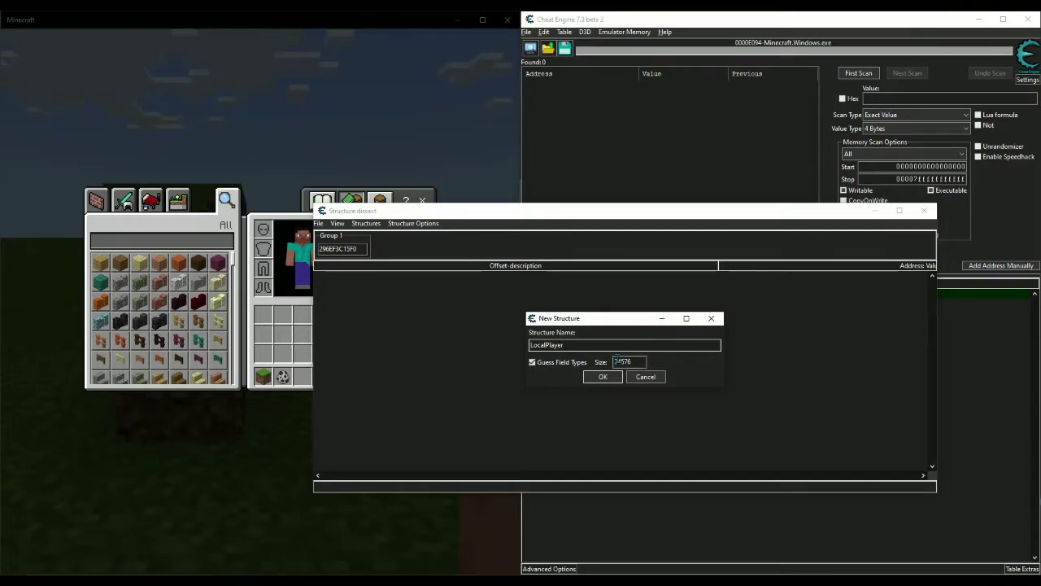
pyautogui.click(620, 361)
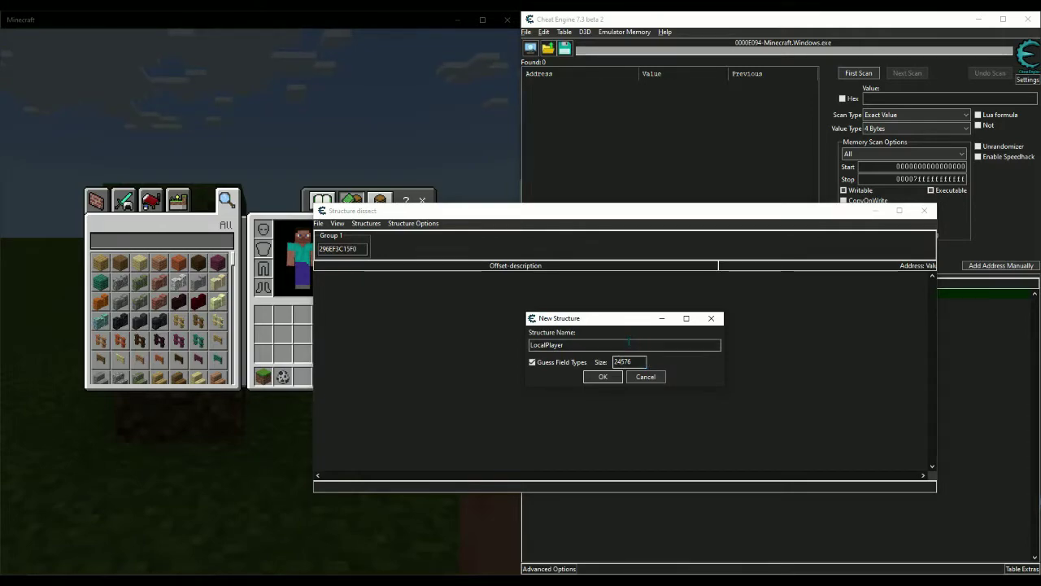
pyautogui.doubleClick(612, 361)
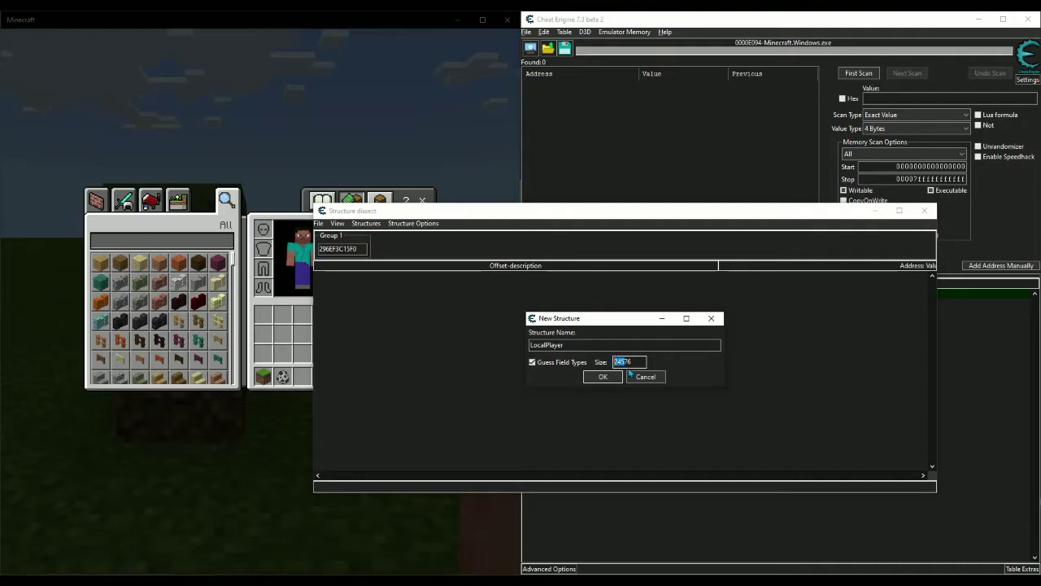
pyautogui.click(609, 344)
pyautogui.click(592, 380)
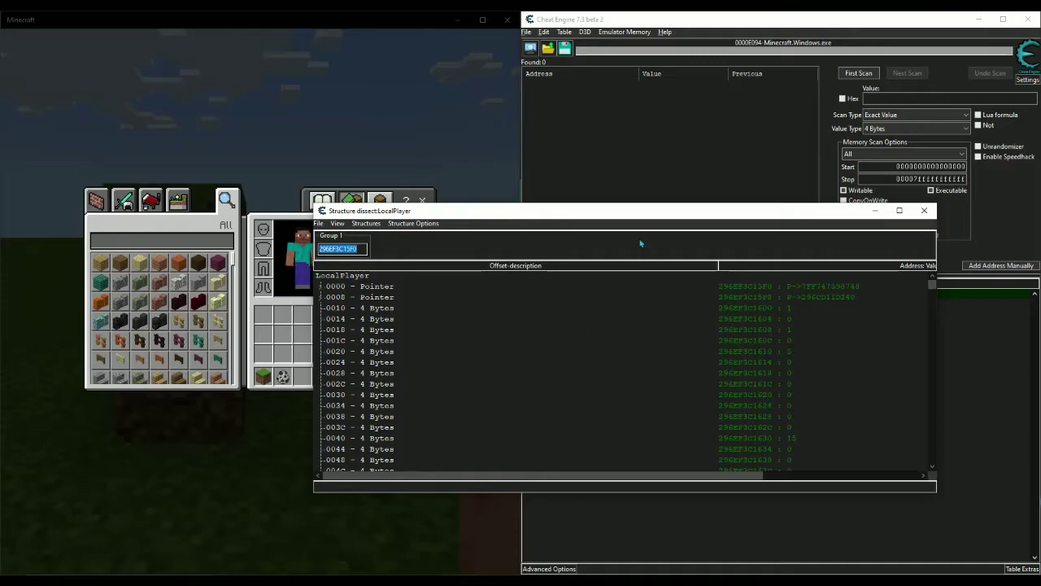
# Examine the LocalPlayer structure's fields down to the floats at offsets 0120 to 012C
pyautogui.moveTo(647, 219); pyautogui.dragTo(711, 198)
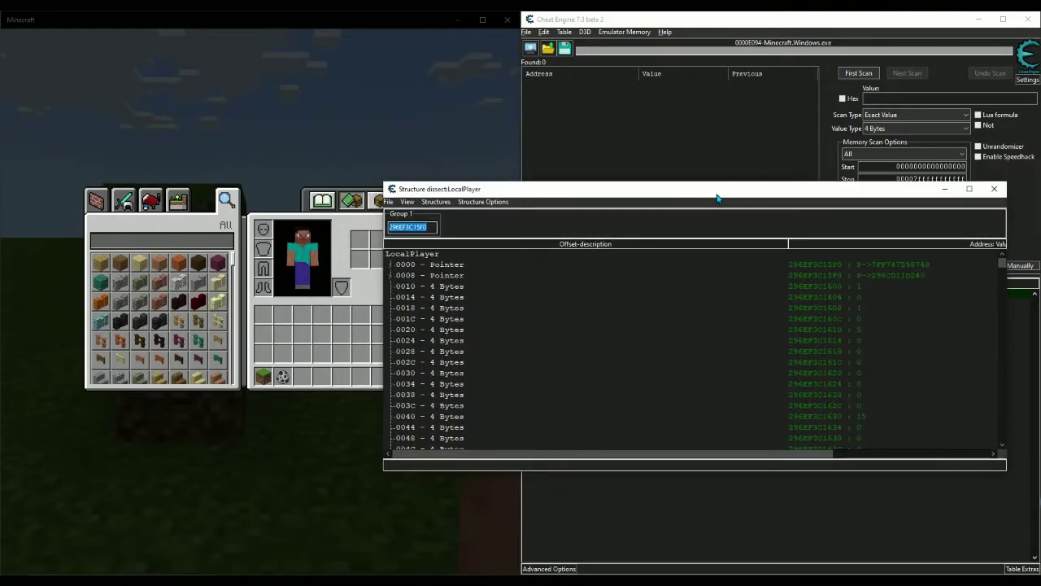
pyautogui.moveTo(717, 198); pyautogui.dragTo(722, 217)
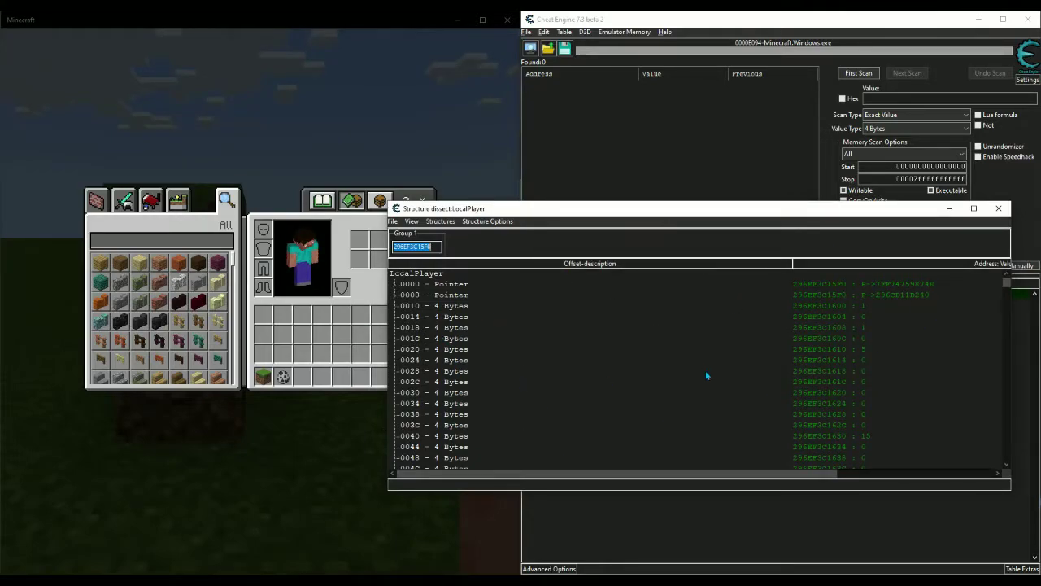
pyautogui.scroll(-20, 833, 315)
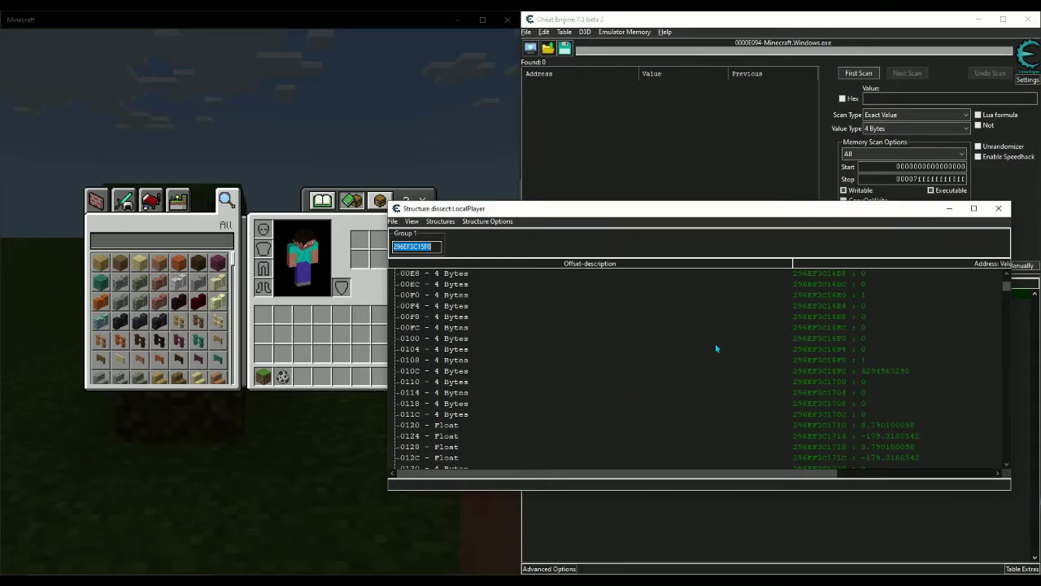
pyautogui.scroll(-2, 715, 343)
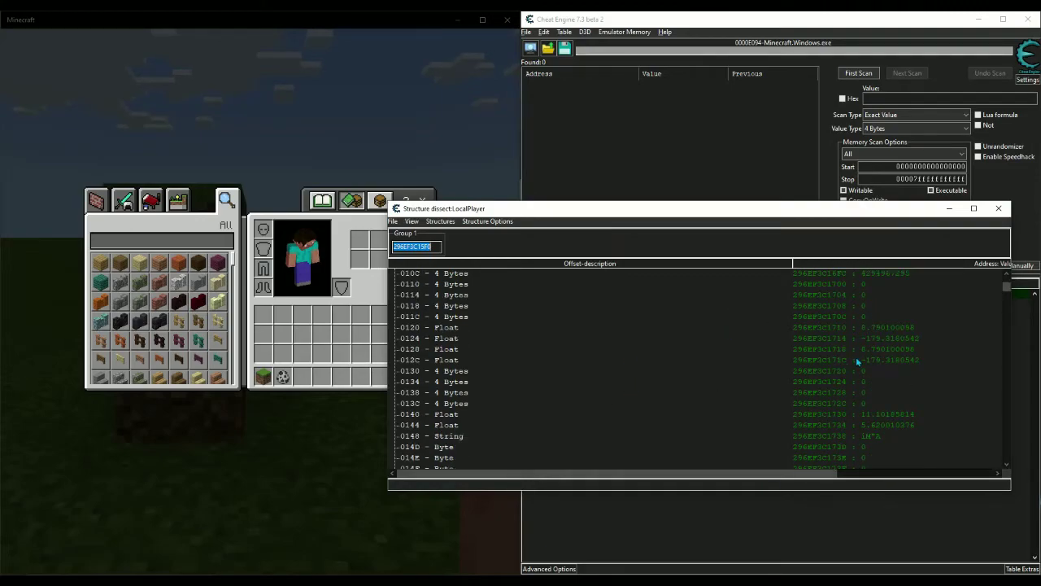
pyautogui.scroll(1, 856, 353)
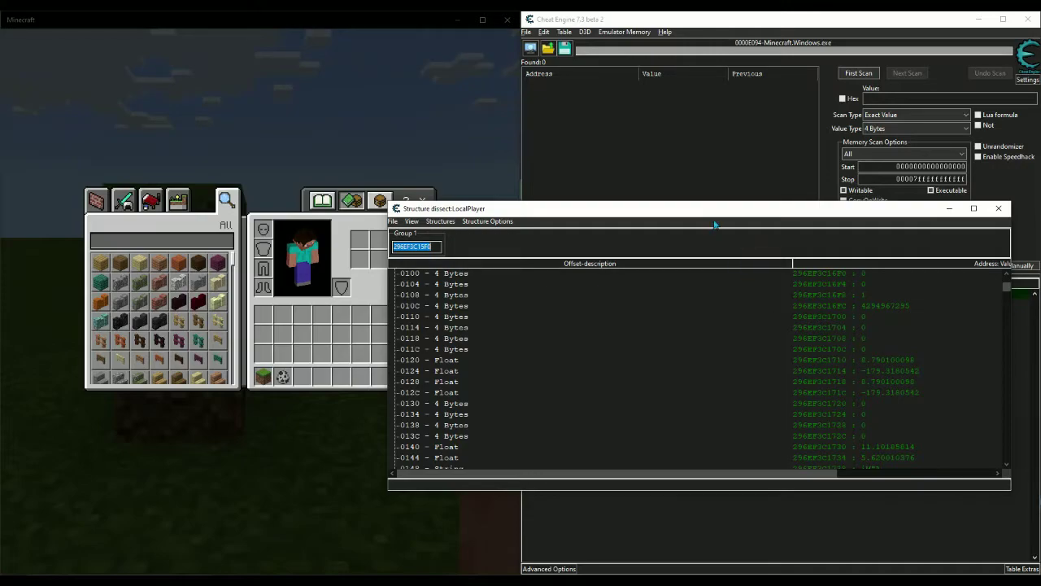
# Uncover the Minecraft window and turn the player's view to check how the floats at offsets 0120 to 012C respond
pyautogui.moveTo(713, 215); pyautogui.dragTo(853, 224)
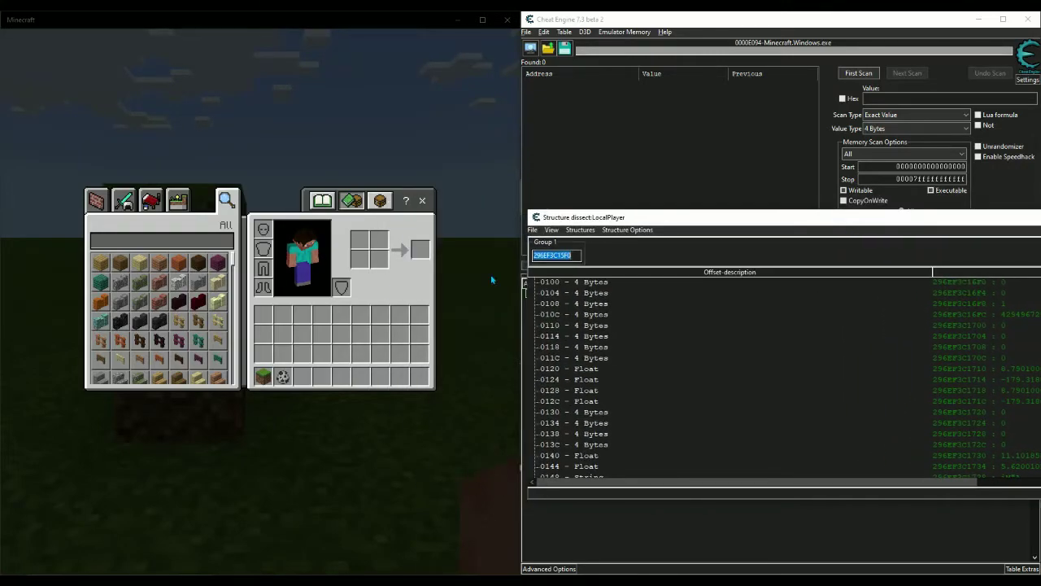
pyautogui.click(444, 312)
pyautogui.press('Escape')
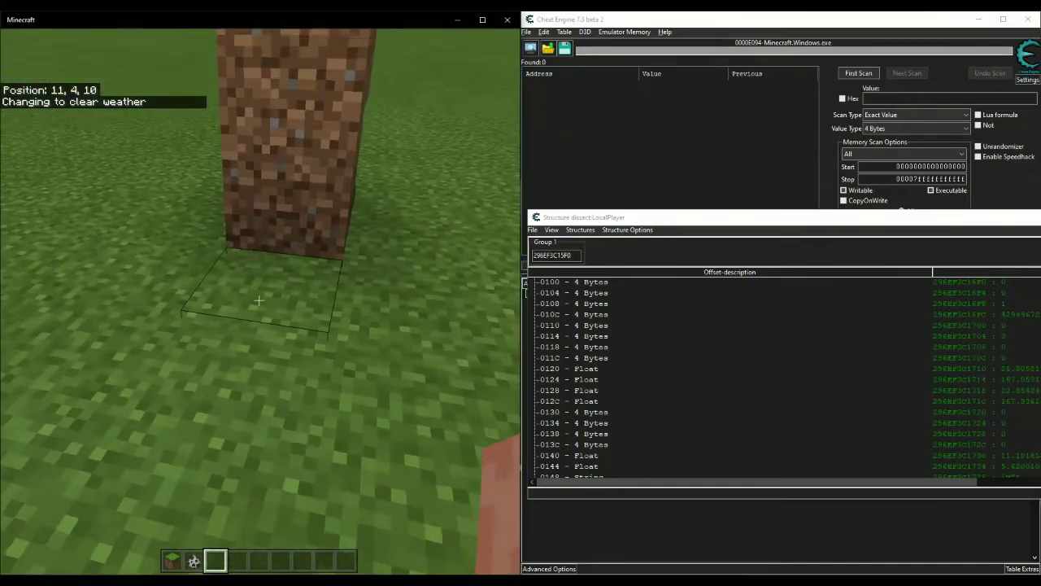
pyautogui.press('e')
pyautogui.click(813, 219)
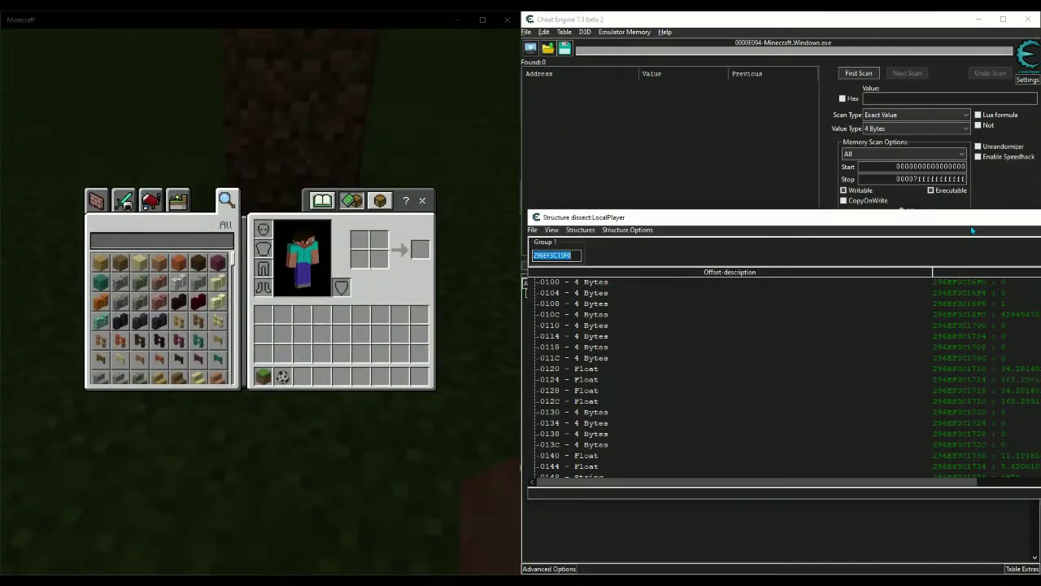
# Compare the float fields at offsets 0120 and 0124 by highlighting each in turn, ending on 0120
pyautogui.moveTo(973, 223); pyautogui.dragTo(877, 196)
pyautogui.click(937, 343)
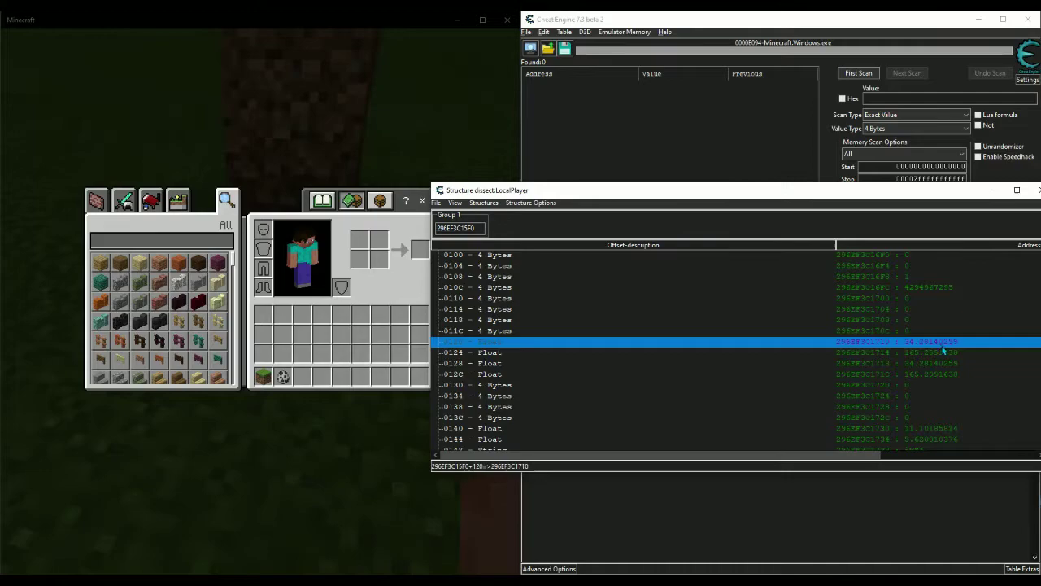
pyautogui.click(887, 354)
pyautogui.click(886, 344)
pyautogui.click(888, 355)
pyautogui.click(888, 343)
pyautogui.moveTo(793, 194); pyautogui.dragTo(838, 183)
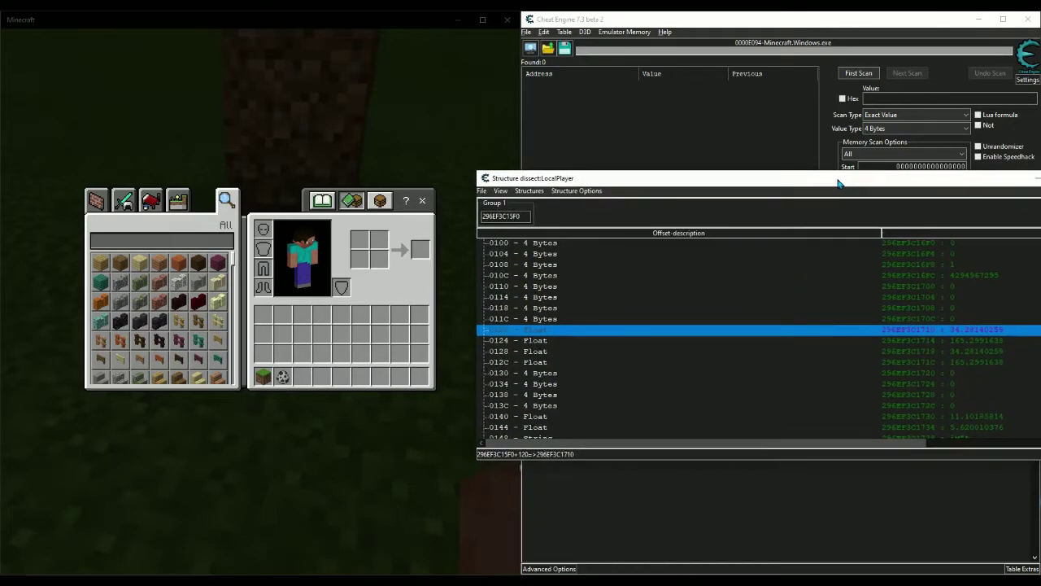
# Aim the player's view up at the sky in Minecraft and highlight the float at offset 0128 along with 0120
pyautogui.click(328, 302)
pyautogui.press('e')
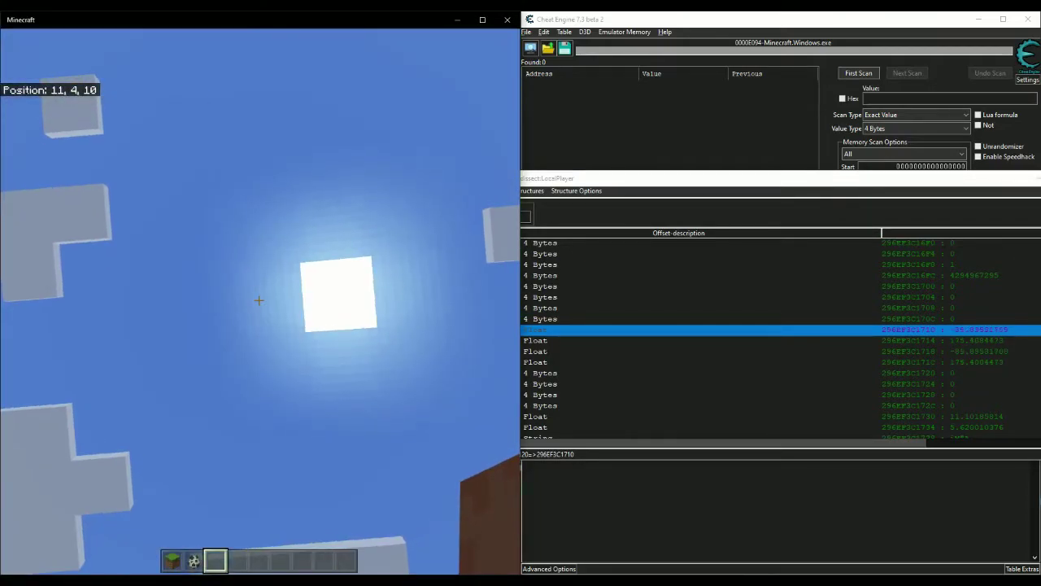
pyautogui.press('e')
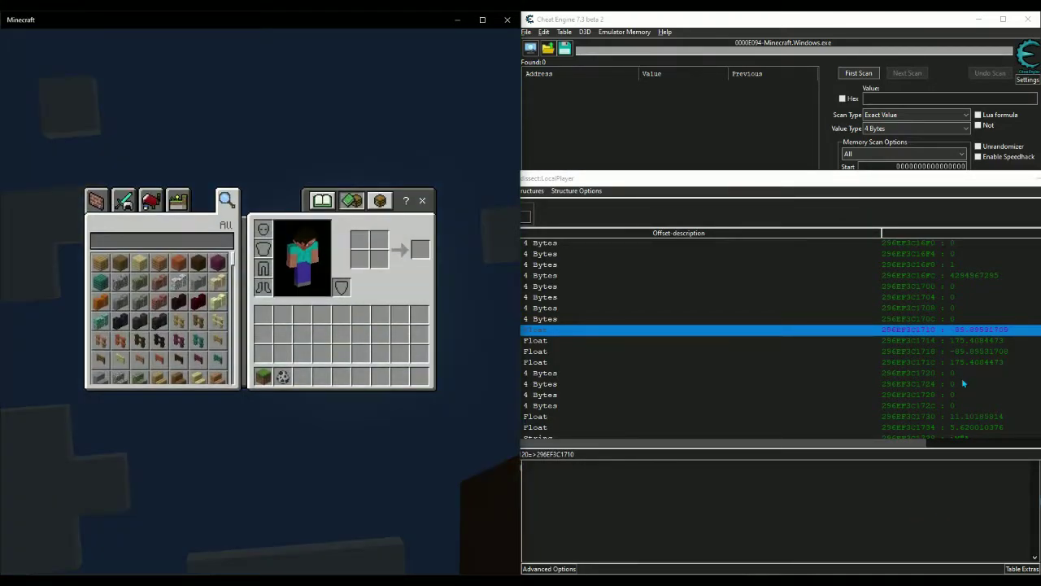
pyautogui.keyDown('ctrl'); pyautogui.click(964, 351); pyautogui.keyUp('ctrl')
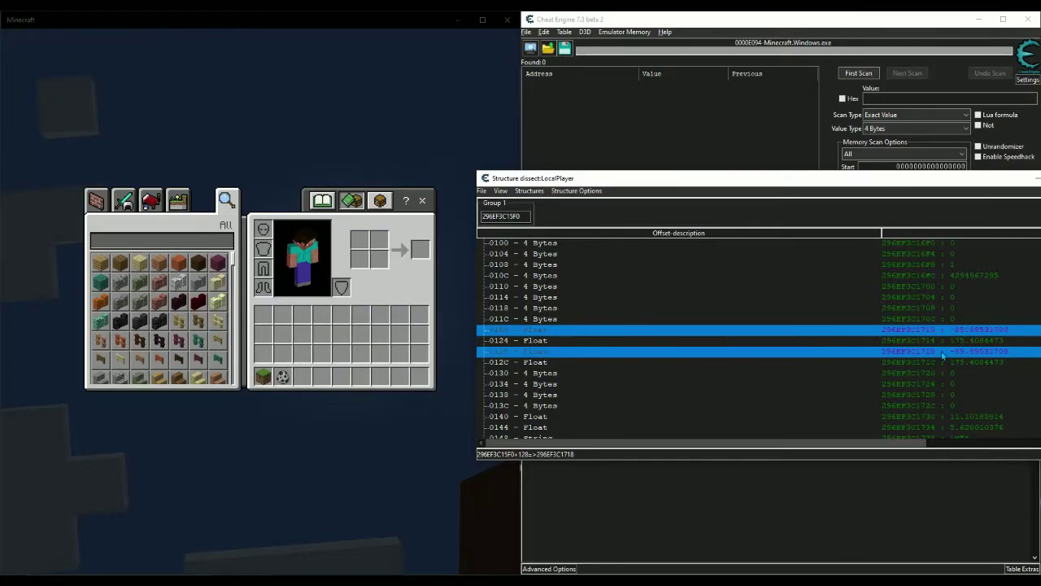
# Aim the player's view down at the ground in Minecraft to check the floats at offsets 0120 and 0128
pyautogui.click(419, 377)
pyautogui.press('e')
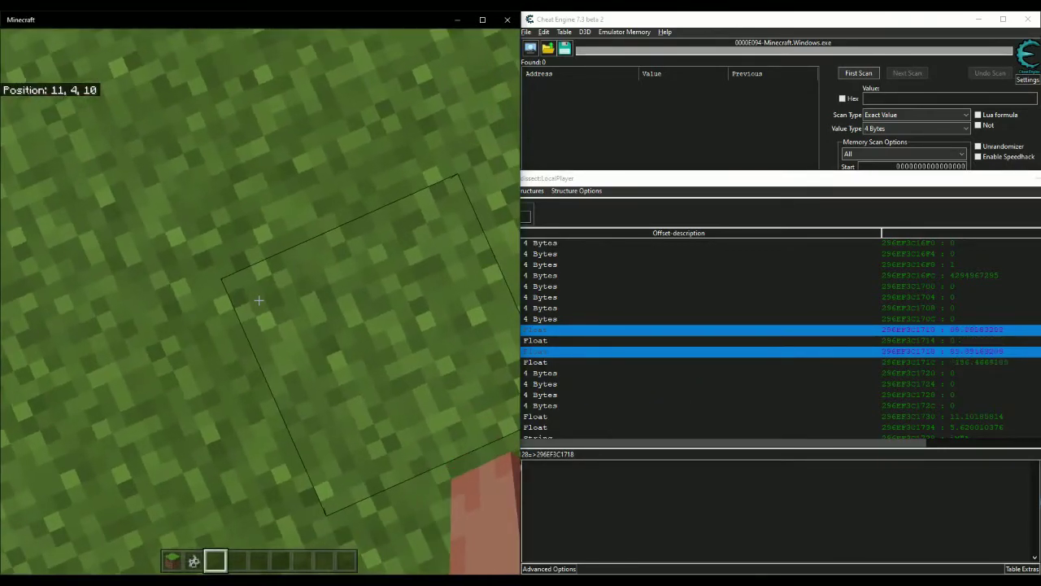
pyautogui.press('e')
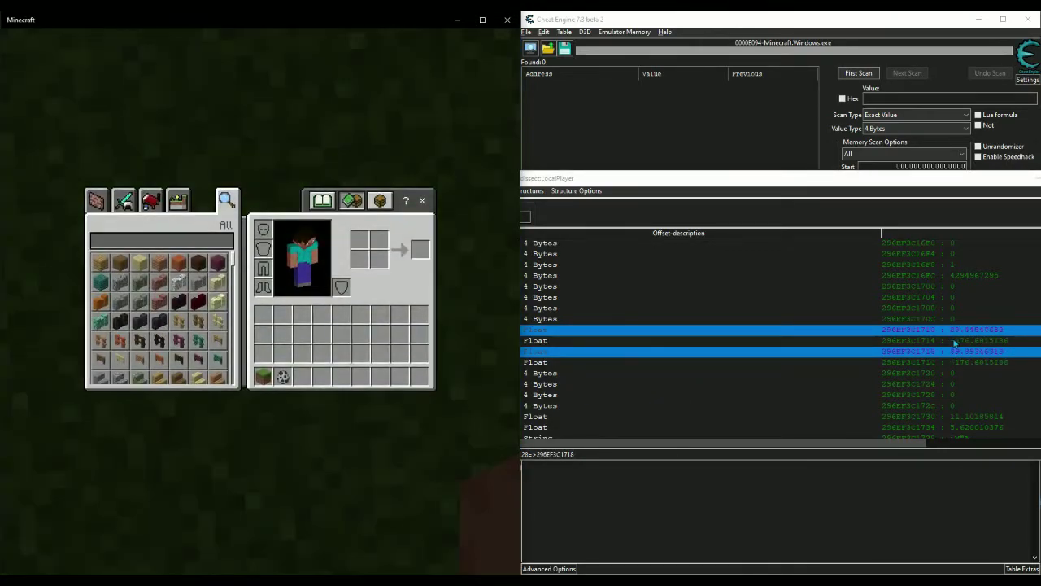
pyautogui.click(427, 280)
pyautogui.press('e')
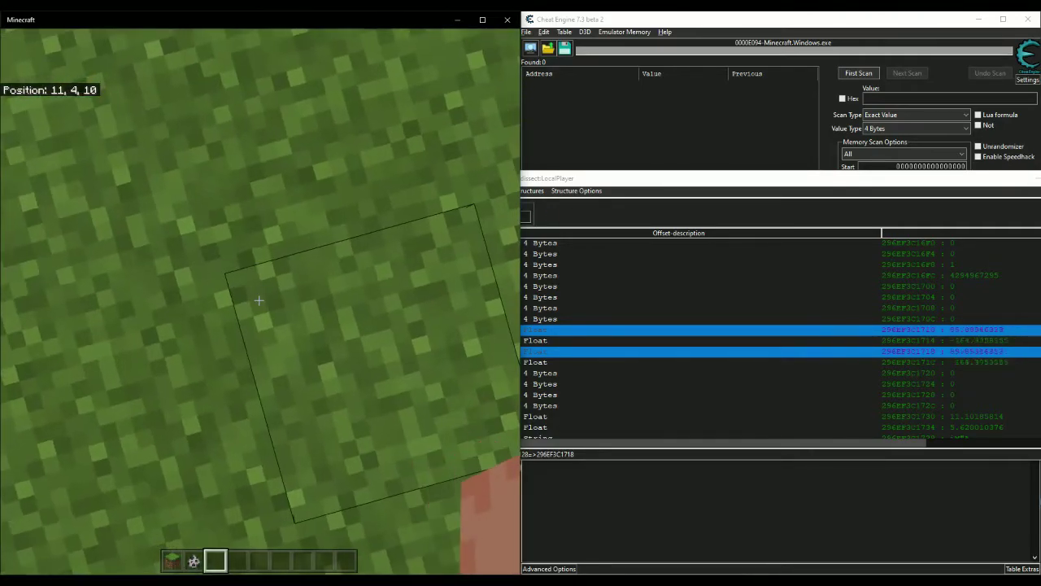
# Open the Minecraft inventory to free the pointer and describe the structure's float at offset 0120 as LPYaw1
pyautogui.press('e')
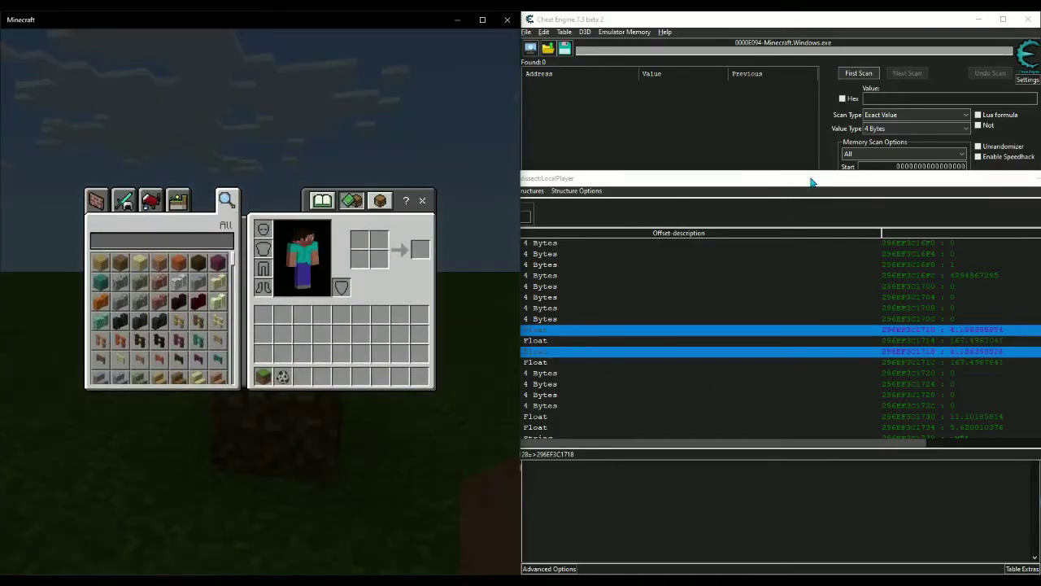
pyautogui.click(811, 182)
pyautogui.click(544, 333)
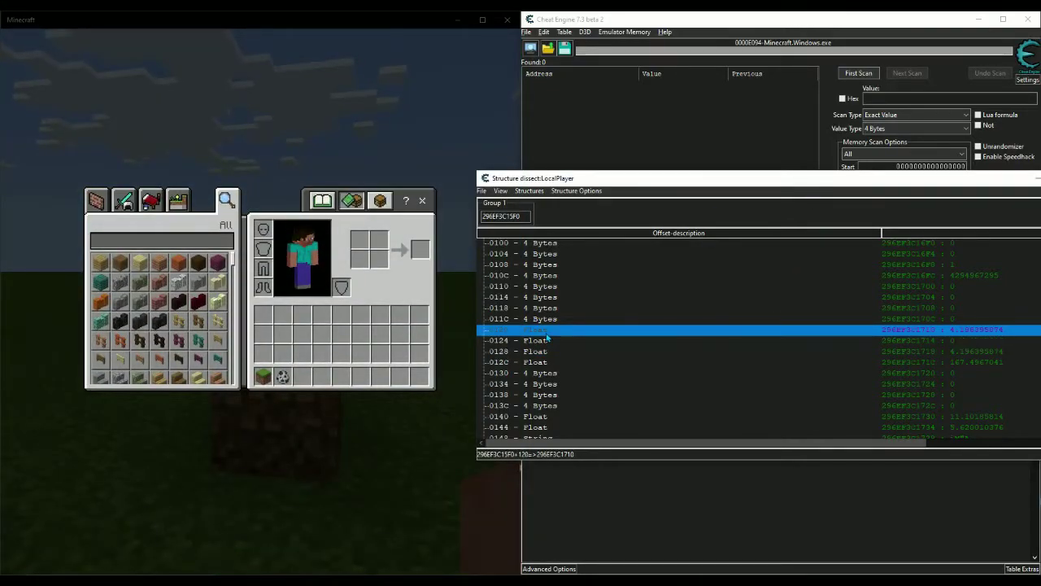
pyautogui.doubleClick(546, 336)
pyautogui.write('LPYaw')
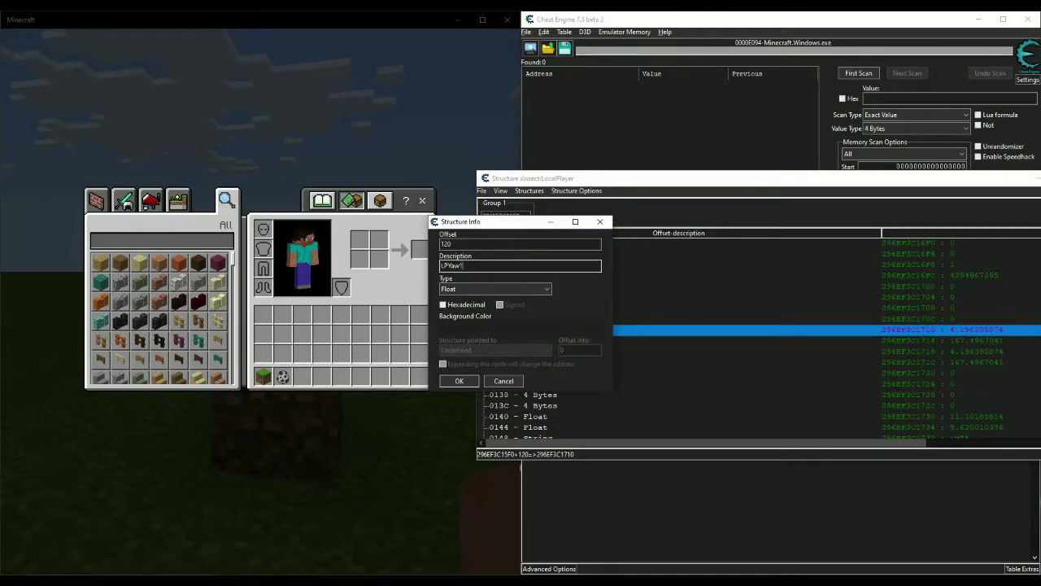
pyautogui.press('Return')
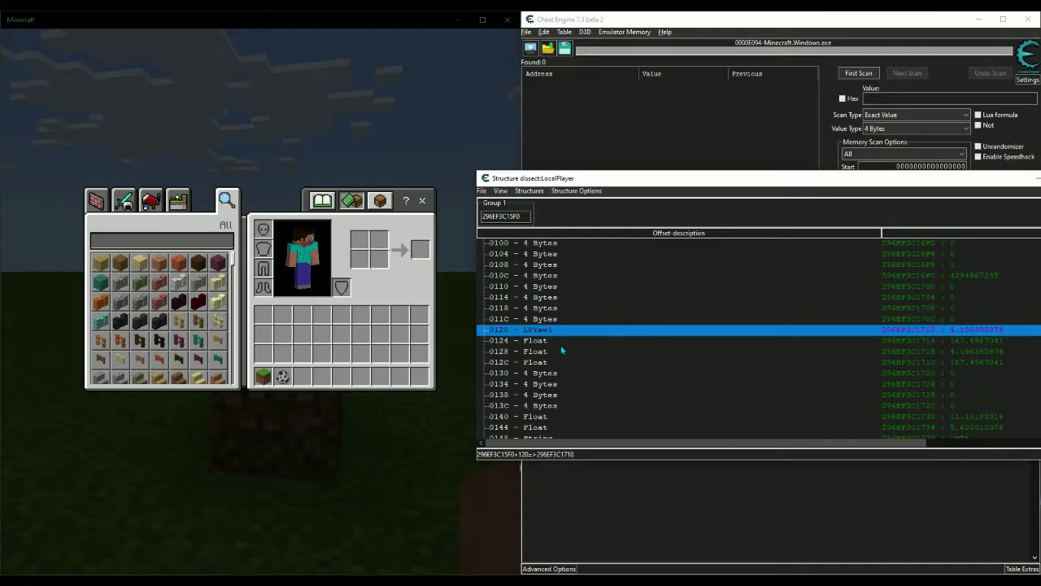
# Set the description of the float element at offset 0128 to LPYaw2
pyautogui.click(560, 352)
pyautogui.doubleClick(560, 351)
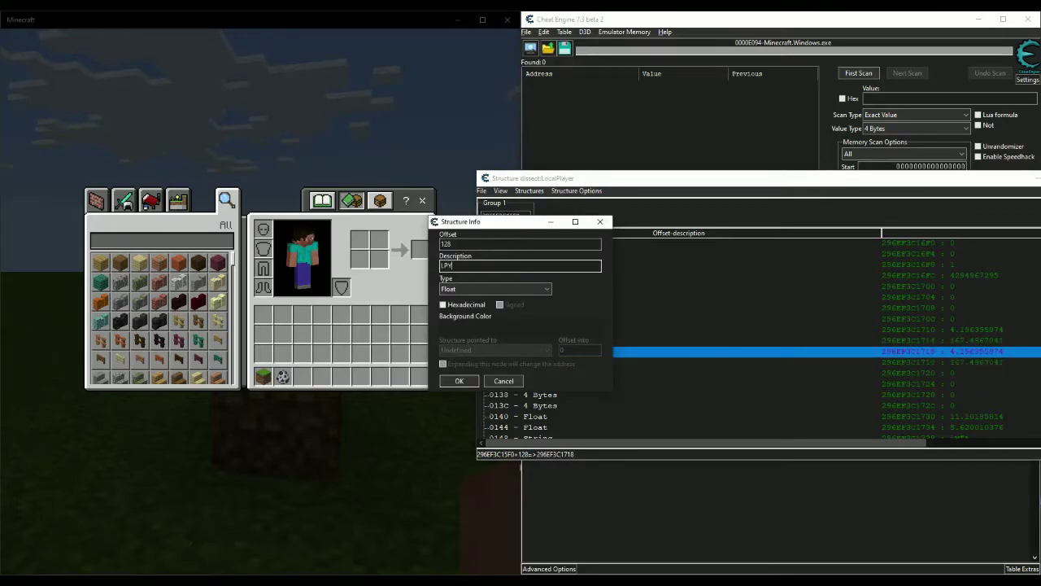
pyautogui.write('LPYaw2')
pyautogui.press('Return')
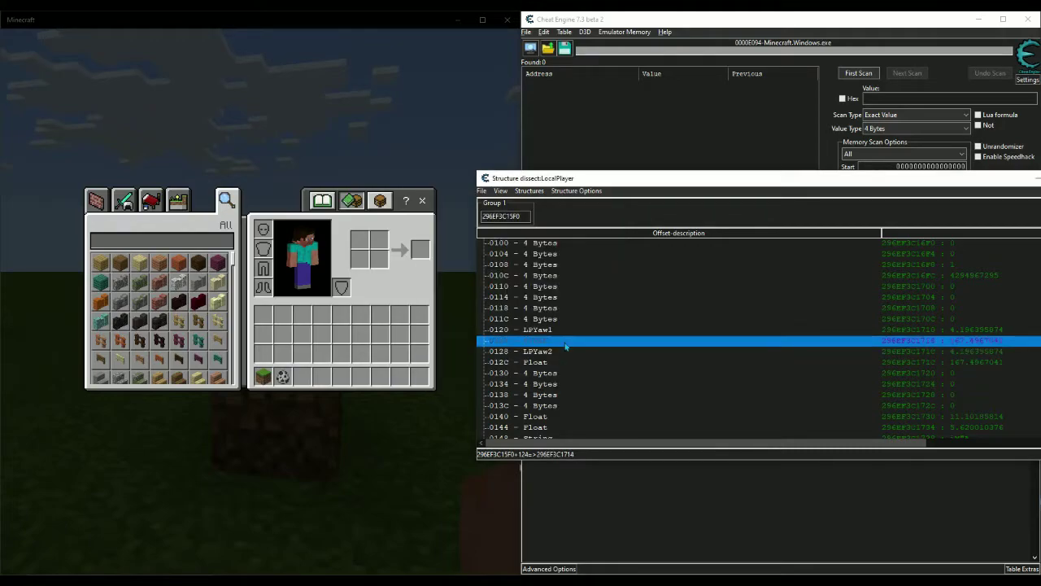
# Set the description of the float element at offset 0124 to LPPitch1
pyautogui.click(575, 331)
pyautogui.click(572, 342)
pyautogui.press('Return')
pyautogui.write('LPPitch1')
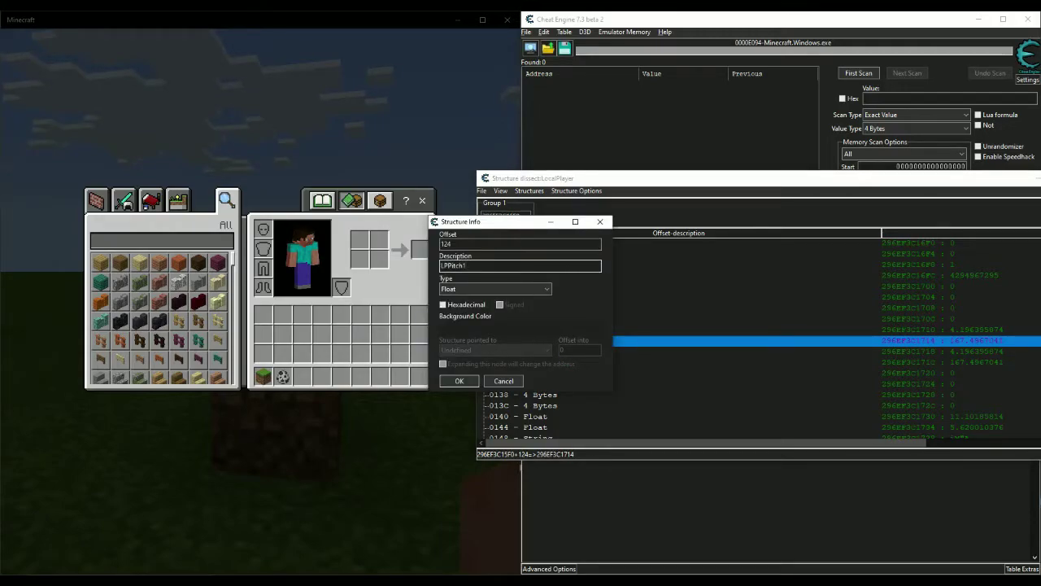
pyautogui.press('Return')
# Describe the float at offset 012C as LPPitch2 and highlight the LPPitch1 and LPYaw1 rows
pyautogui.click(561, 363)
pyautogui.press('Return')
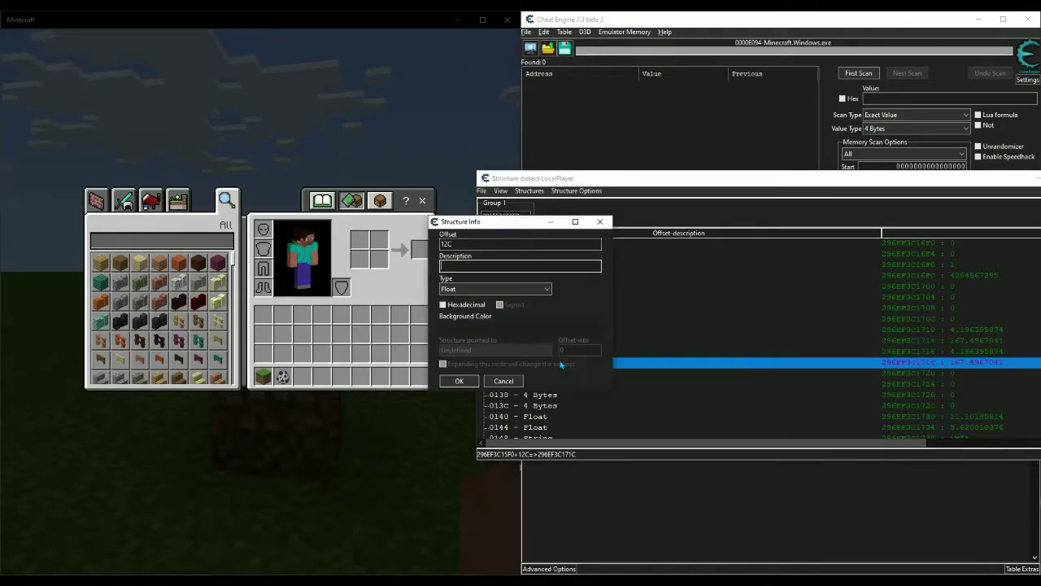
pyautogui.write('LPPitch2')
pyautogui.press('Return')
pyautogui.click(612, 342)
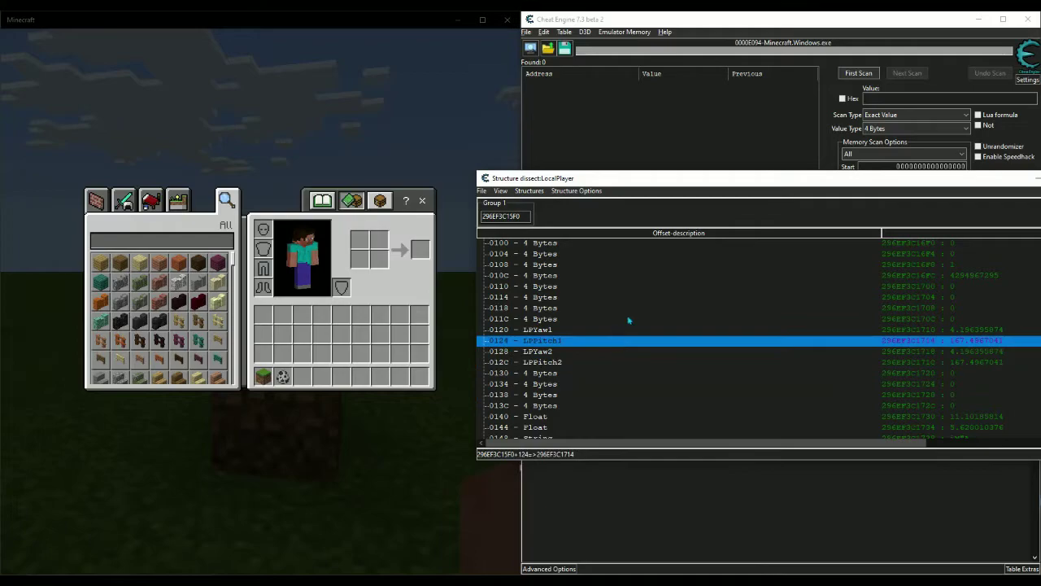
pyautogui.click(628, 319)
pyautogui.click(626, 329)
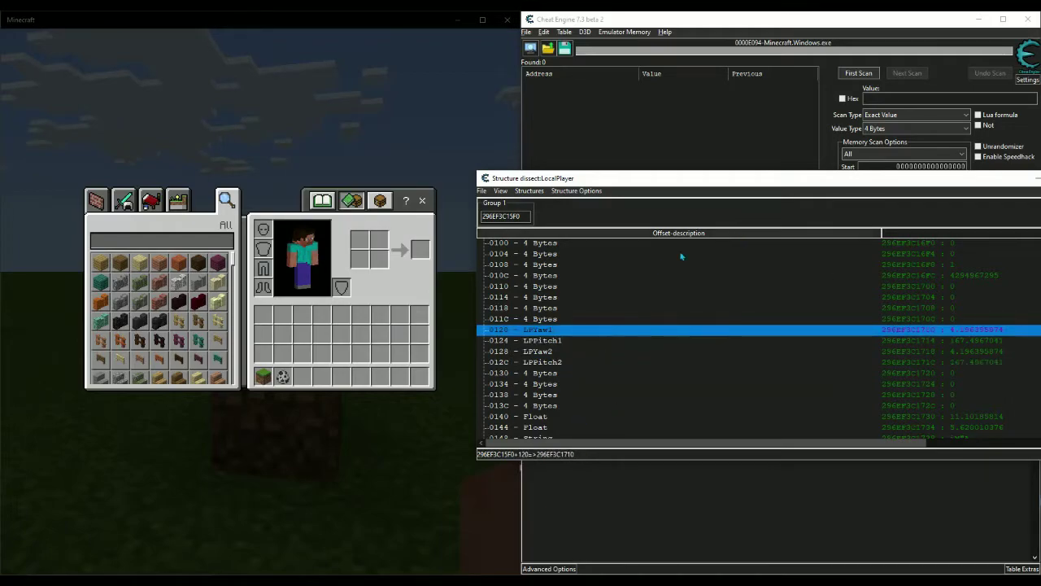
# Look through the LocalPlayer structure beyond the yaw and pitch fields for the position floats around offset 04A0
pyautogui.scroll(-3, 751, 364)
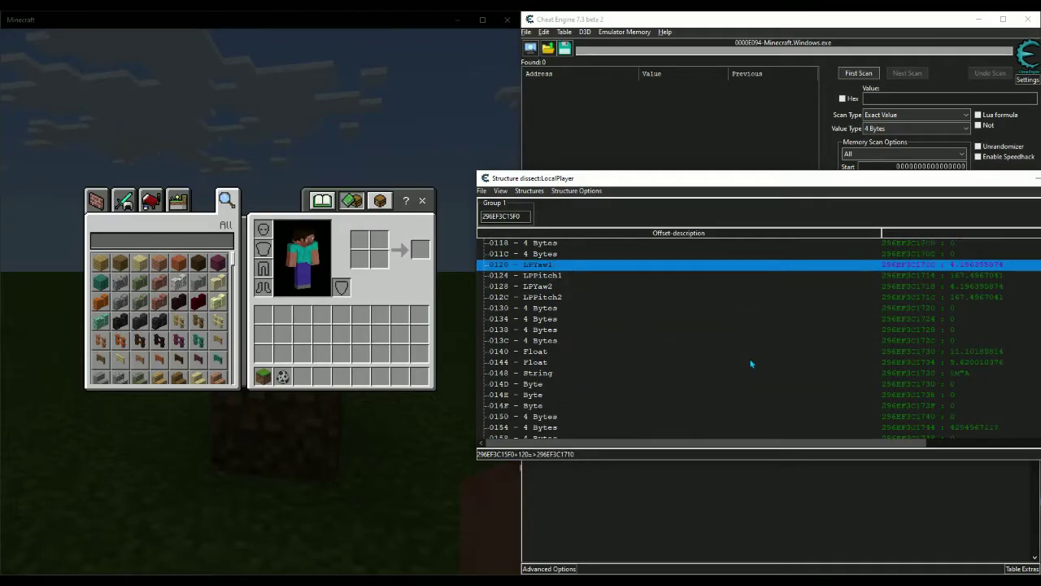
pyautogui.scroll(2, 751, 364)
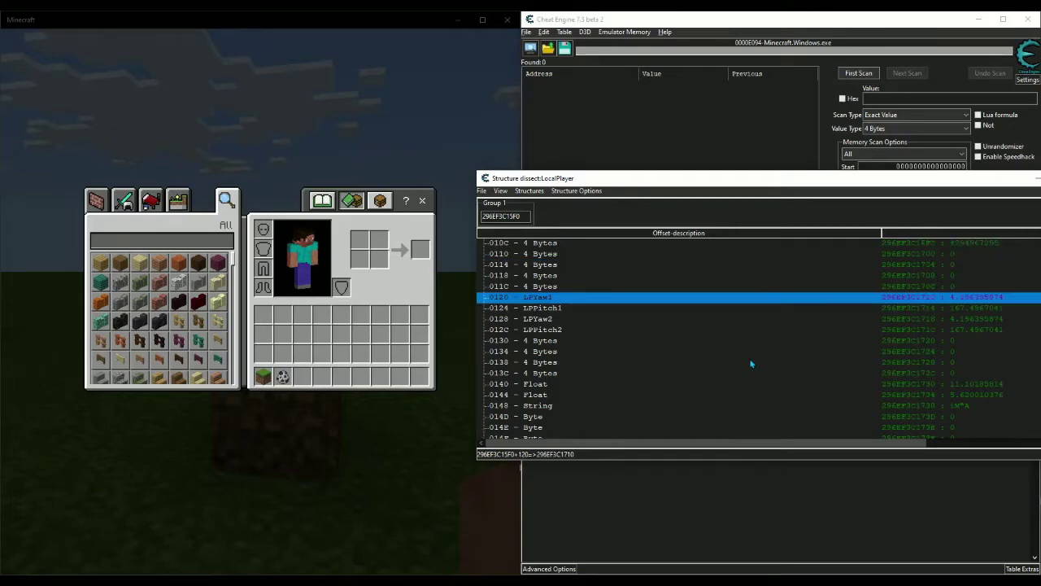
pyautogui.scroll(-10, 681, 388)
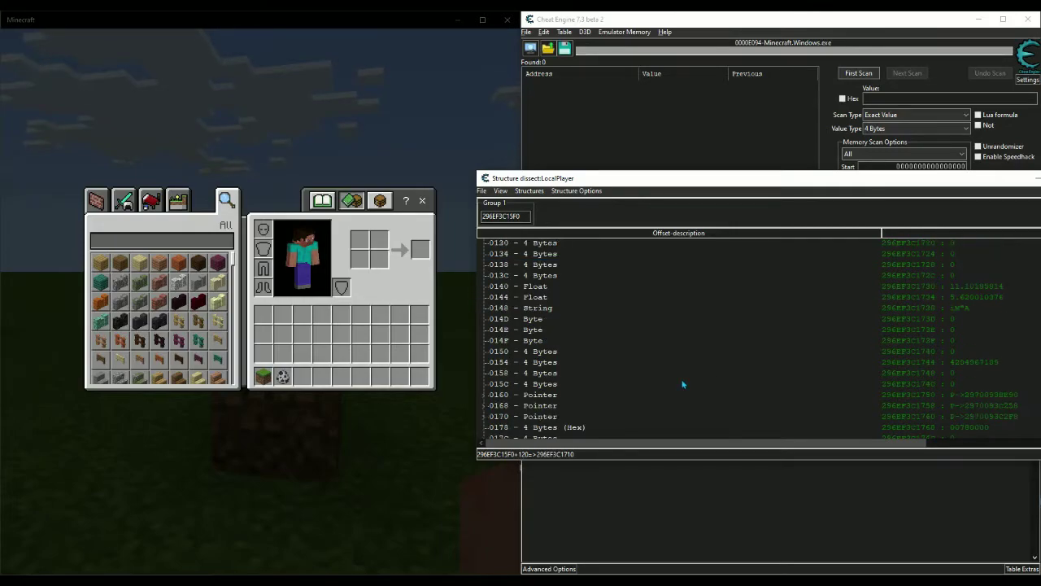
pyautogui.scroll(-20, 682, 384)
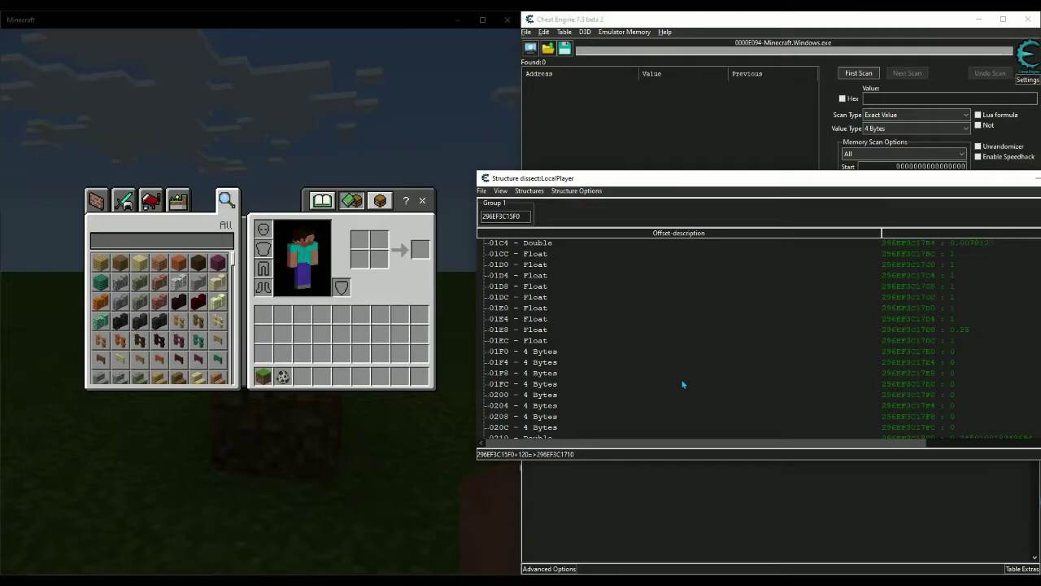
pyautogui.scroll(-20, 683, 384)
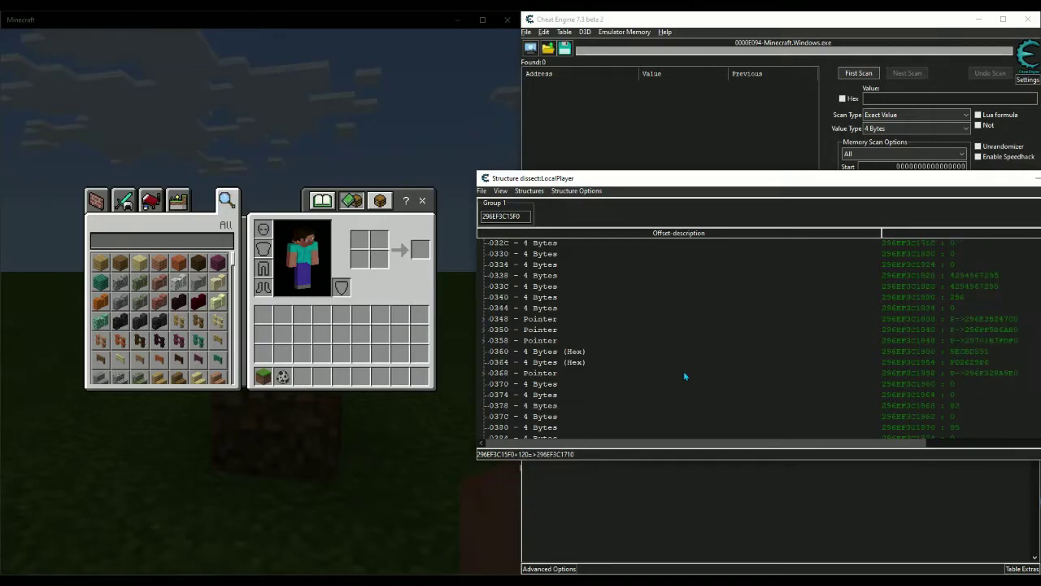
pyautogui.scroll(-5, 685, 371)
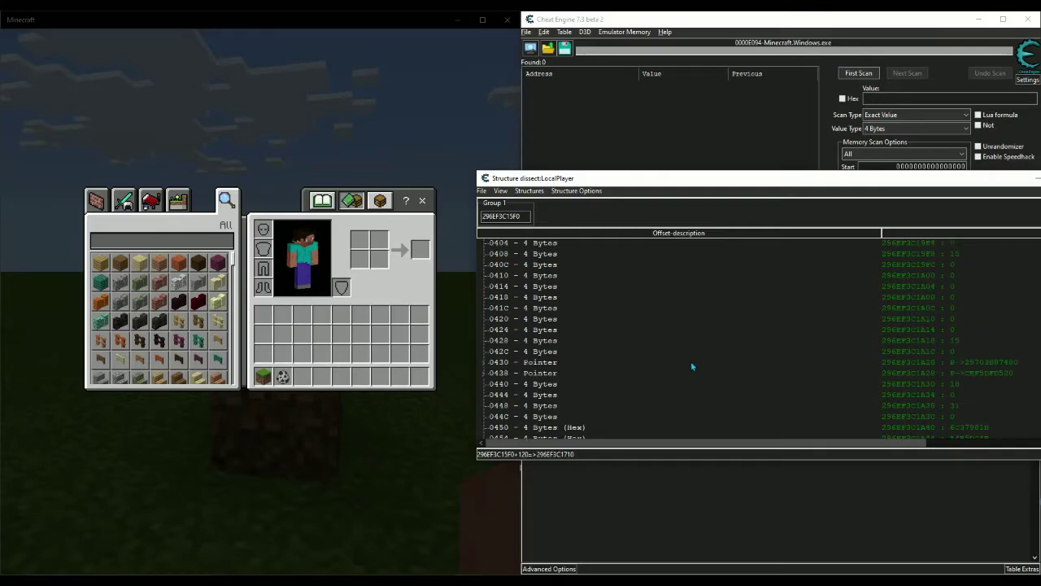
pyautogui.scroll(5, 691, 366)
pyautogui.scroll(-13, 774, 372)
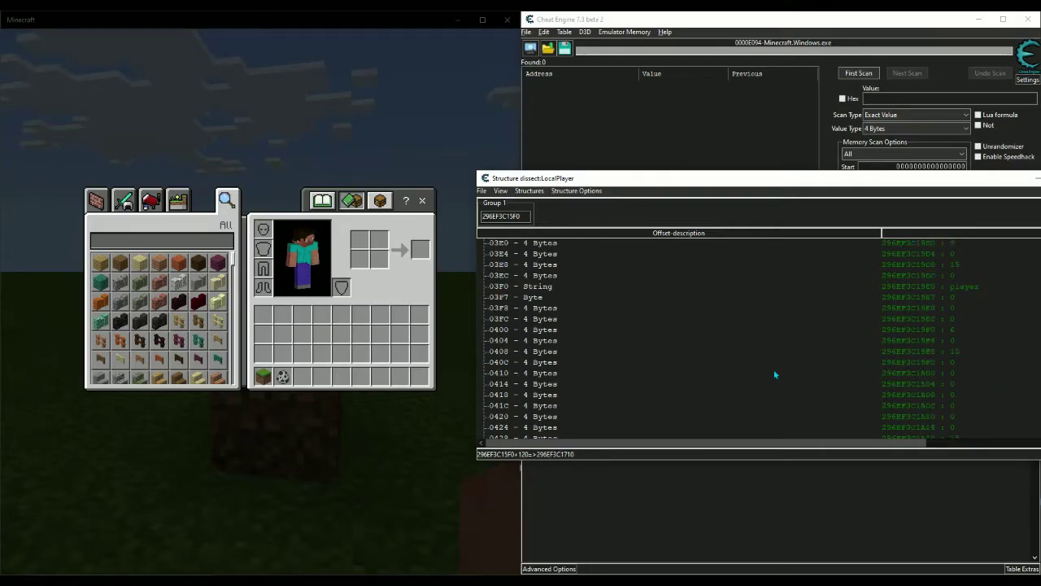
pyautogui.scroll(-3, 773, 372)
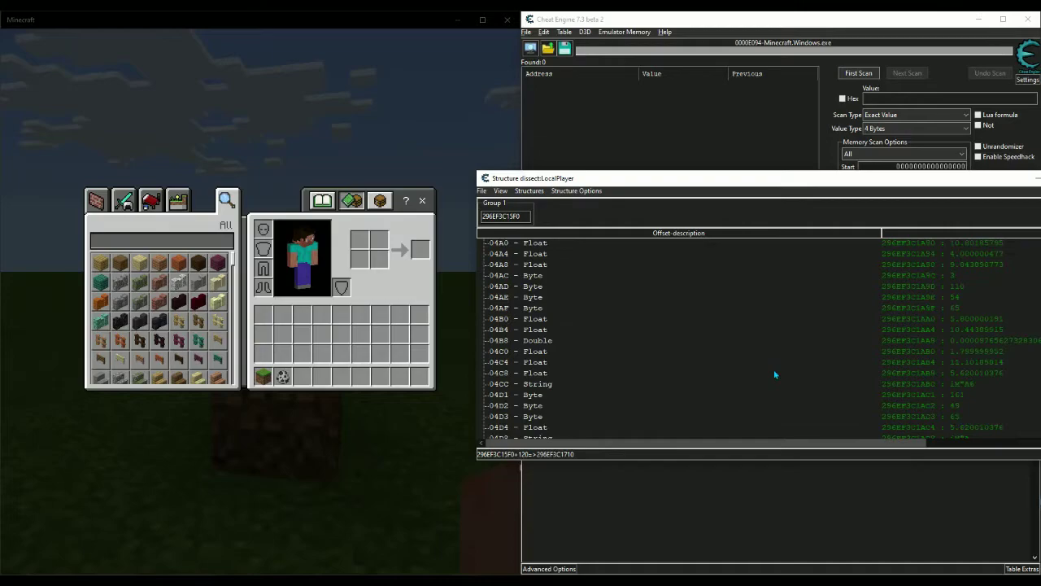
pyautogui.moveTo(856, 183); pyautogui.dragTo(671, 144)
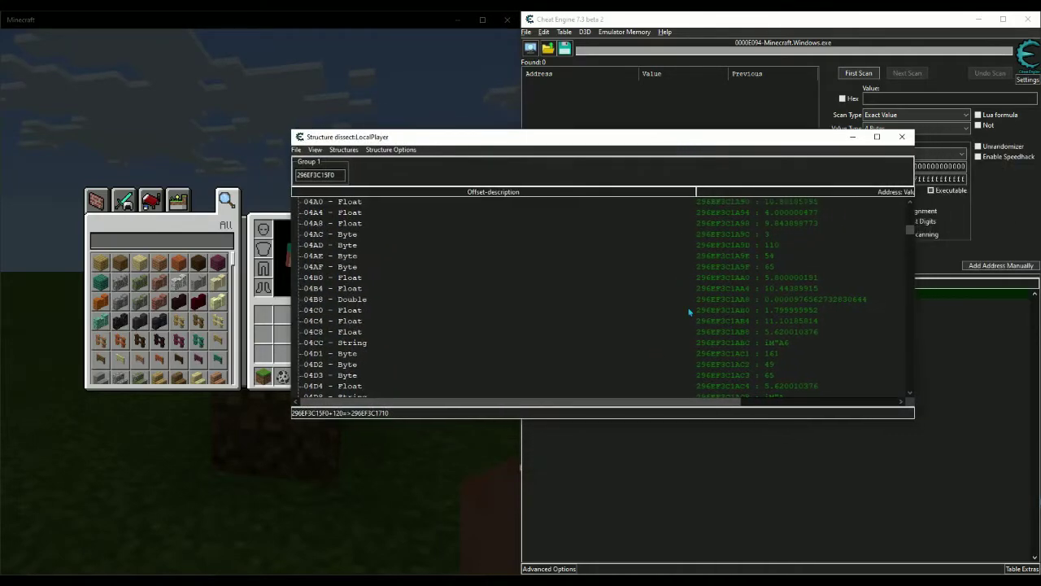
pyautogui.scroll(1, 697, 331)
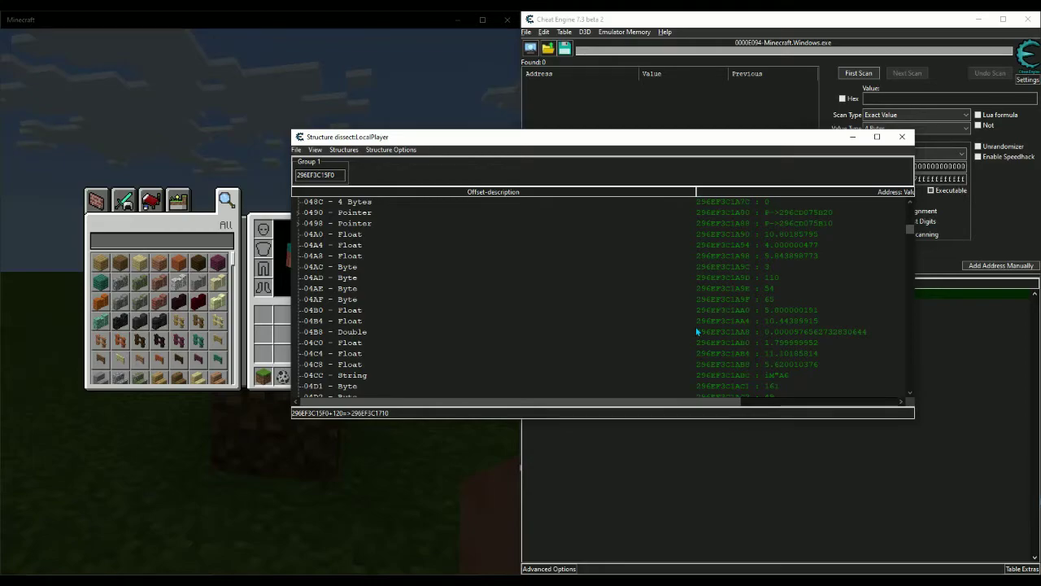
# Examine the floats at offsets 04C0, 04A0, 04A4 and 04A8, moving the structure window aside from the Minecraft inventory
pyautogui.click(794, 345)
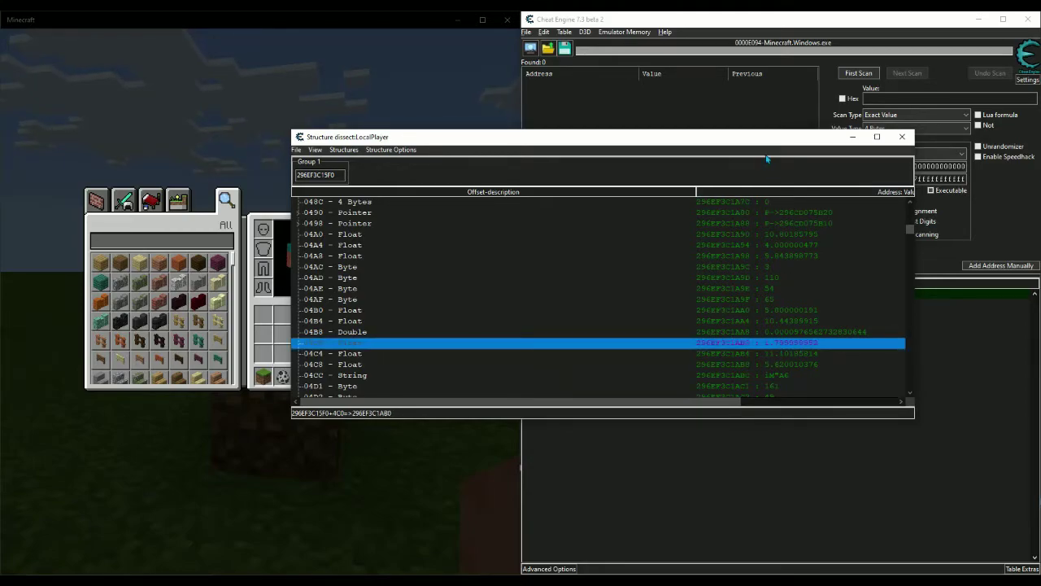
pyautogui.moveTo(779, 140); pyautogui.dragTo(888, 158)
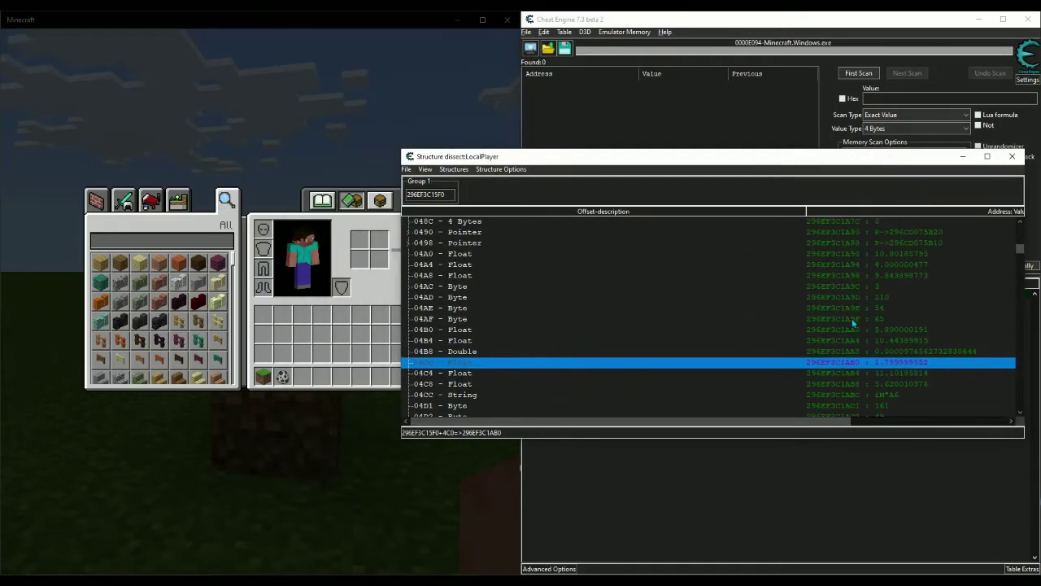
pyautogui.scroll(1, 838, 311)
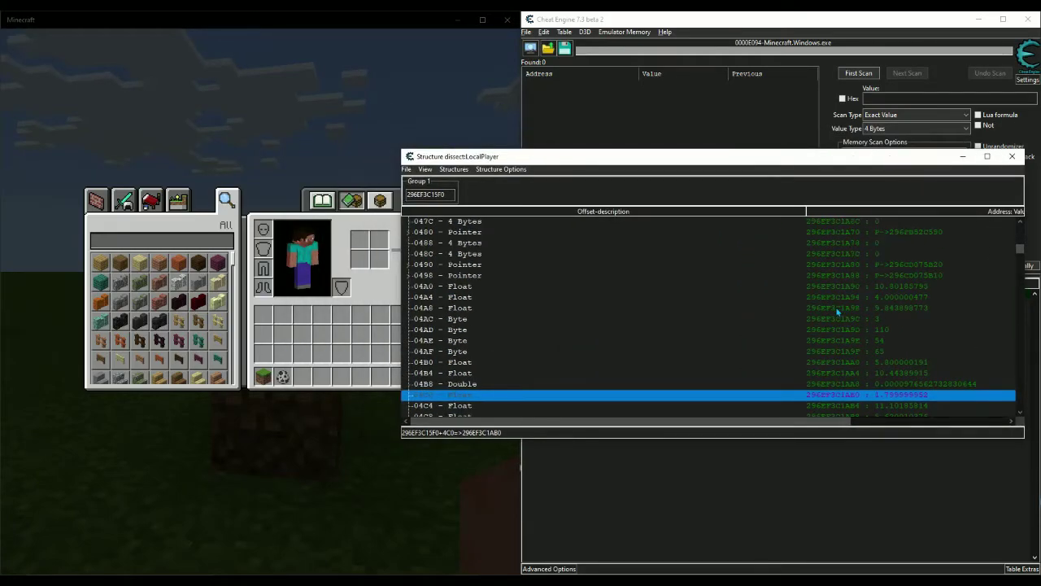
pyautogui.click(889, 290)
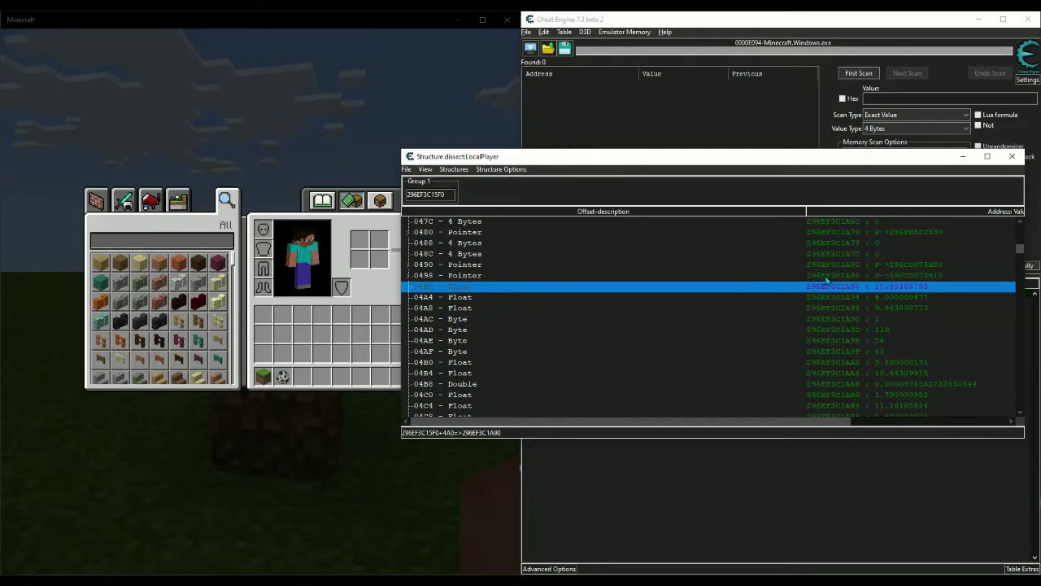
pyautogui.click(888, 298)
pyautogui.click(888, 309)
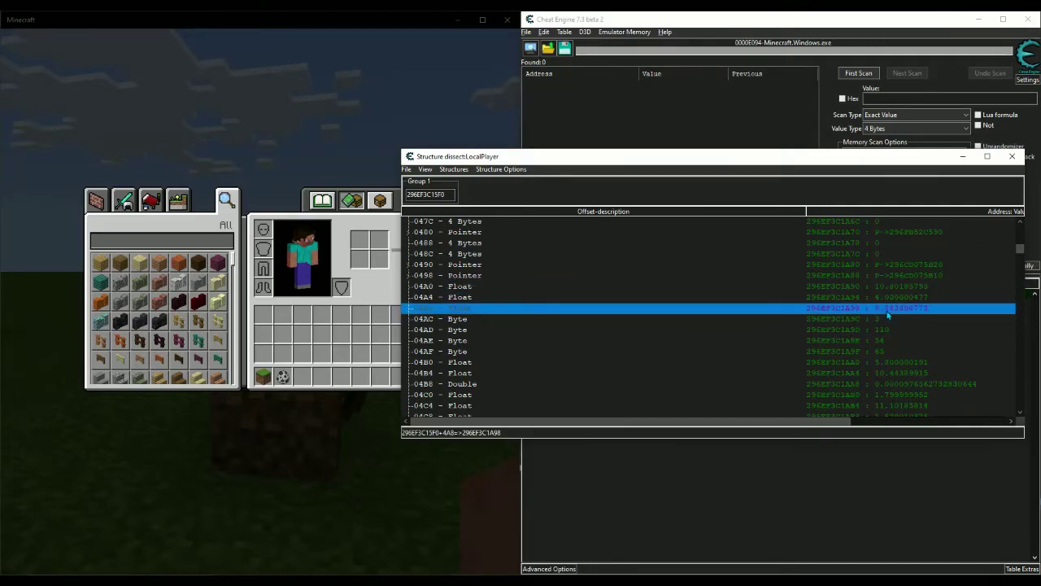
# Delete the four byte elements at offsets 04AC to 04AF from the structure
pyautogui.click(473, 322)
pyautogui.scroll(-1, 472, 323)
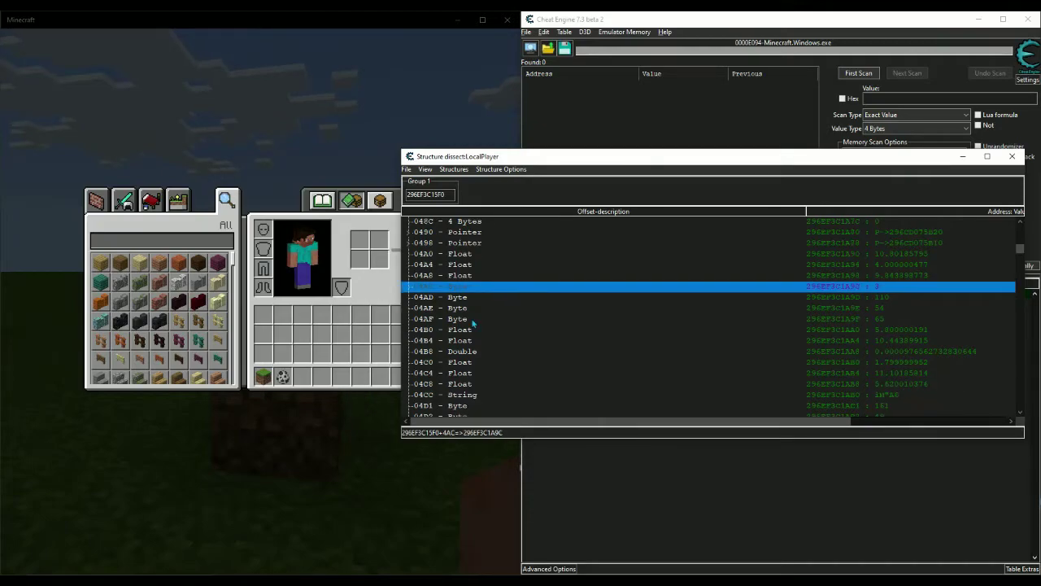
pyautogui.scroll(1, 473, 324)
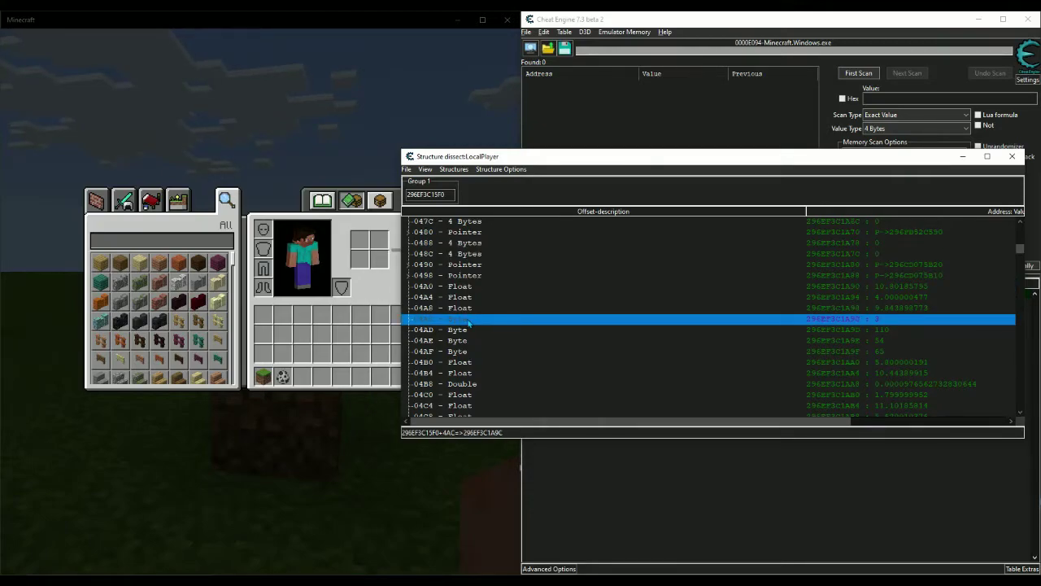
pyautogui.rightClick(468, 323)
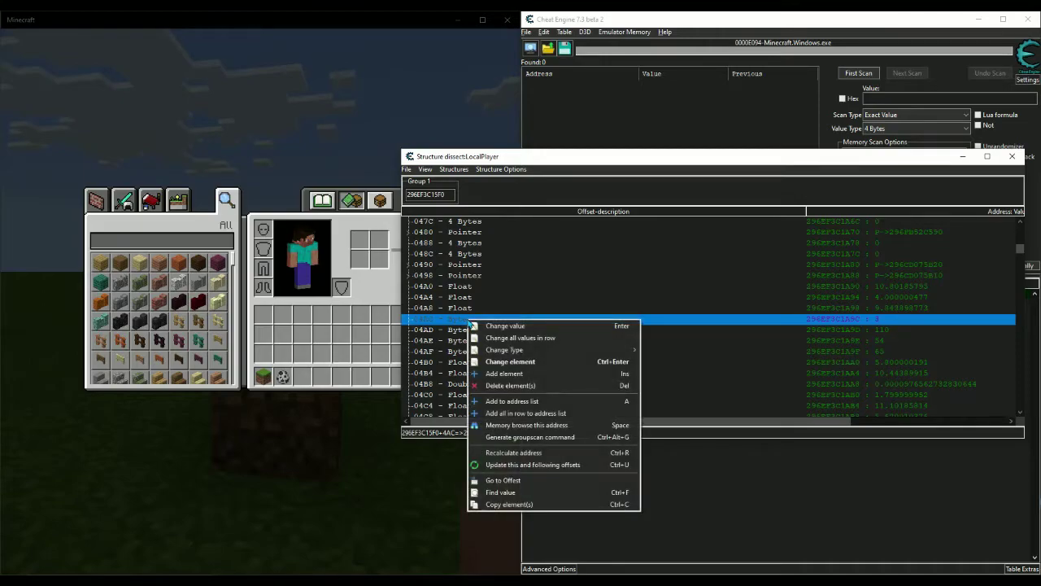
pyautogui.click(504, 387)
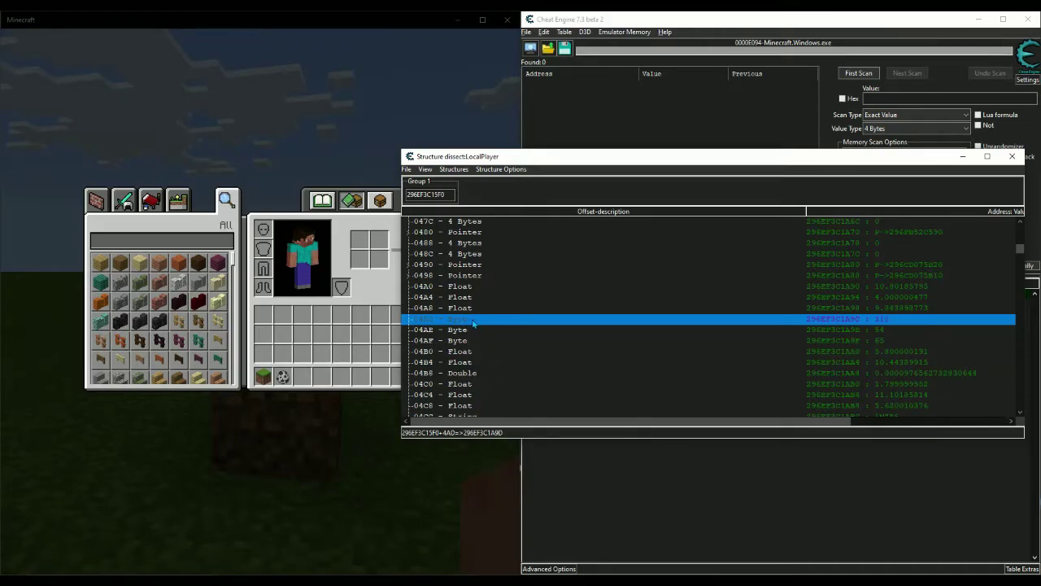
pyautogui.press('Delete')
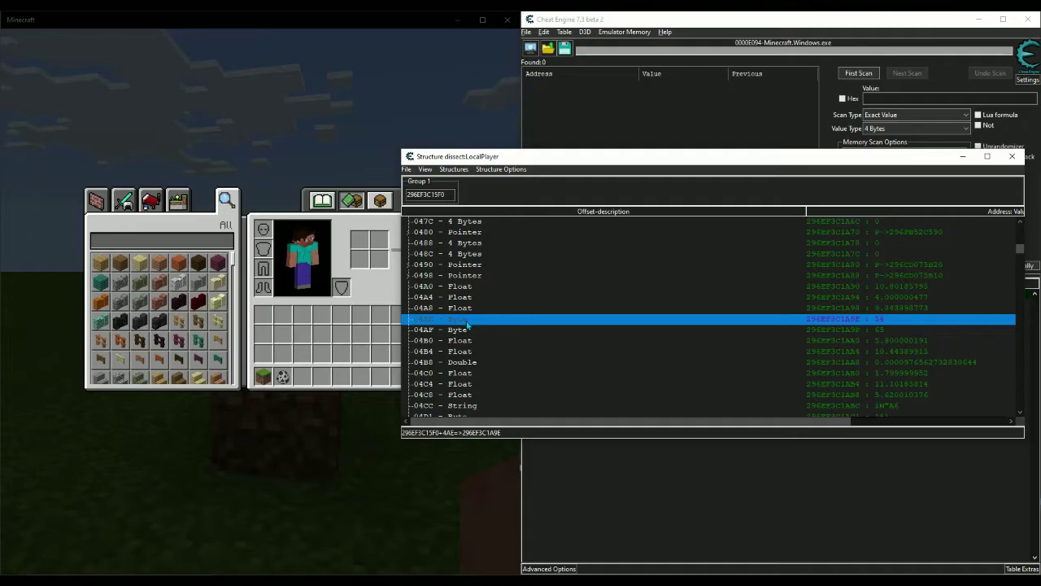
pyautogui.press('Delete')
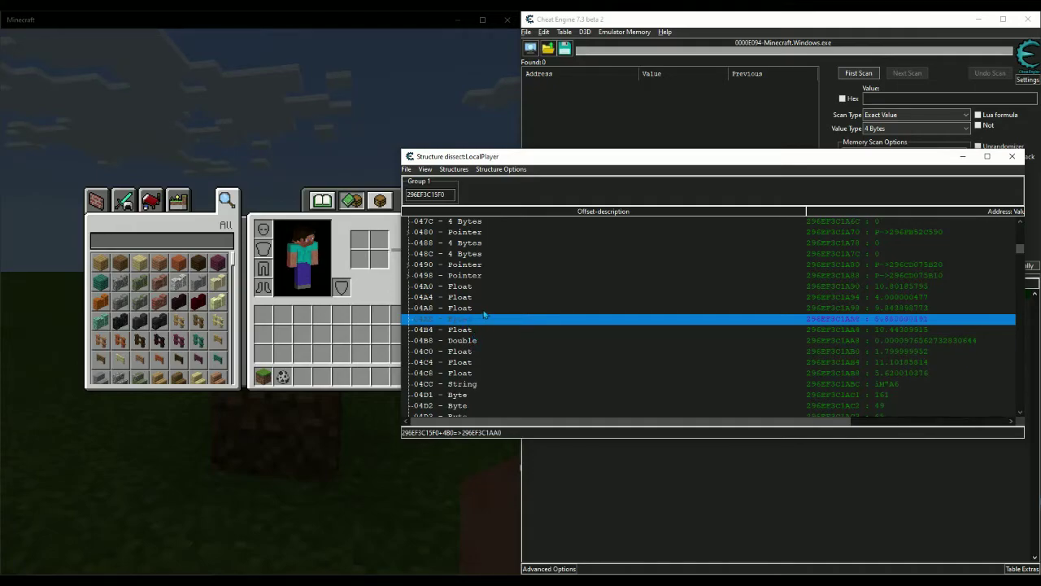
pyautogui.press('Delete')
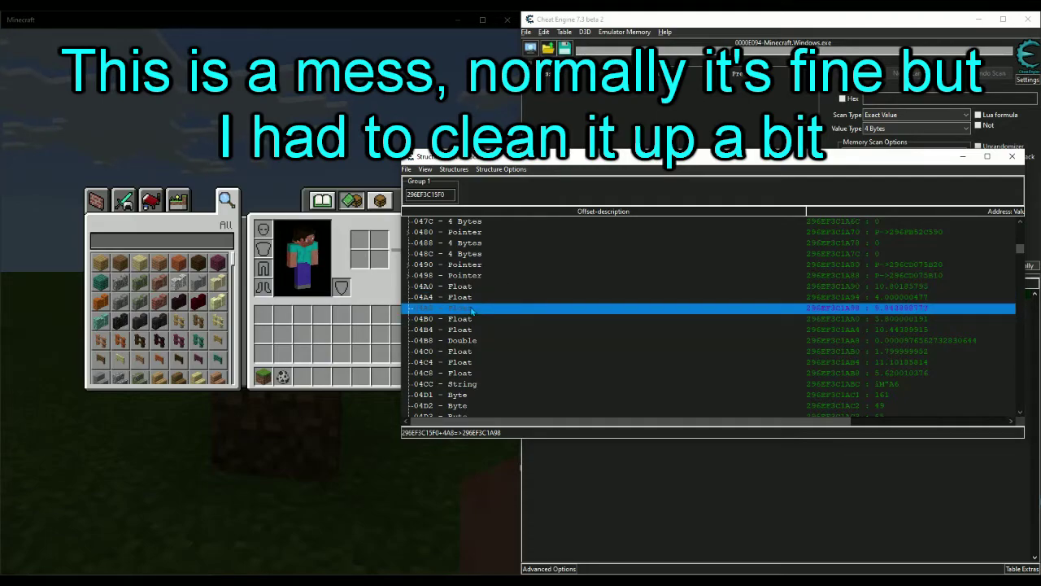
# Add a Float element at offset 4AC below the float at 04A8
pyautogui.press('Insert')
pyautogui.moveTo(491, 223); pyautogui.dragTo(588, 231)
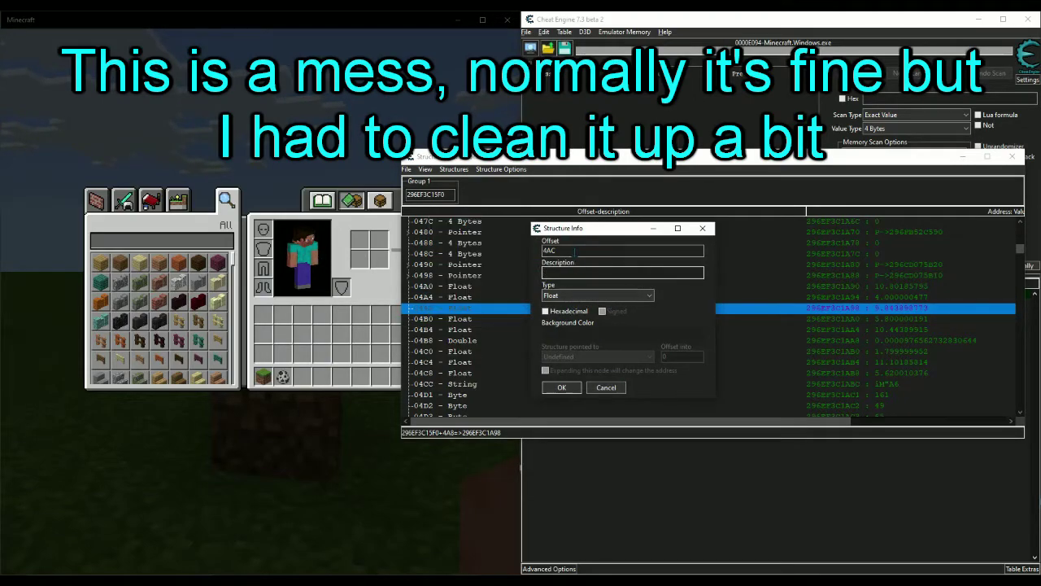
pyautogui.press('Return')
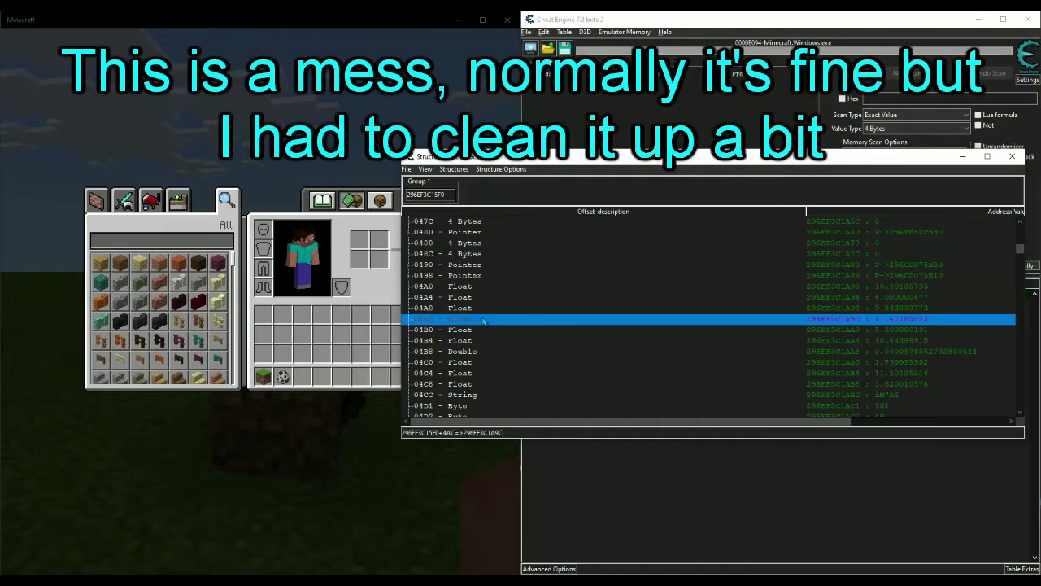
# Describe the float at offset 04A0 as LPX1 and select the float at 04A4
pyautogui.click(899, 289)
pyautogui.hotkey('ctrl', 'Return')
pyautogui.write('LPX1')
pyautogui.press('Return')
pyautogui.rightClick(865, 295)
pyautogui.click(892, 288)
pyautogui.click(891, 299)
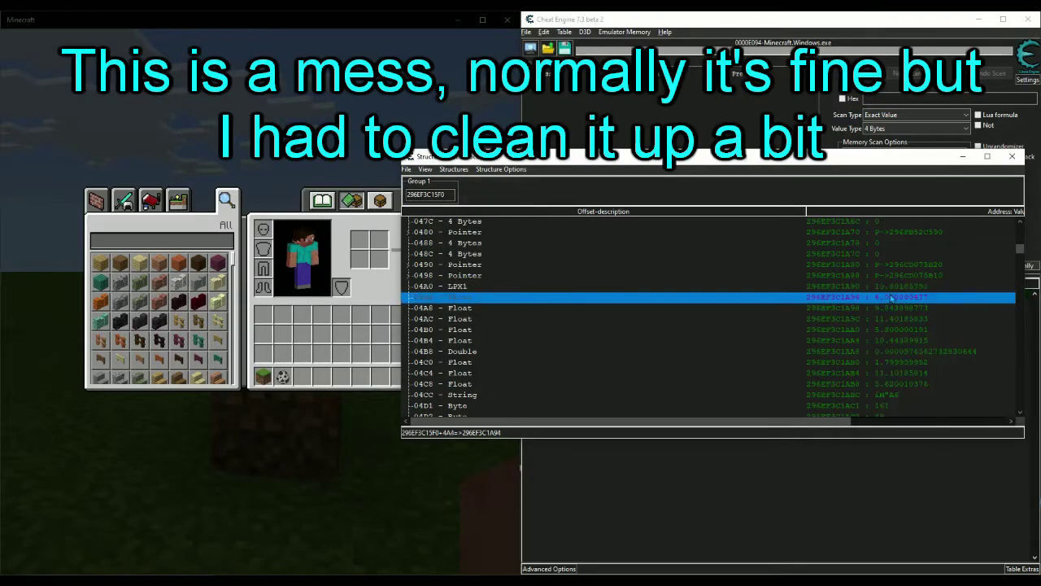
# Describe the floats at offsets 04A4 and 04A8 as LPY1 and LPZ1
pyautogui.doubleClick(891, 298)
pyautogui.write('LPX2')
pyautogui.press('Return')
pyautogui.doubleClick(883, 310)
pyautogui.write('LPZ1')
pyautogui.press('Return')
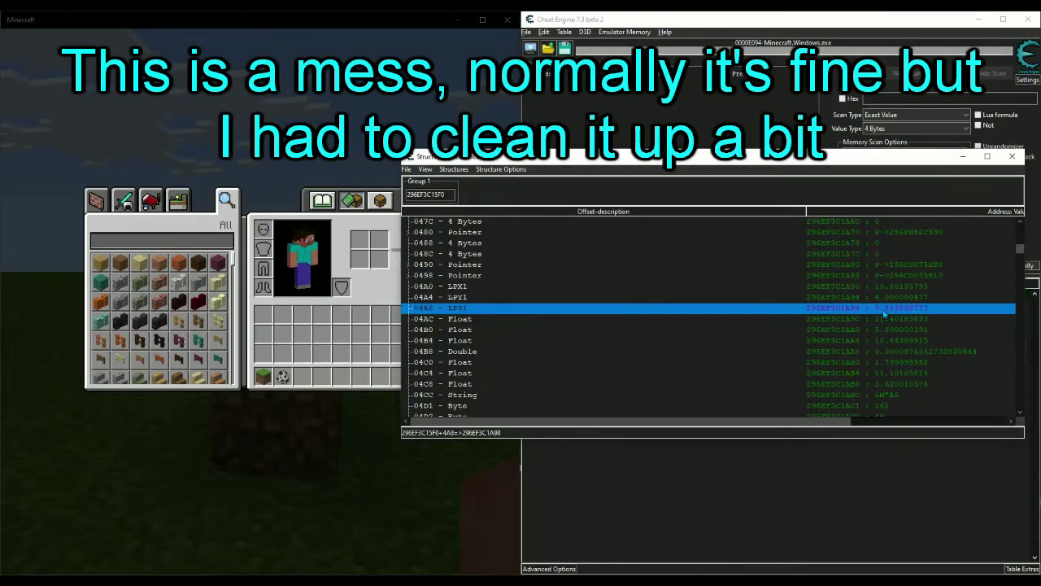
# Check the LPX1, LPY1 and LPZ1 values after closing and reopening the inventory in Minecraft
pyautogui.click(884, 286)
pyautogui.hotkey('alt', 'Tab')
pyautogui.press('Escape')
pyautogui.press('e')
pyautogui.hotkey('alt', 'Tab')
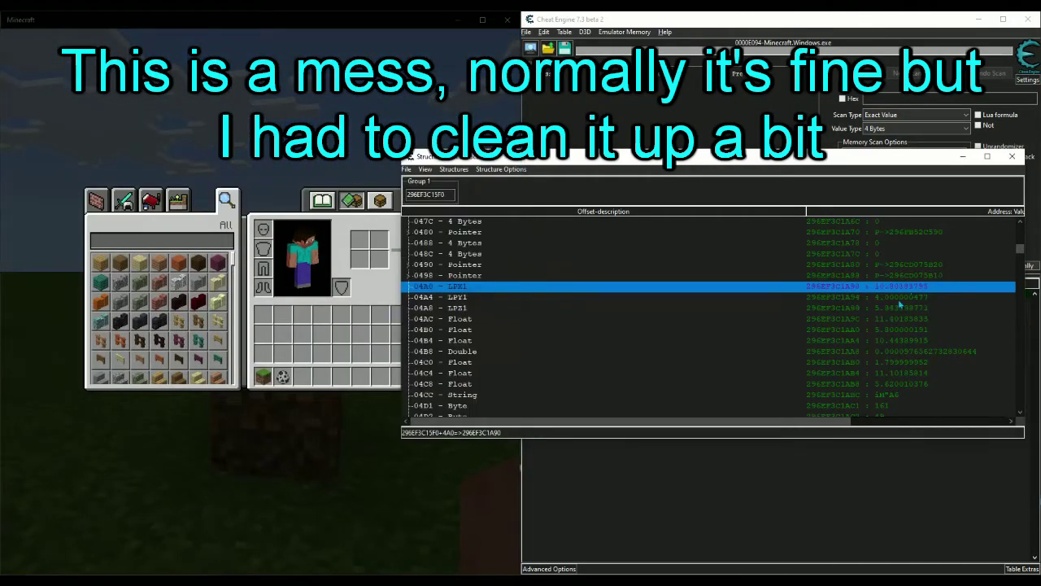
pyautogui.click(472, 297)
pyautogui.click(467, 287)
pyautogui.click(471, 309)
# Describe the floats at offsets 04AC, 04B0 and 04B4 as LPX2, LPY2 and LPZ2
pyautogui.click(483, 321)
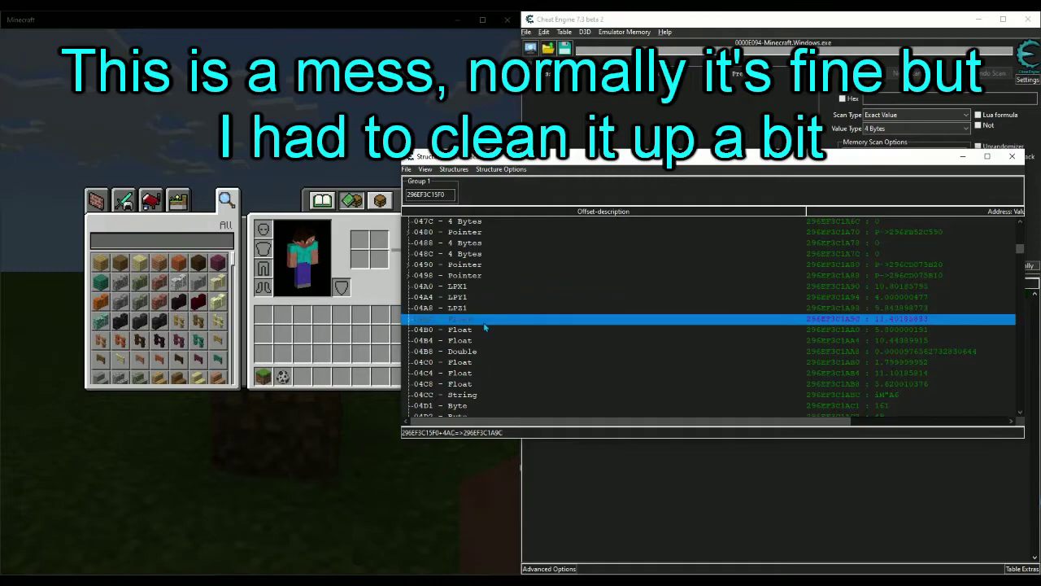
pyautogui.click(483, 342)
pyautogui.click(485, 322)
pyautogui.doubleClick(485, 323)
pyautogui.write('LPX2')
pyautogui.press('Return')
pyautogui.doubleClick(488, 330)
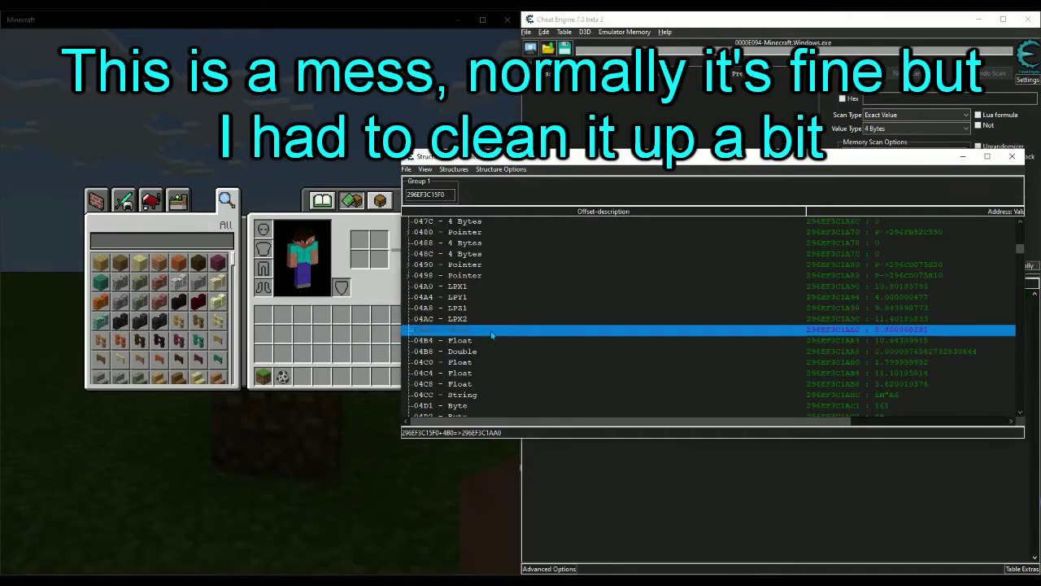
pyautogui.write('LPY2')
pyautogui.press('Return')
pyautogui.doubleClick(485, 340)
pyautogui.press('Escape')
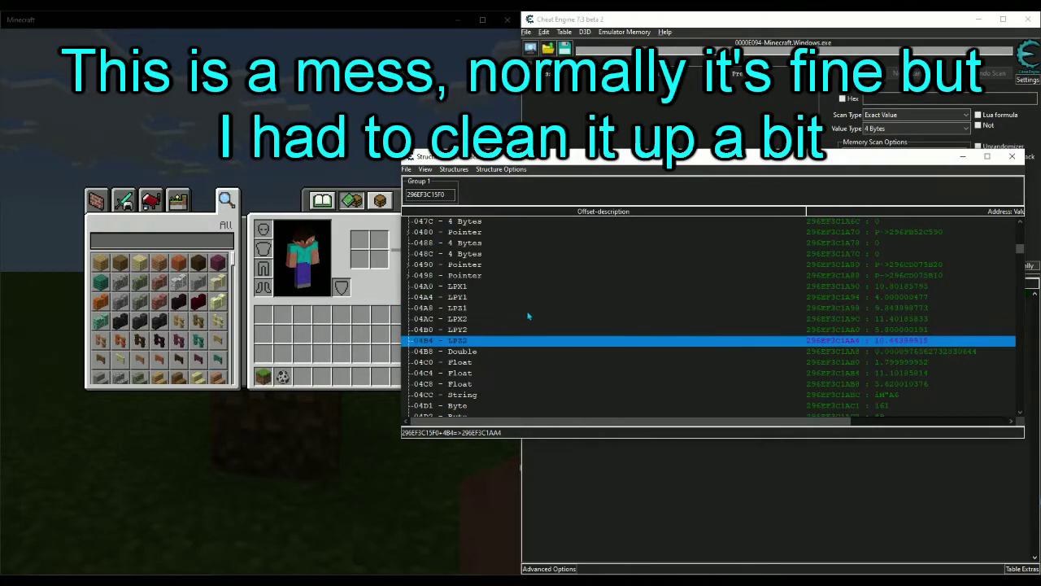
# Describe the float at offset 04C0 as LPHBHeight
pyautogui.click(878, 355)
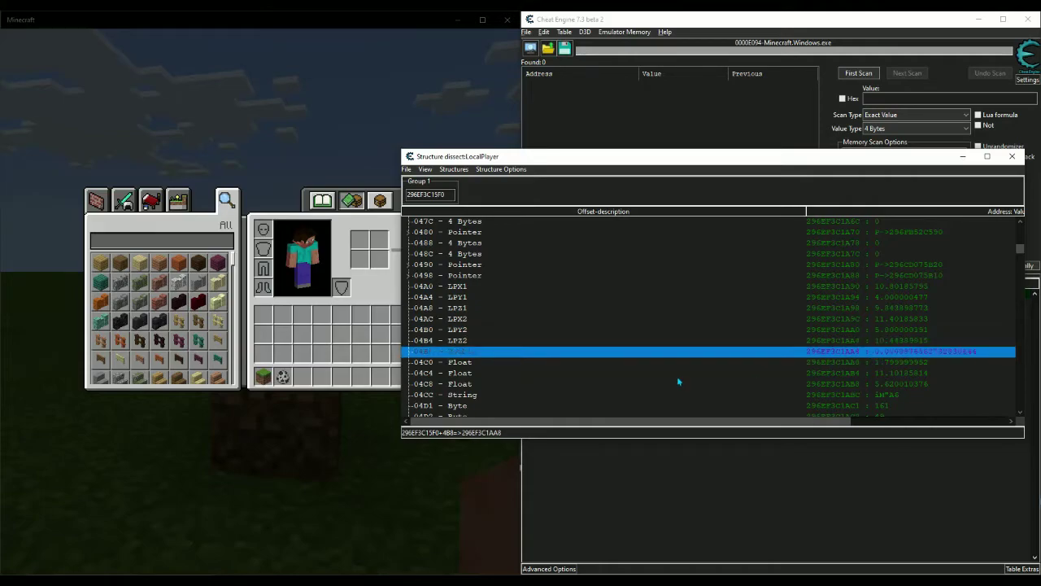
pyautogui.scroll(-1, 676, 378)
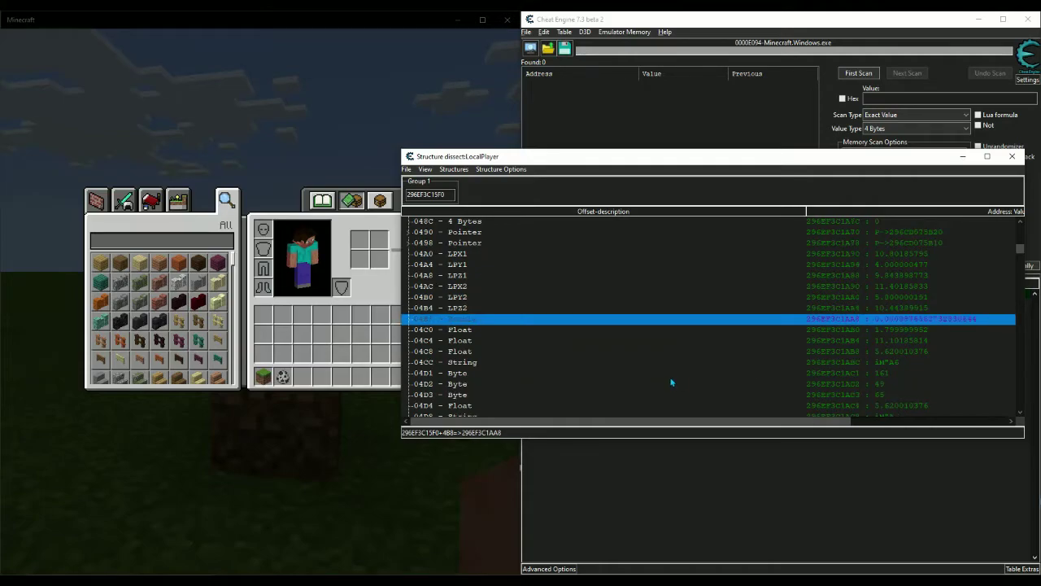
pyautogui.click(535, 341)
pyautogui.click(525, 324)
pyautogui.click(523, 331)
pyautogui.click(524, 323)
pyautogui.click(525, 329)
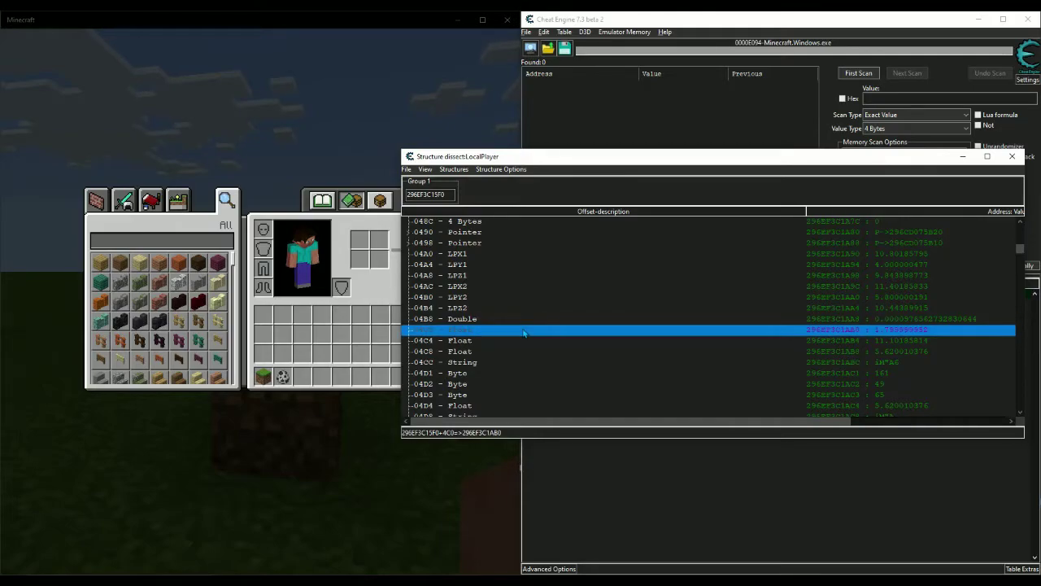
pyautogui.doubleClick(523, 331)
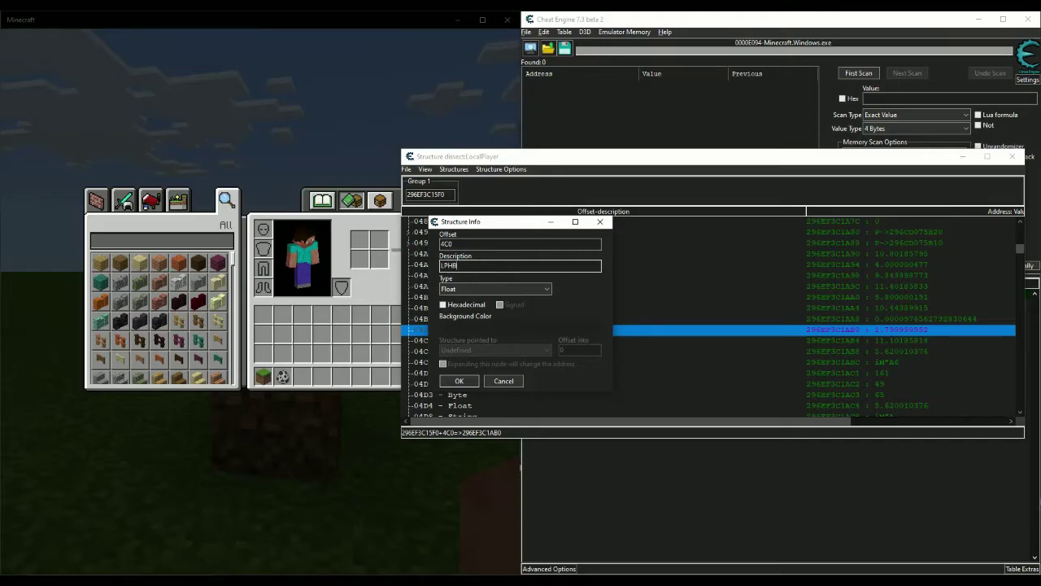
pyautogui.press('Return')
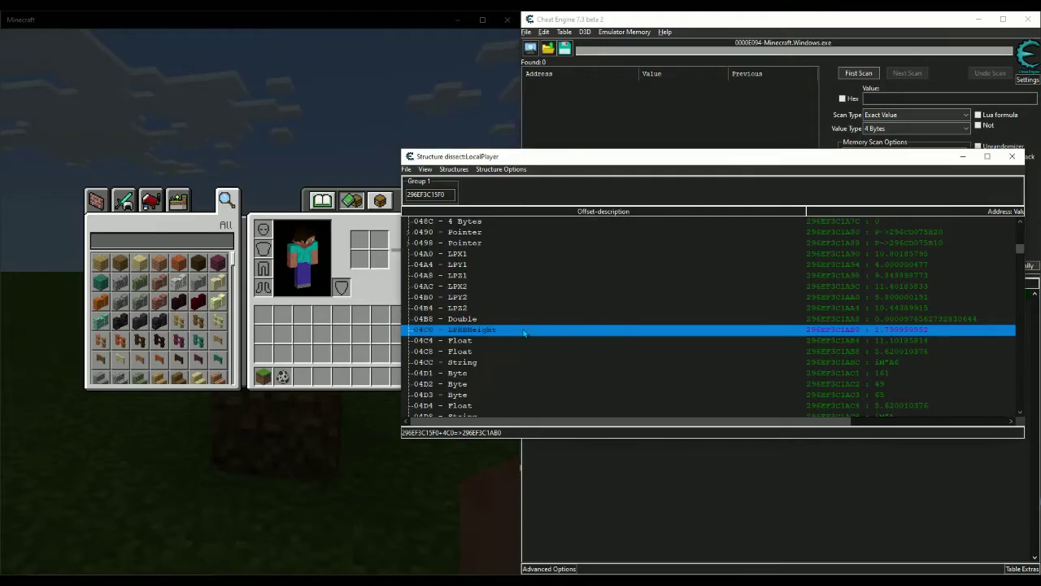
# Change the type of the element at offset 04B8, just above LPHBHeight, to Float
pyautogui.click(528, 324)
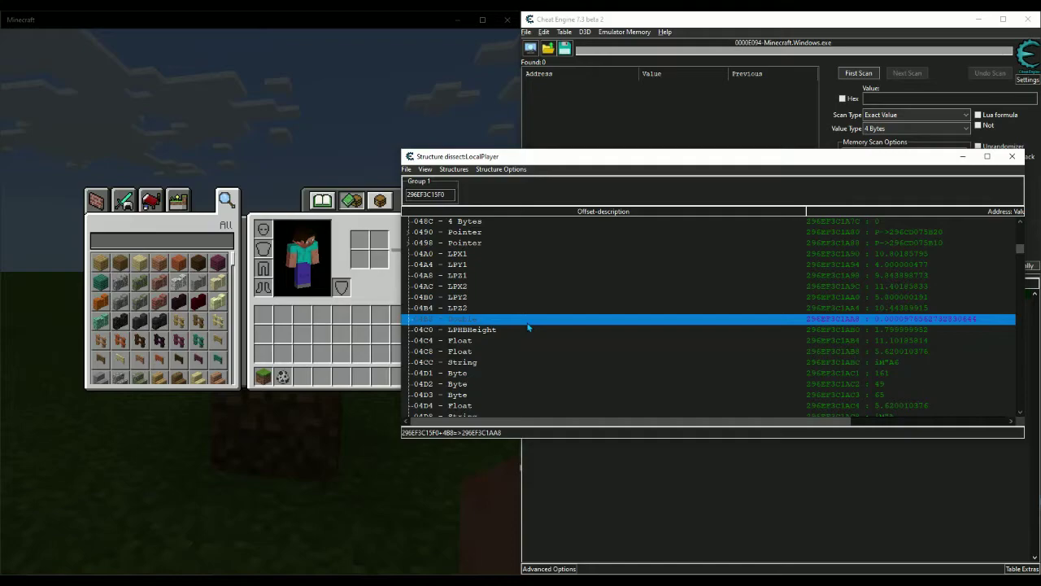
pyautogui.click(524, 331)
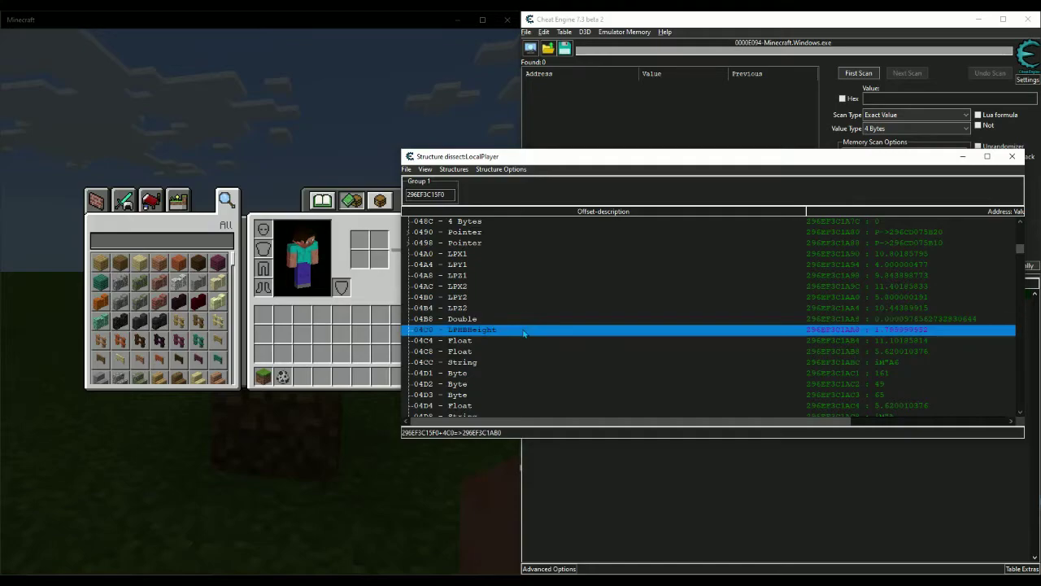
pyautogui.click(475, 320)
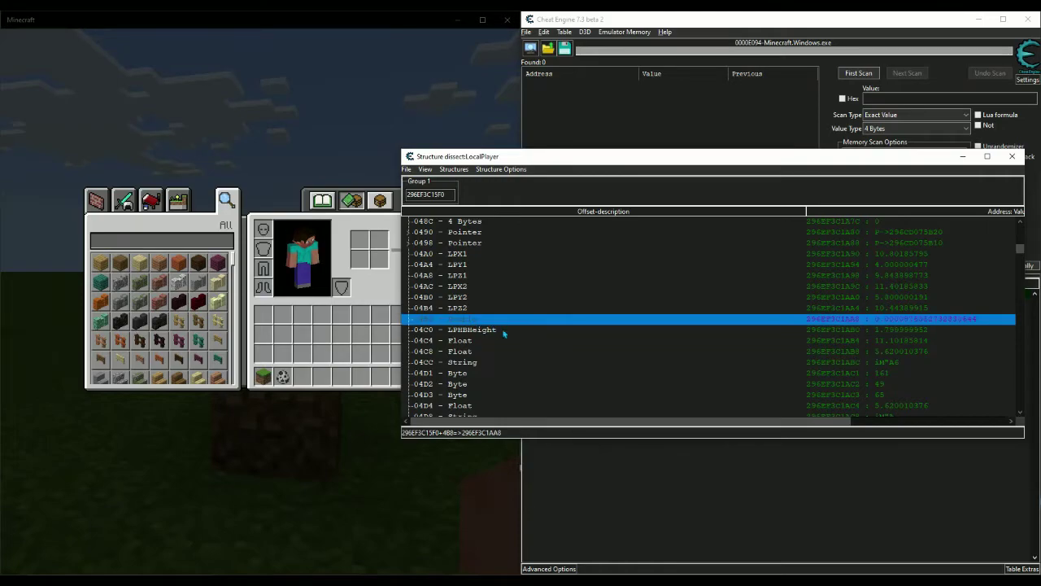
pyautogui.doubleClick(486, 324)
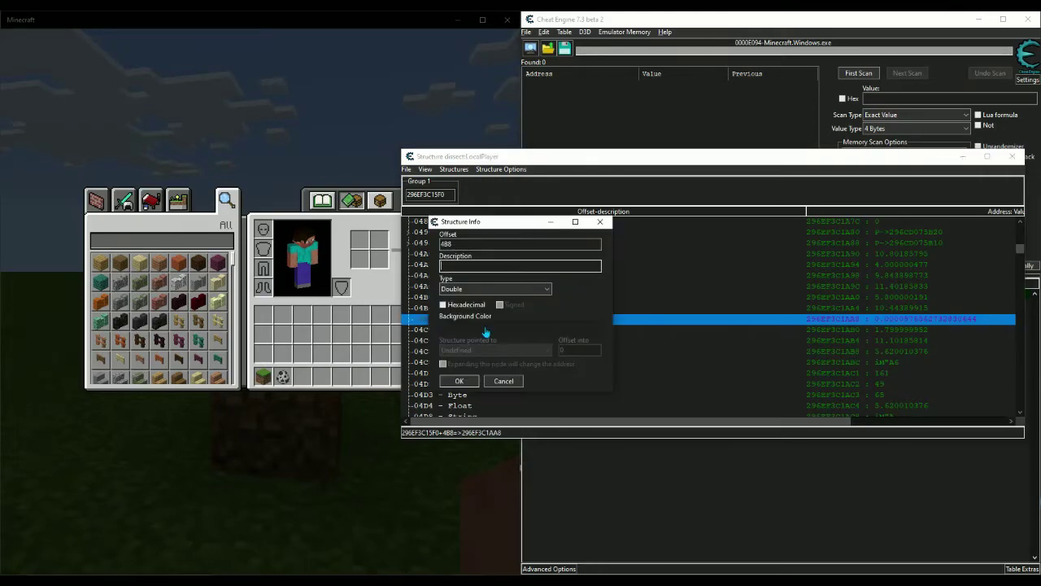
pyautogui.click(494, 289)
pyautogui.click(475, 332)
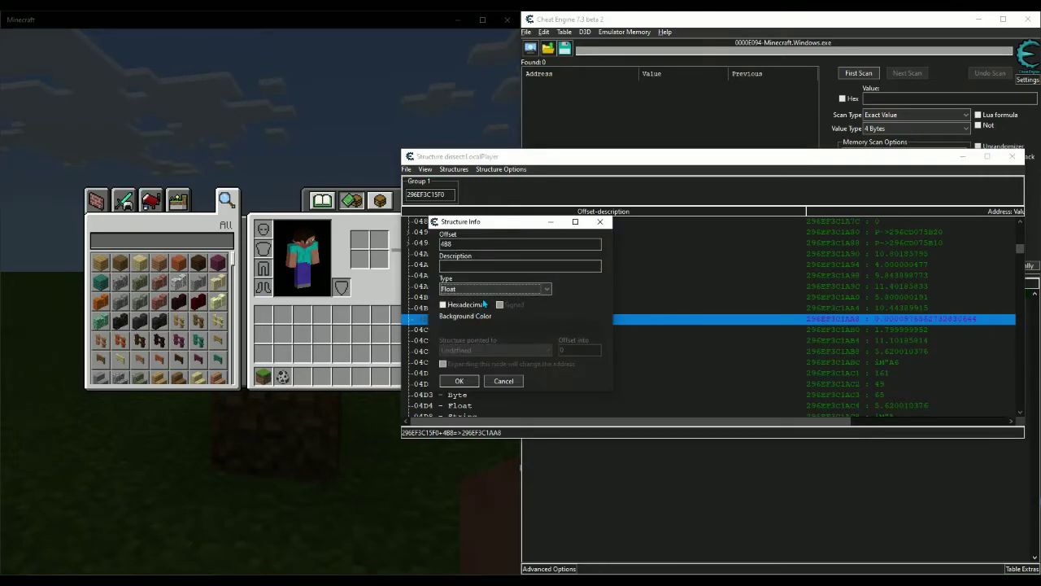
pyautogui.click(459, 380)
# Set the offset of the float just below LPZ2 to 4BC
pyautogui.click(638, 289)
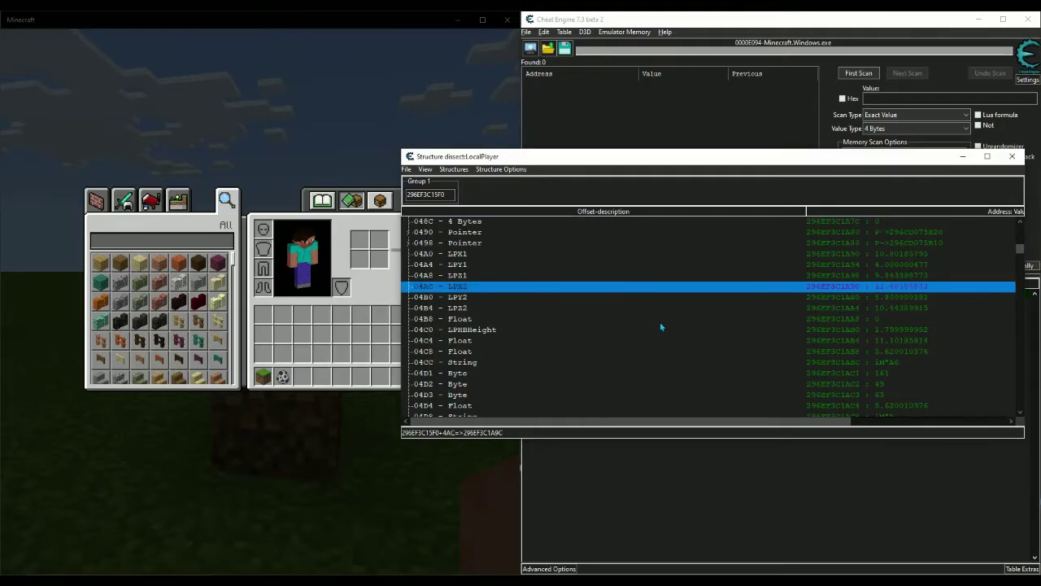
pyautogui.click(661, 320)
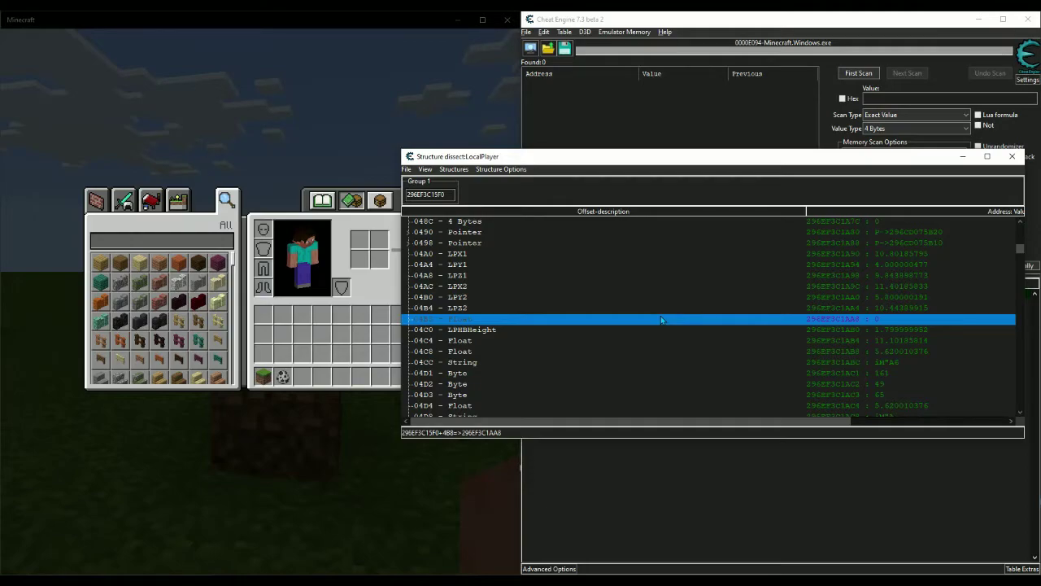
pyautogui.press('Up')
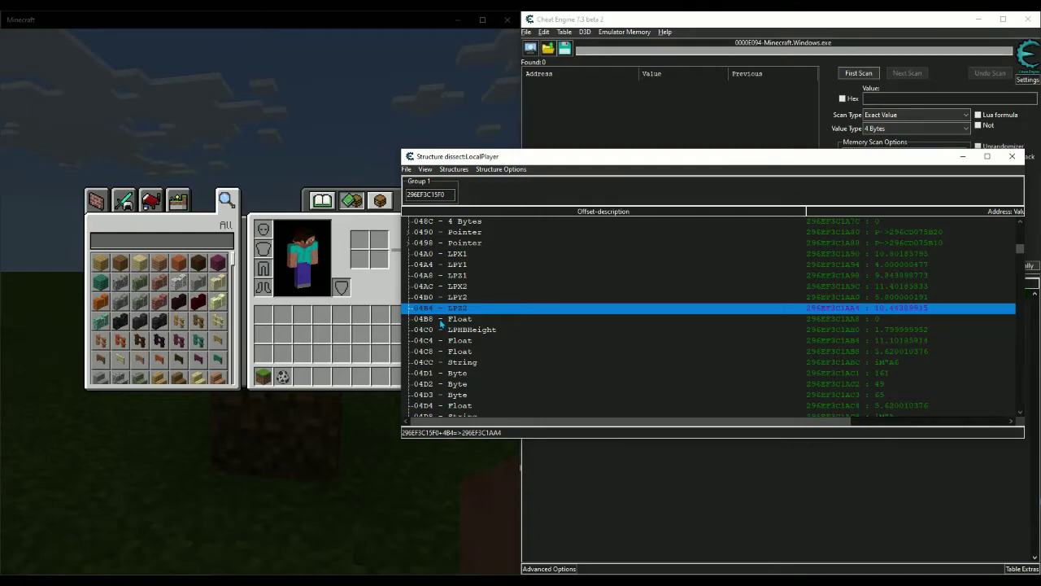
pyautogui.click(441, 321)
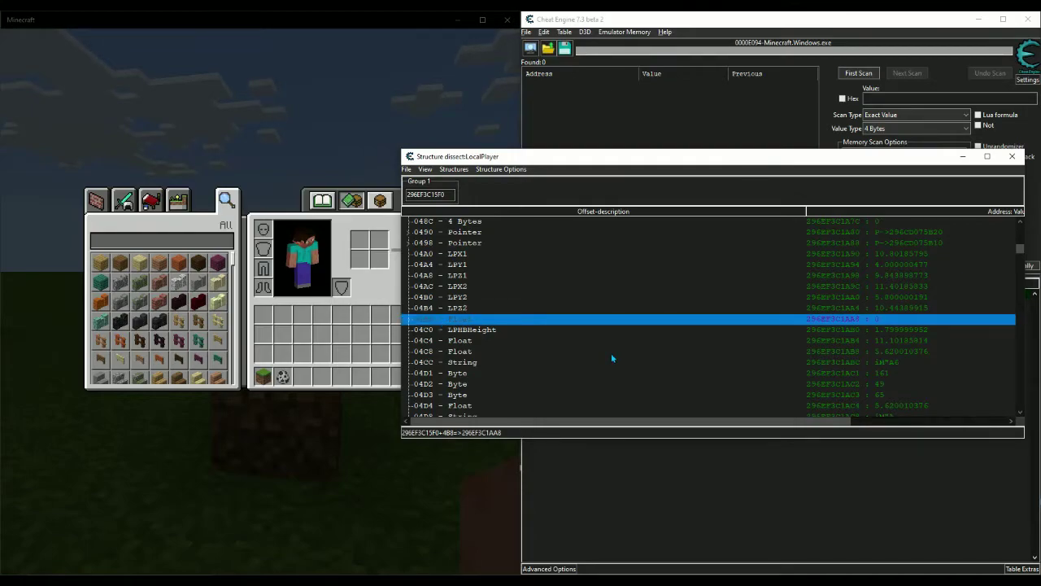
pyautogui.press('Return')
pyautogui.click(500, 242)
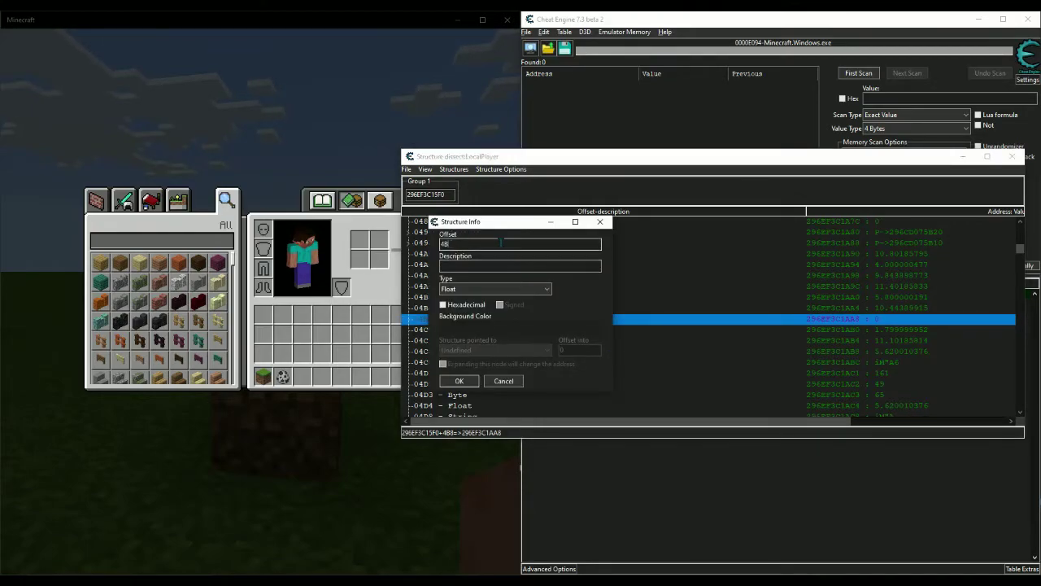
pyautogui.press('BackSpace')
pyautogui.write('C')
pyautogui.click(460, 382)
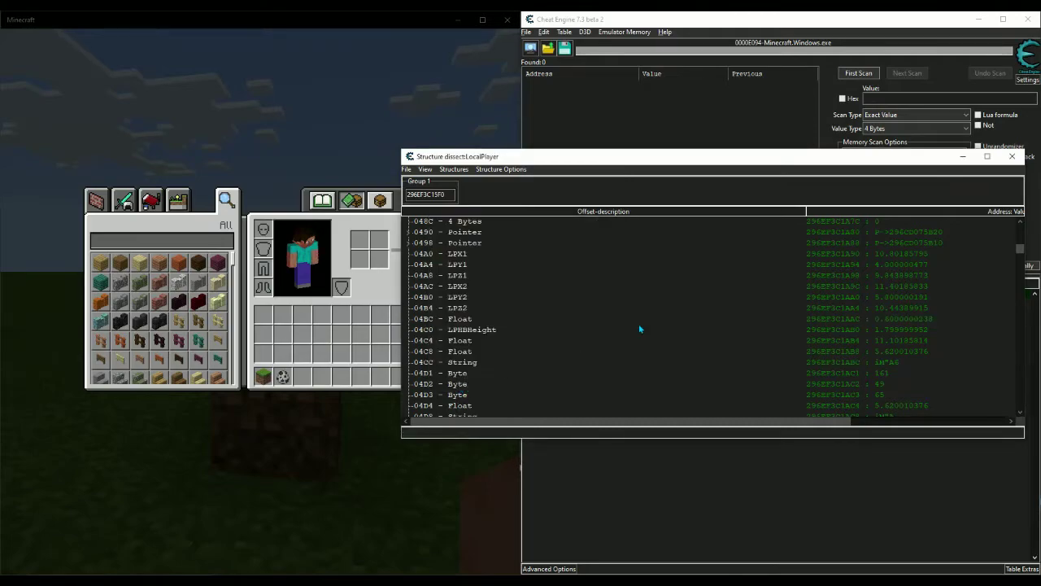
# Describe the float at offset 04BC as LPHBWidth
pyautogui.click(676, 309)
pyautogui.click(884, 323)
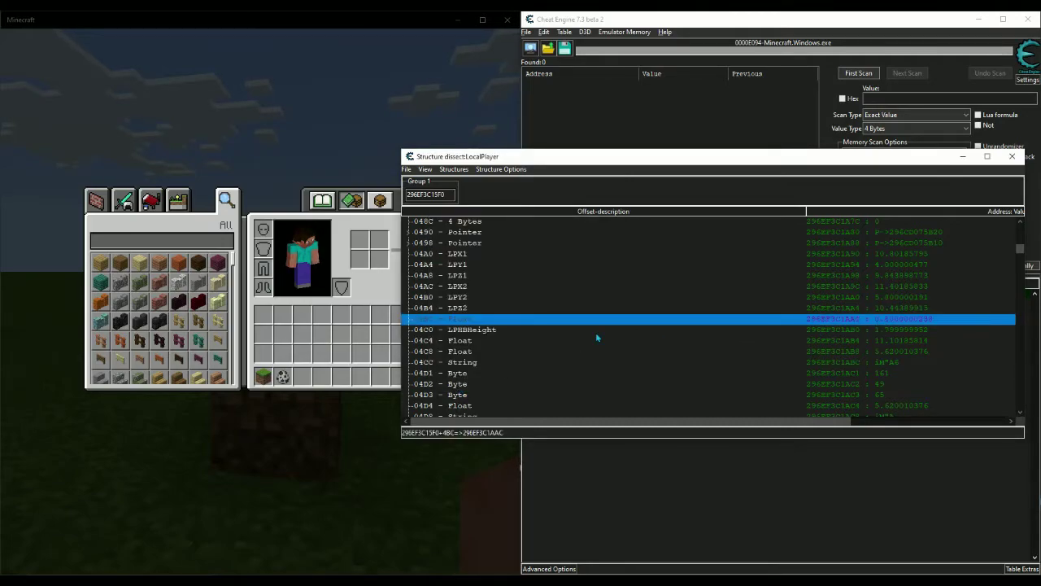
pyautogui.press('Return')
pyautogui.write('LP')
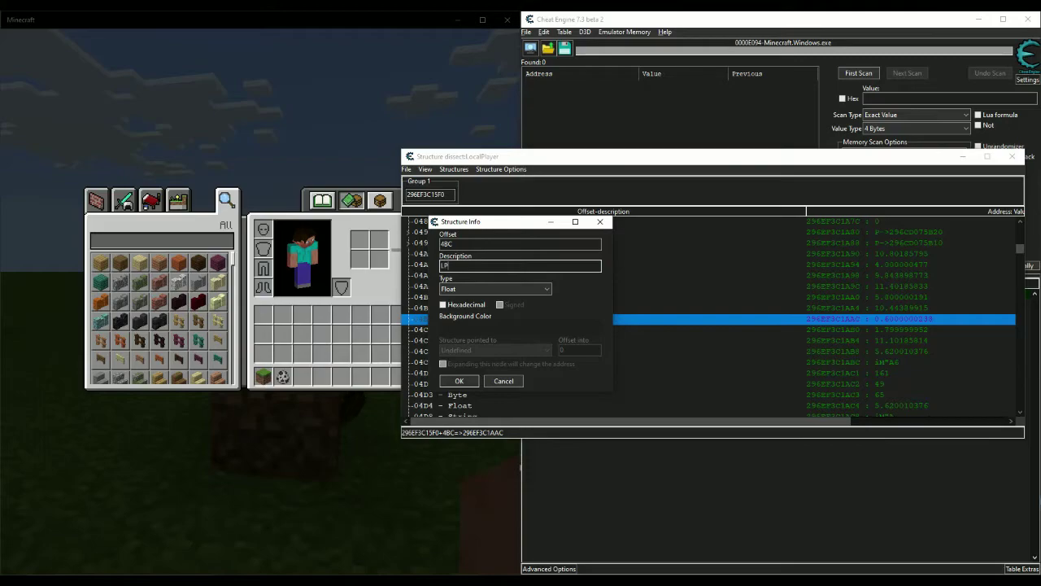
pyautogui.write('HBWidth')
pyautogui.press('Return')
pyautogui.click(596, 332)
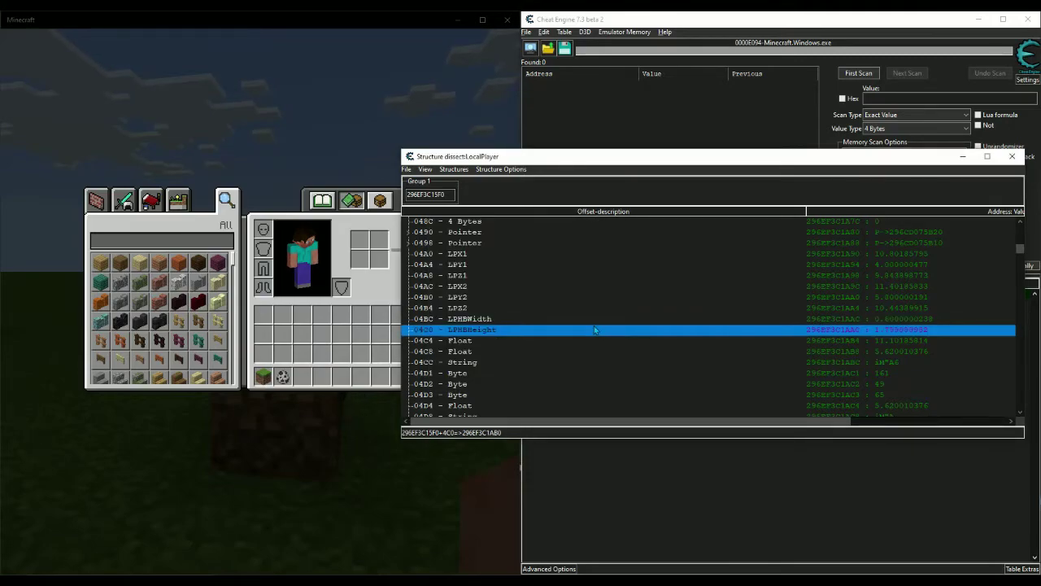
# Describe the floats at offsets 04C4 and 04C8 as LPX3 and LPY3
pyautogui.click(571, 343)
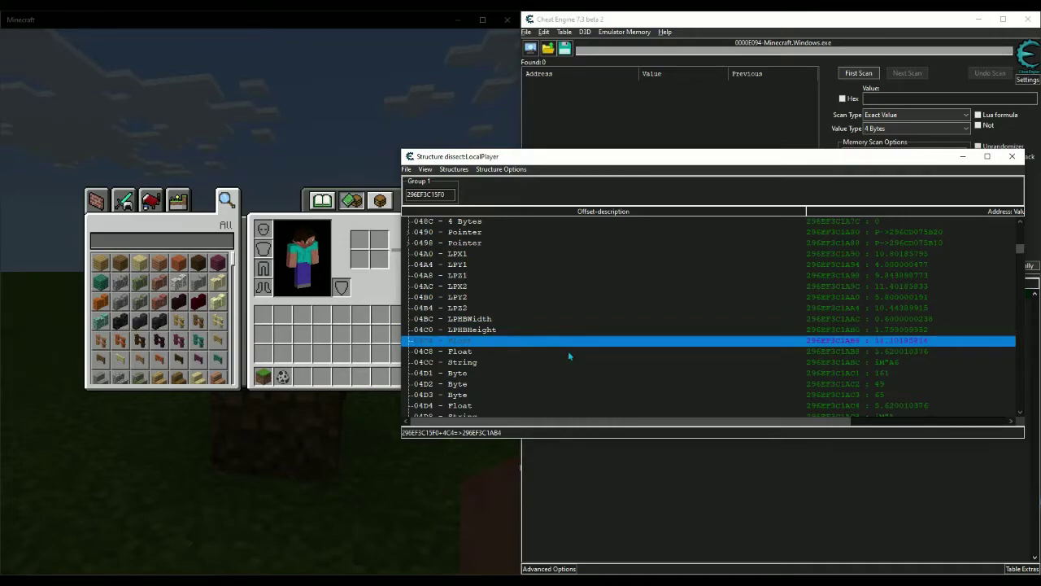
pyautogui.click(565, 362)
pyautogui.click(565, 344)
pyautogui.scroll(-1, 558, 367)
pyautogui.scroll(-2, 557, 359)
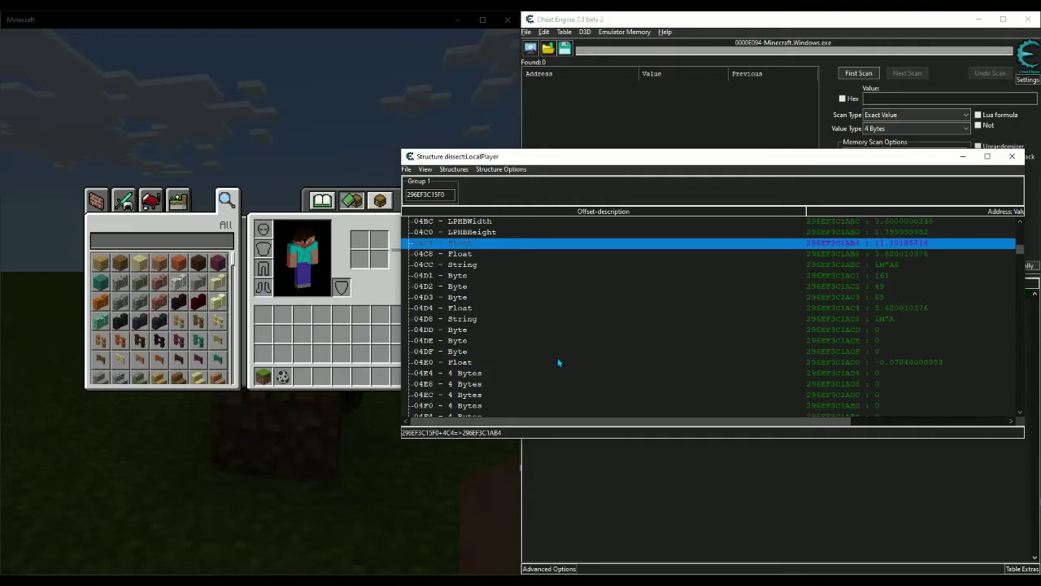
pyautogui.scroll(1, 557, 357)
pyautogui.scroll(1, 557, 359)
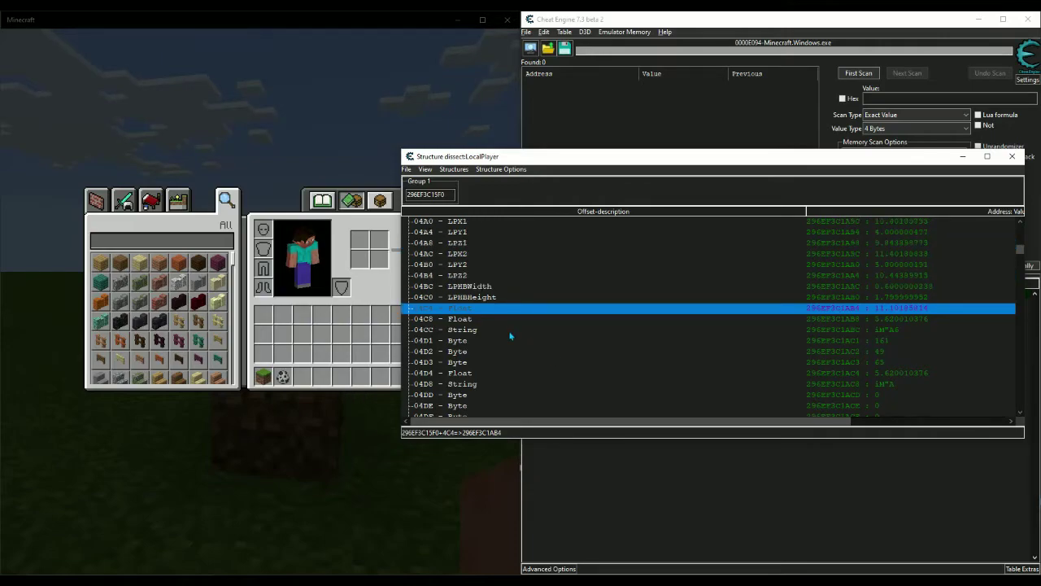
pyautogui.click(476, 317)
pyautogui.click(476, 310)
pyautogui.doubleClick(481, 312)
pyautogui.write('LPX3')
pyautogui.press('Return')
pyautogui.doubleClick(480, 321)
pyautogui.write('LPY3')
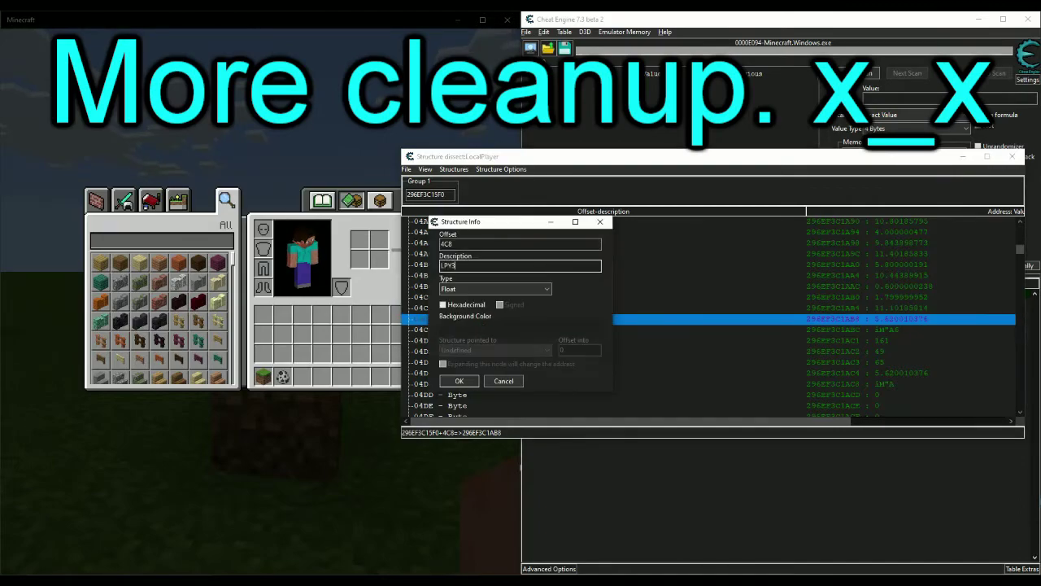
pyautogui.press('Return')
# Change the String element at offset 04CC to Float and describe it as LPZ3
pyautogui.doubleClick(480, 330)
pyautogui.click(493, 288)
pyautogui.click(485, 318)
pyautogui.press('Return')
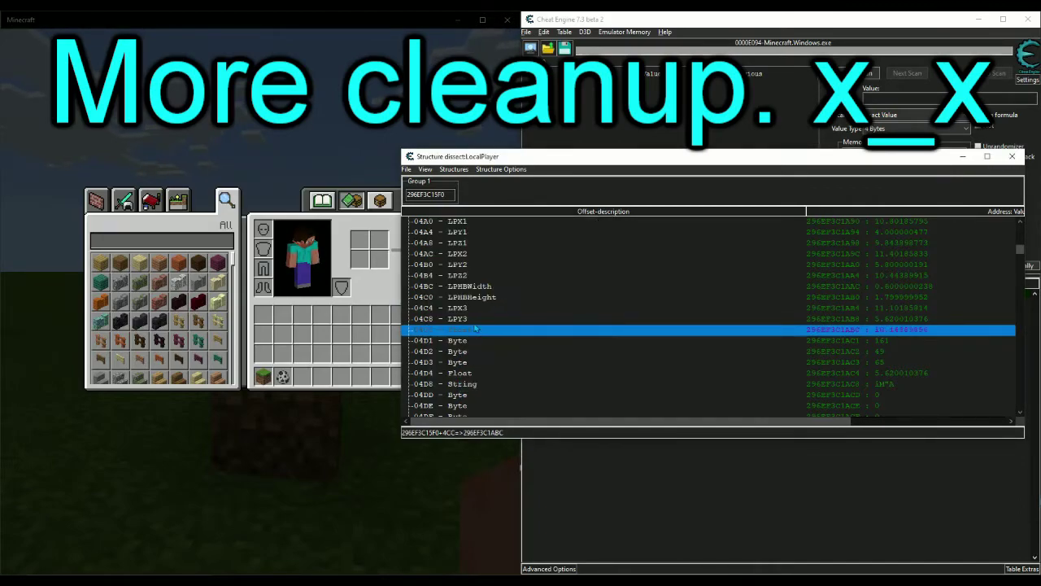
pyautogui.click(465, 319)
pyautogui.doubleClick(462, 330)
pyautogui.write('LPZ3')
pyautogui.press('Return')
# Delete the three byte elements at offsets 04D1 to 04D3 from the structure
pyautogui.click(463, 340)
pyautogui.keyDown('shift'); pyautogui.click(466, 363); pyautogui.keyUp('shift')
pyautogui.click(481, 341)
pyautogui.keyDown('shift'); pyautogui.click(479, 361); pyautogui.keyUp('shift')
pyautogui.press('Delete')
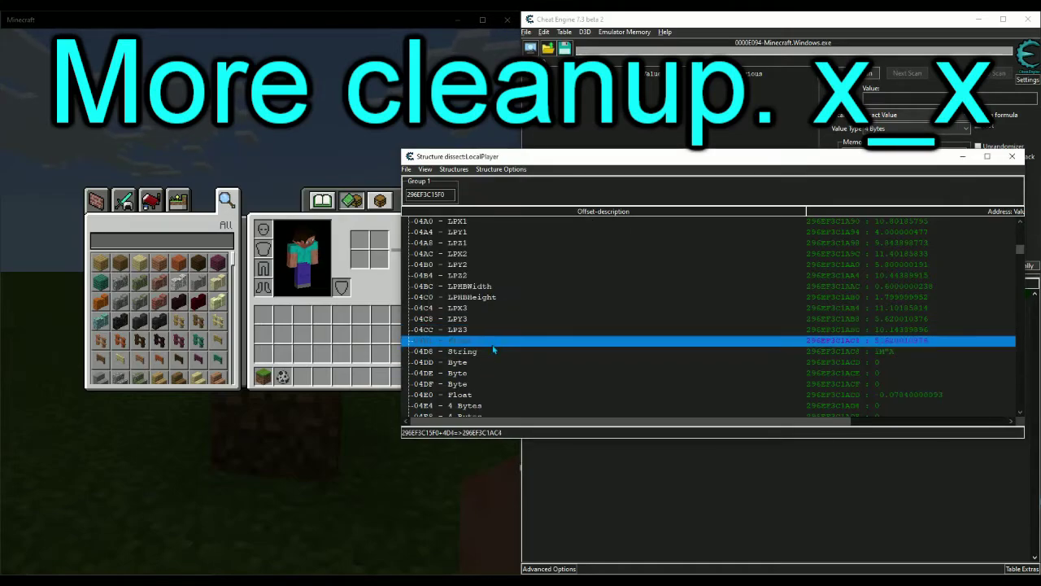
pyautogui.press('Up')
pyautogui.press('Down')
pyautogui.press('Insert')
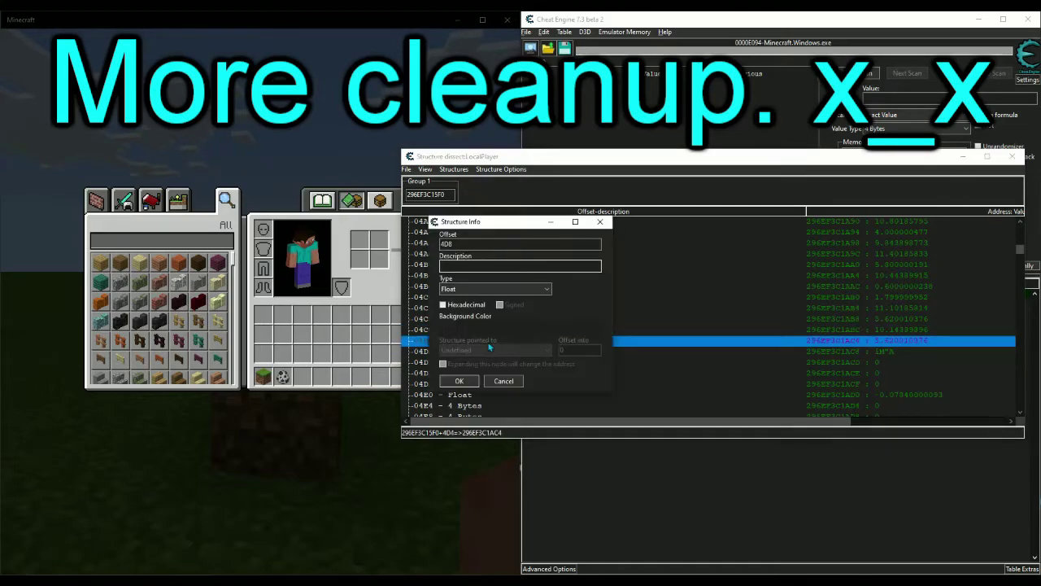
pyautogui.press('Escape')
# Add a Float element at offset 4D0 below LPZ3
pyautogui.click(482, 332)
pyautogui.click(479, 341)
pyautogui.click(481, 332)
pyautogui.press('Insert')
pyautogui.press('Return')
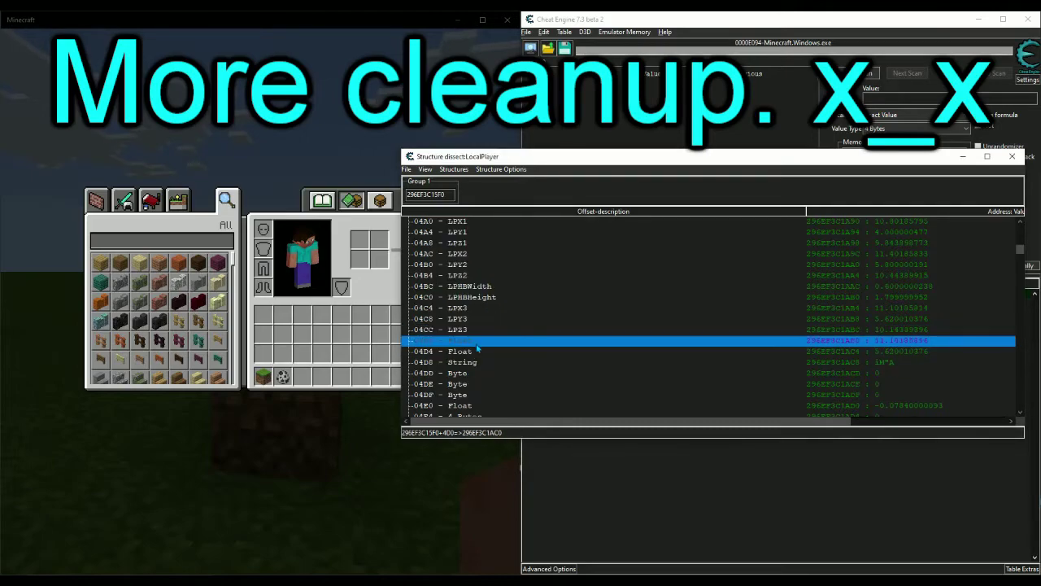
# Add a second Float element at offset 04D4 and change the String element at 04D8 to Float
pyautogui.press('Down')
pyautogui.press('Return')
pyautogui.press('Return')
pyautogui.press('Down')
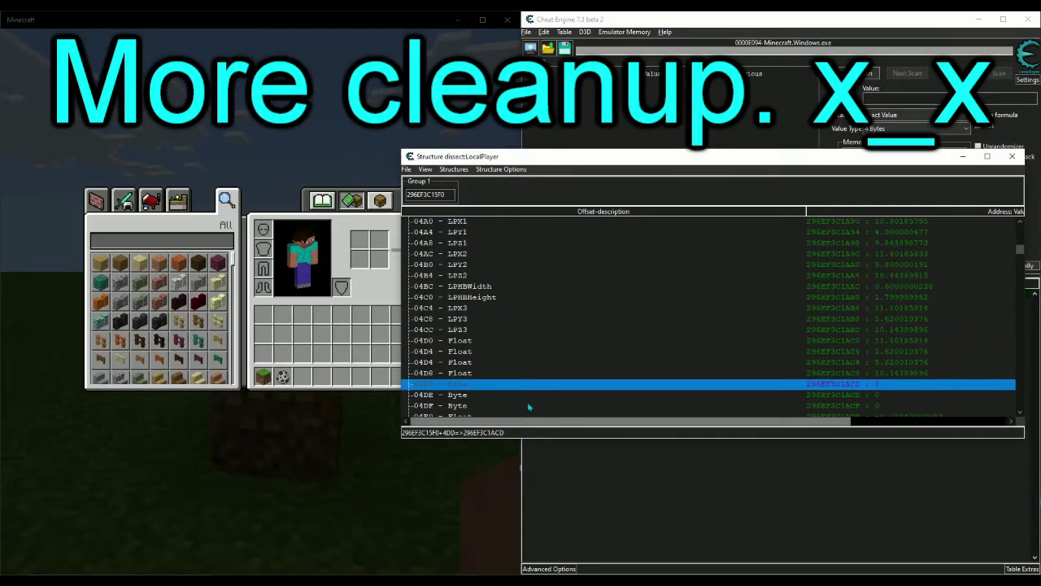
# Describe the float at offset 04D0 as LPX4 and the two floats at 04D4 as LPY4 and LPZ4
pyautogui.click(478, 342)
pyautogui.press('Return')
pyautogui.press('Return')
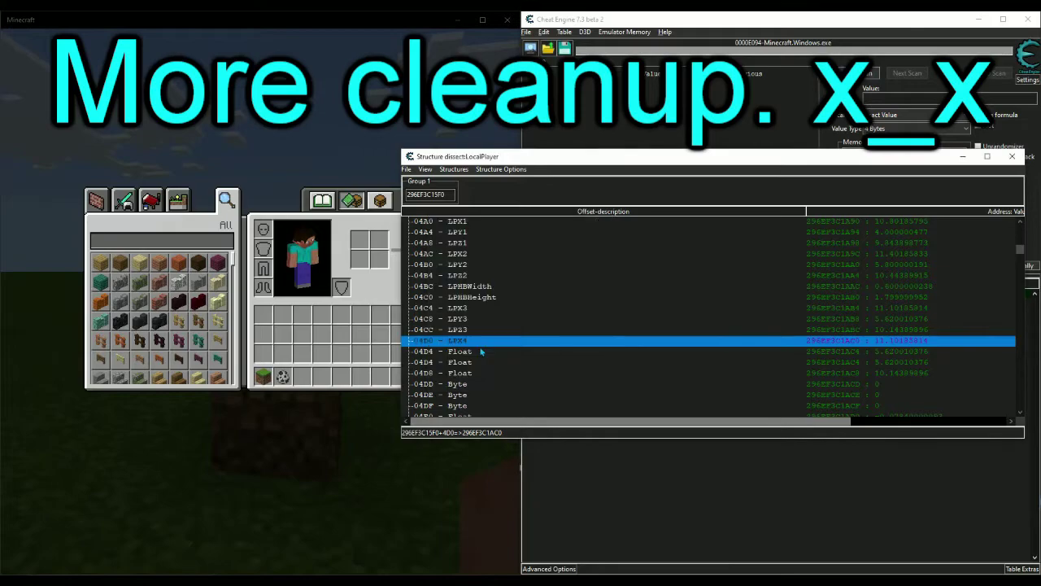
pyautogui.press('Down')
pyautogui.press('Return')
pyautogui.write('LPY4')
pyautogui.press('Return')
pyautogui.doubleClick(476, 362)
pyautogui.write('LPZ4')
pyautogui.press('Return')
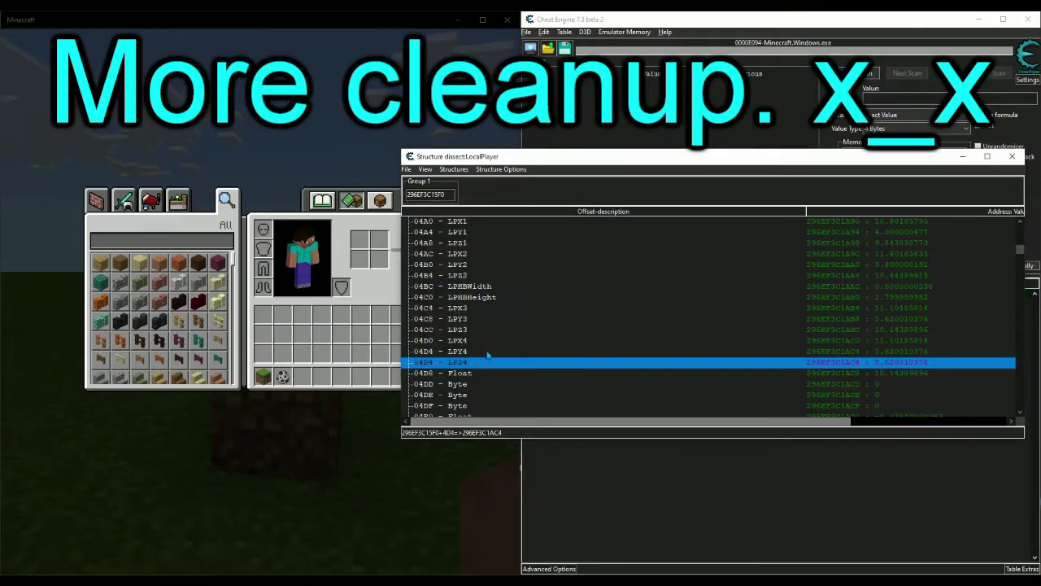
# Delete the duplicate LPZ4 element at offset 04D4 from the structure
pyautogui.click(528, 348)
pyautogui.press('Up')
pyautogui.press('Up')
pyautogui.press('Up')
pyautogui.press('Up')
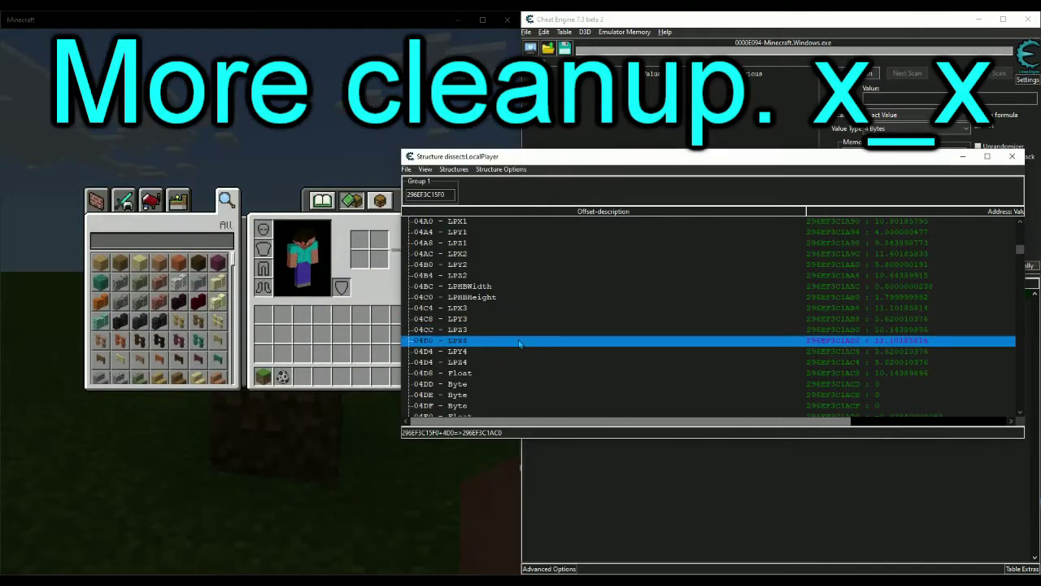
pyautogui.click(531, 363)
pyautogui.press('Delete')
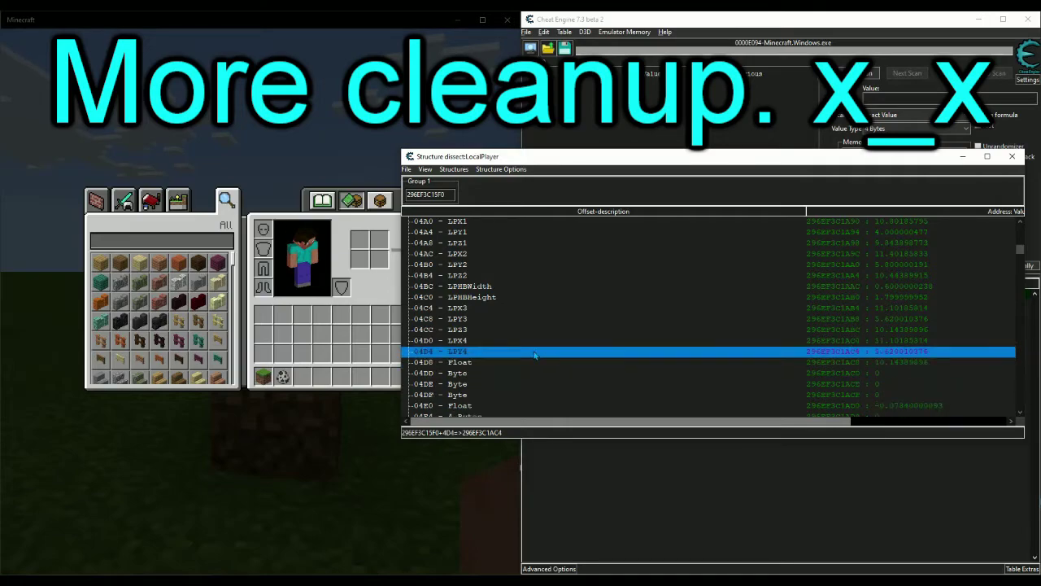
# Add an element at offset 04D8 below LPY4 with the description LPZ4
pyautogui.click(537, 332)
pyautogui.click(534, 342)
pyautogui.click(523, 352)
pyautogui.press('Insert')
pyautogui.click(502, 271)
pyautogui.write('LPZ4')
pyautogui.press('Return')
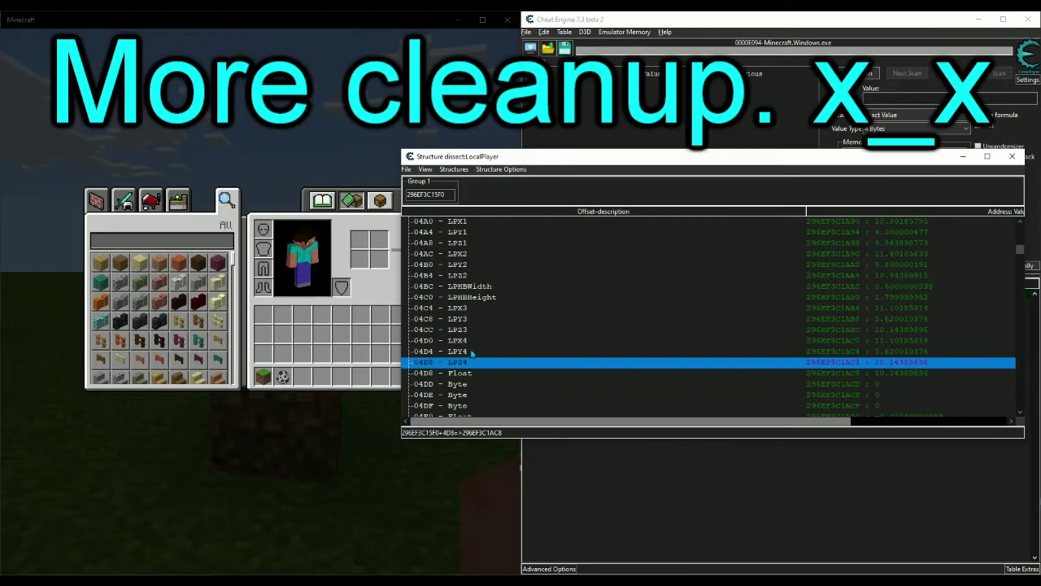
# Review the offsets and values of the coordinate elements from LPX3 through LPZ4, comparing the two XYZ groups
pyautogui.click(472, 352)
pyautogui.click(471, 363)
pyautogui.click(491, 344)
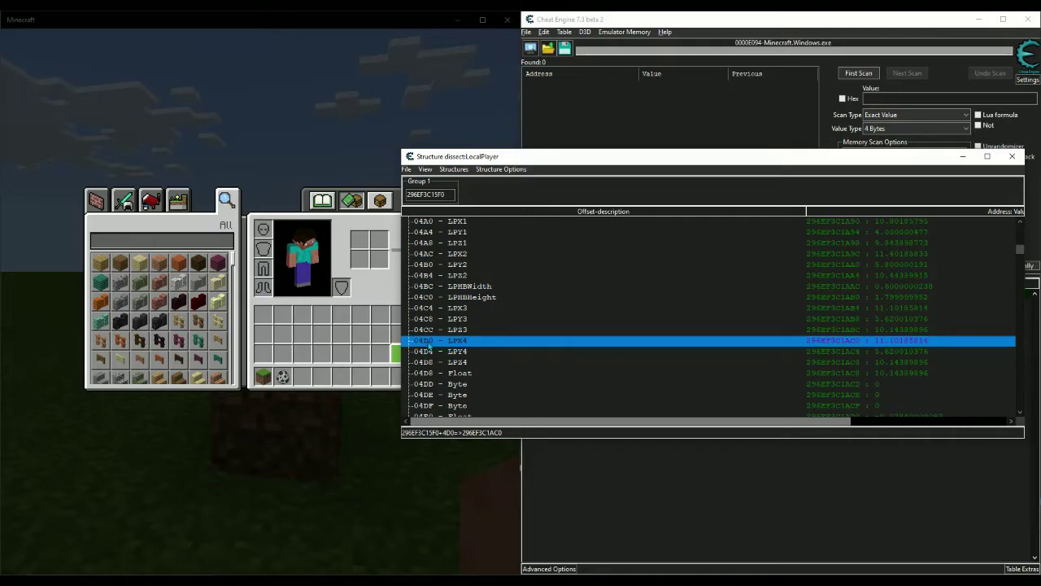
pyautogui.click(460, 351)
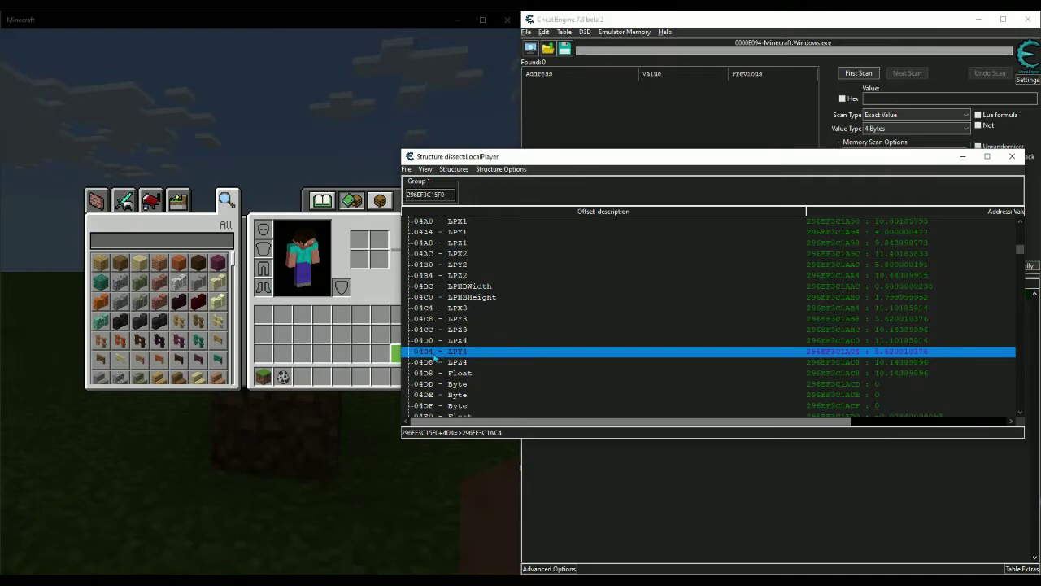
pyautogui.click(433, 363)
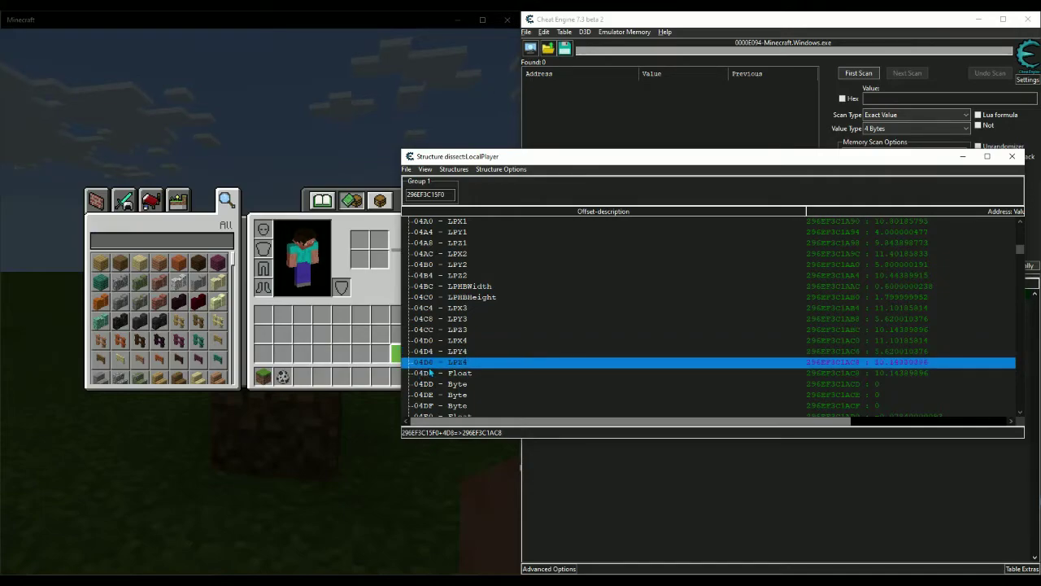
pyautogui.click(479, 307)
pyautogui.keyDown('shift'); pyautogui.click(478, 363); pyautogui.keyUp('shift')
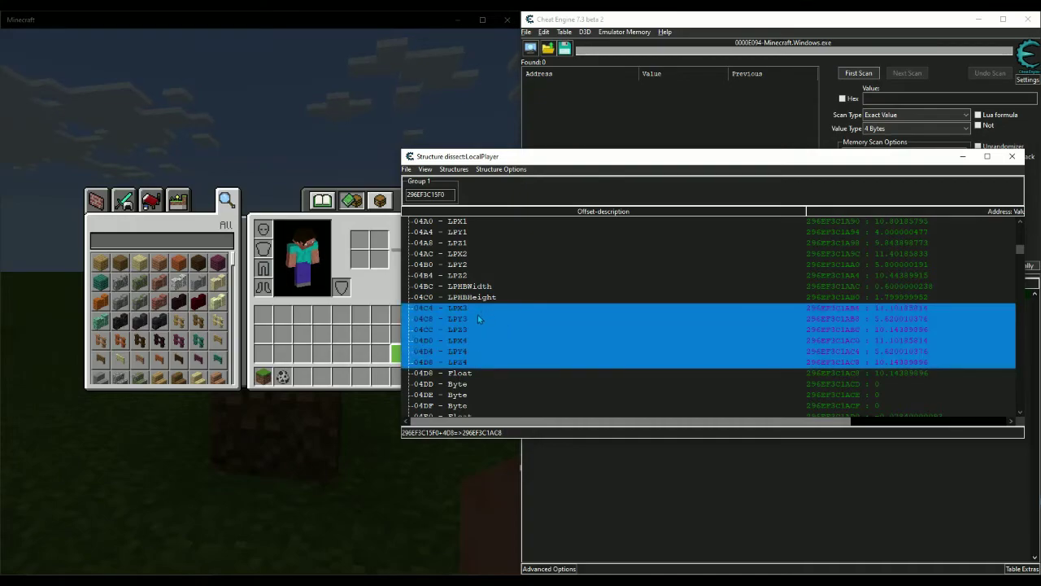
pyautogui.click(478, 312)
pyautogui.keyDown('shift'); pyautogui.click(474, 330); pyautogui.keyUp('shift')
pyautogui.click(472, 341)
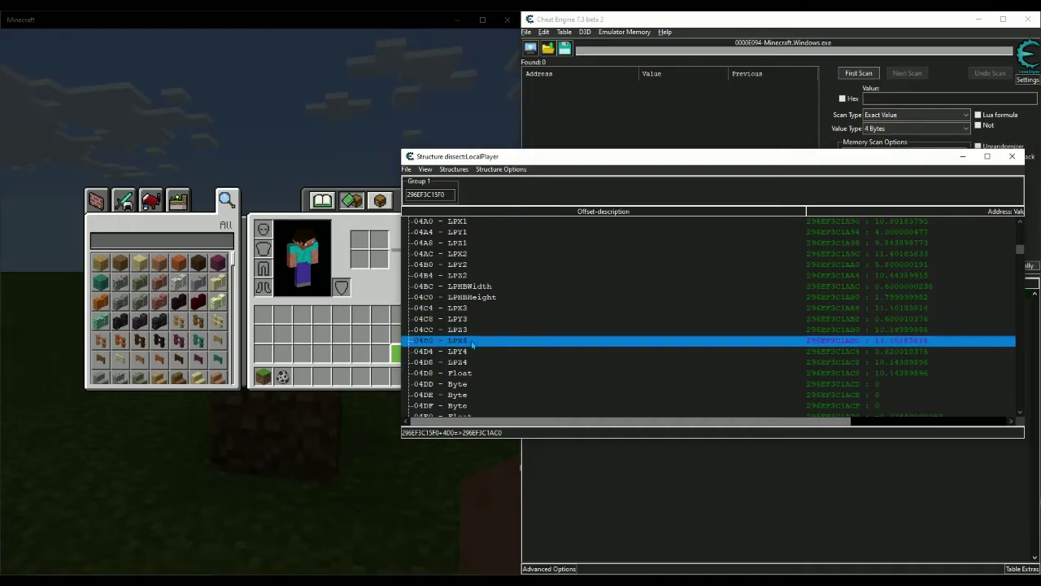
pyautogui.keyDown('shift'); pyautogui.click(470, 363); pyautogui.keyUp('shift')
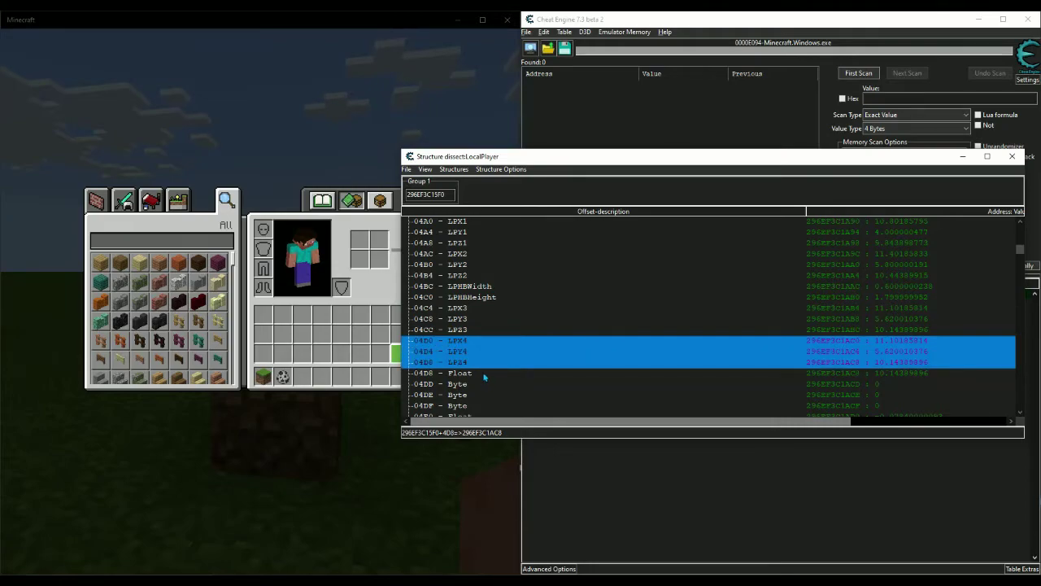
# Delete the leftover Float element at offset 04D8 and the three Byte elements at 04DD to 04DF
pyautogui.click(486, 375)
pyautogui.press('Delete')
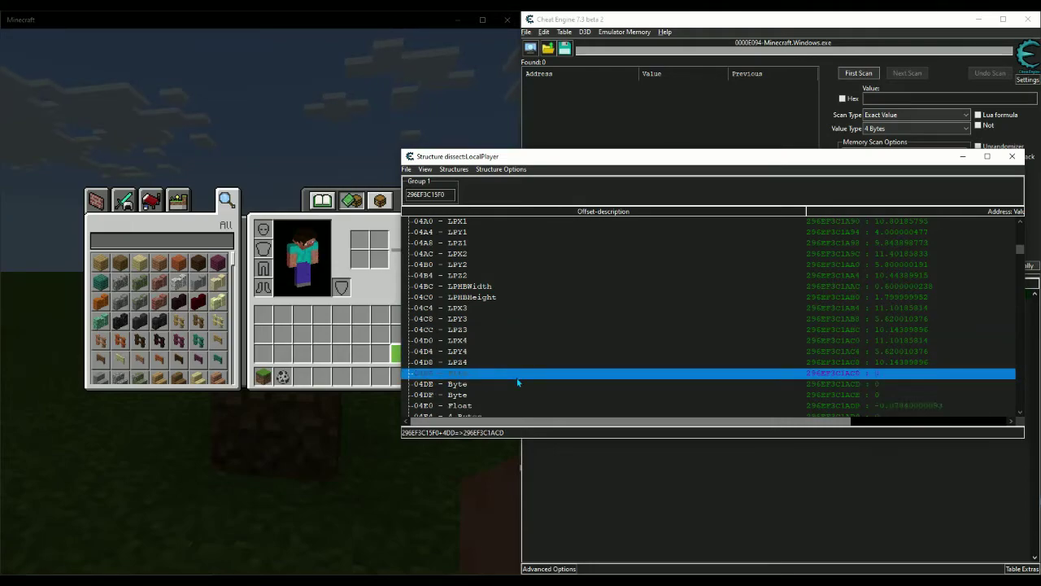
pyautogui.click(529, 365)
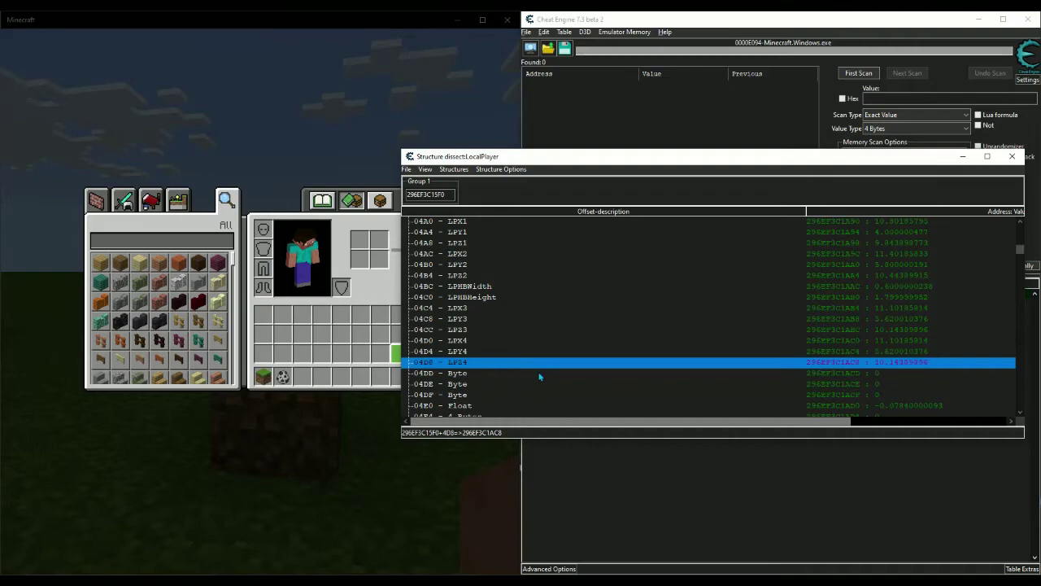
pyautogui.scroll(-1, 539, 375)
pyautogui.click(490, 342)
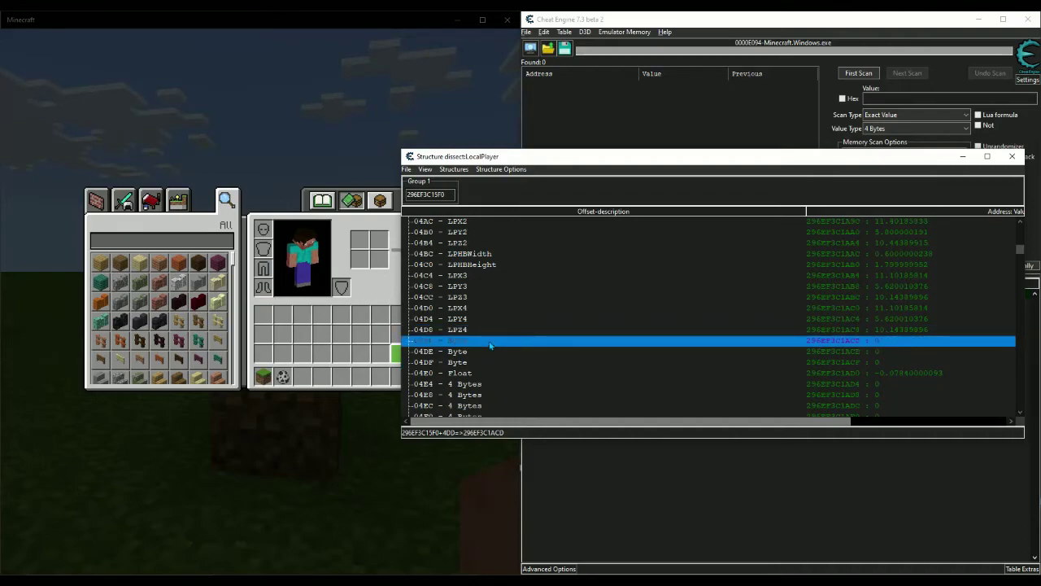
pyautogui.press('Delete')
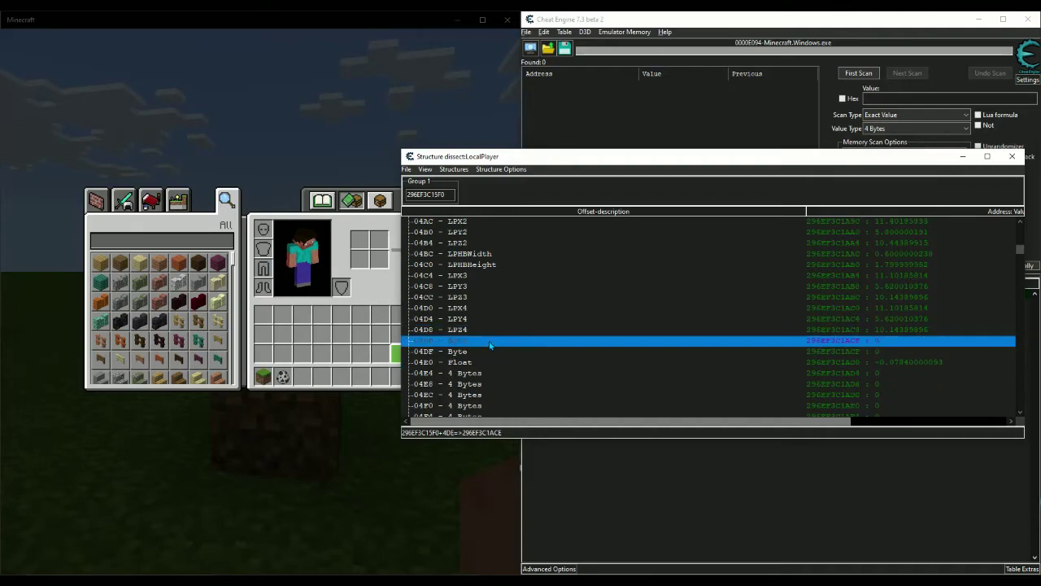
pyautogui.press('Delete')
pyautogui.press('Delete')
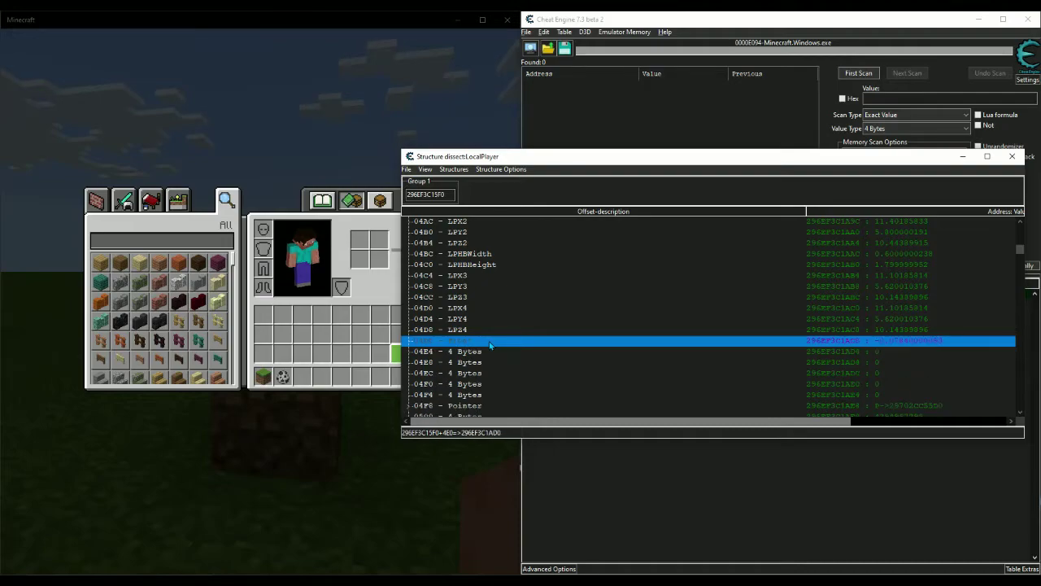
# Add a Float element at offset 4DC below LPZ4, leaving its description empty
pyautogui.click(899, 330)
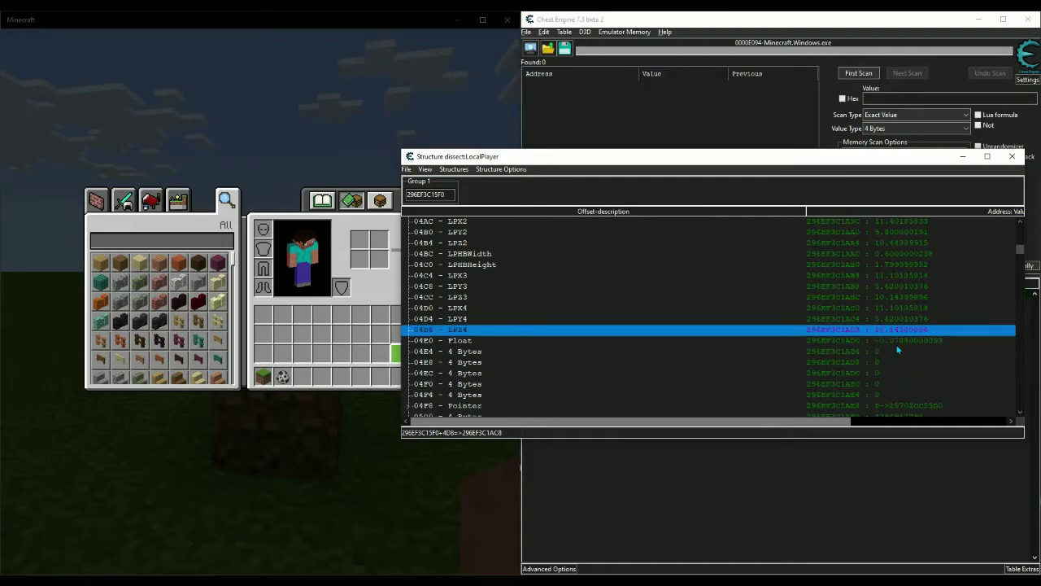
pyautogui.click(475, 323)
pyautogui.click(476, 330)
pyautogui.press('Insert')
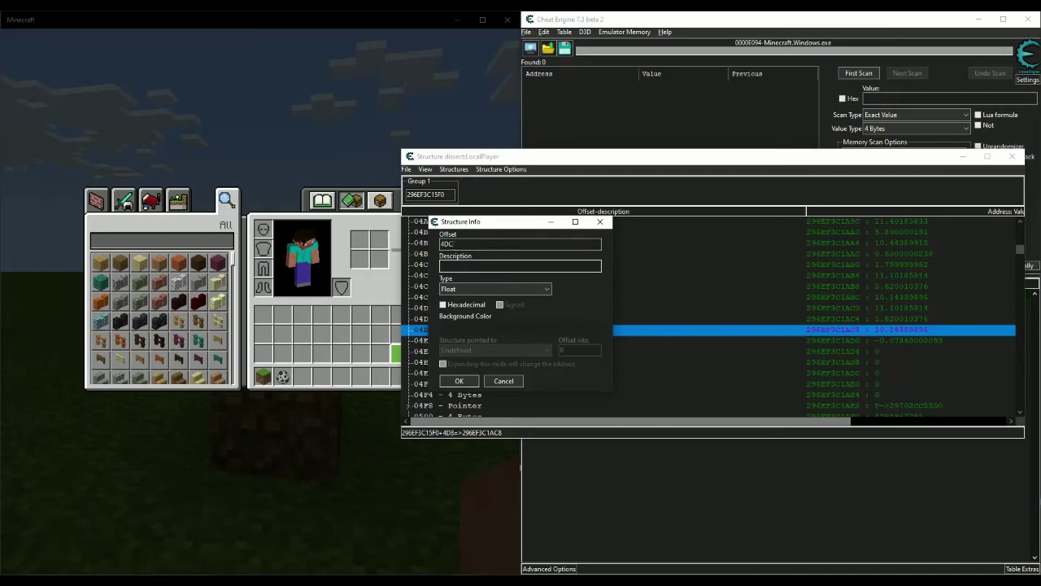
pyautogui.click(461, 266)
pyautogui.click(461, 380)
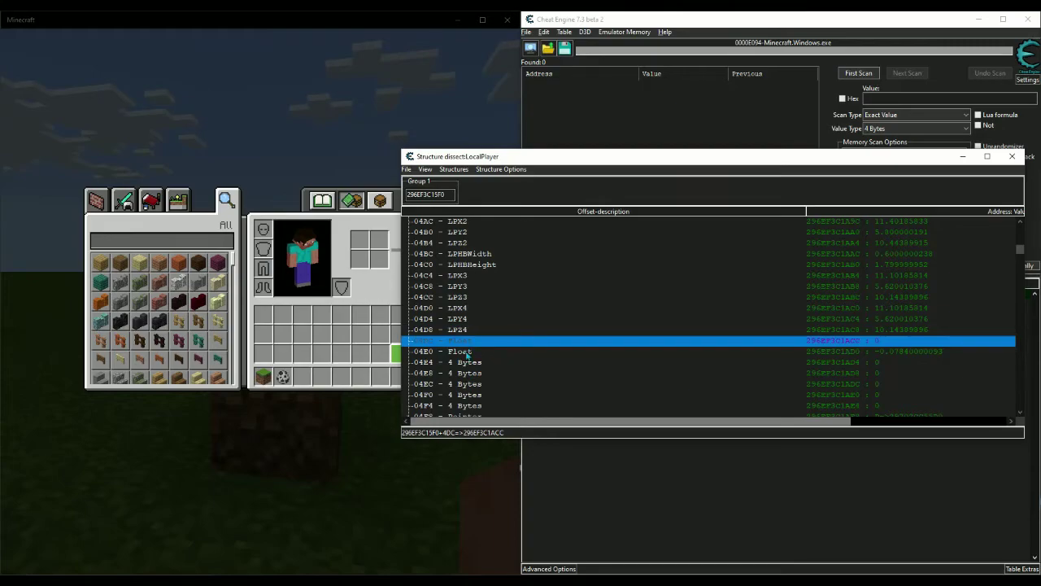
# Add a Float element at offset 4E4 below the Float at 04E0
pyautogui.click(466, 354)
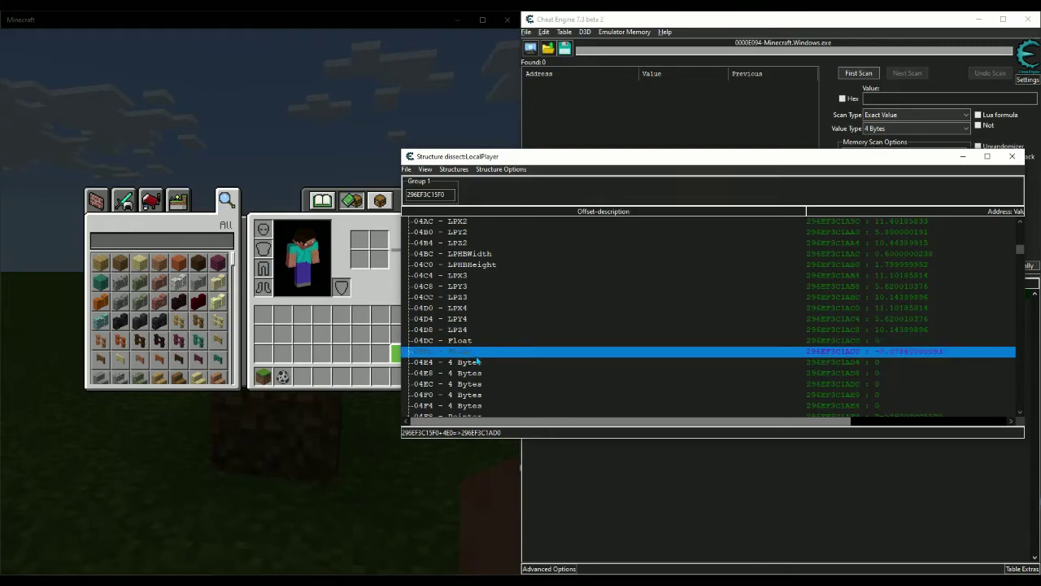
pyautogui.click(486, 341)
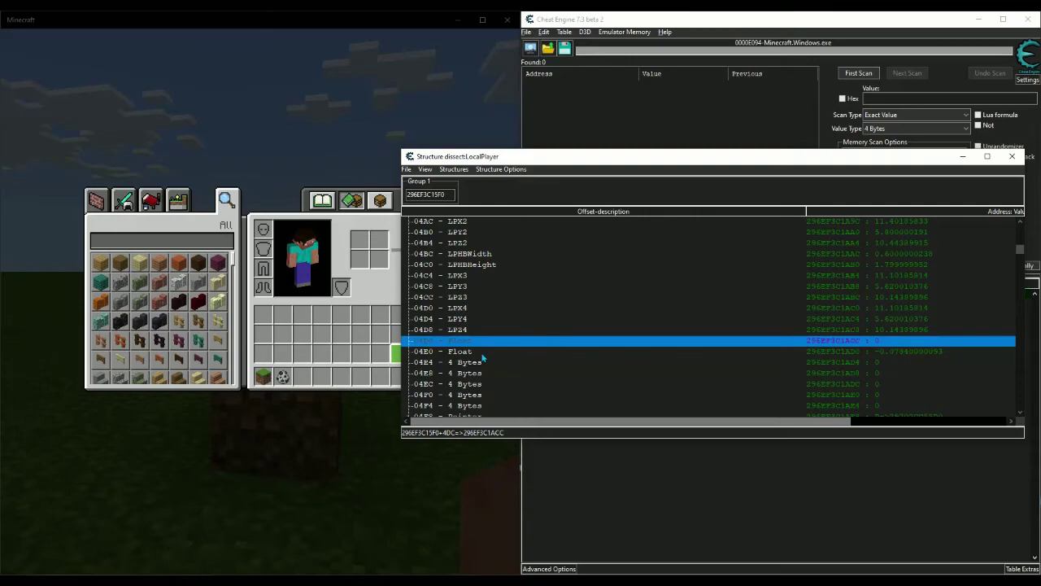
pyautogui.click(483, 355)
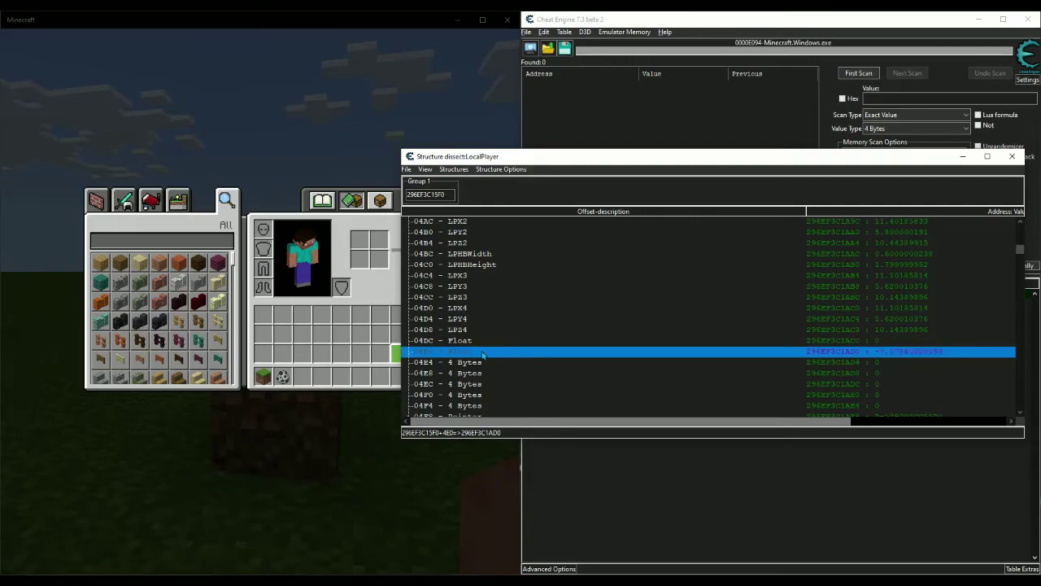
pyautogui.press('Insert')
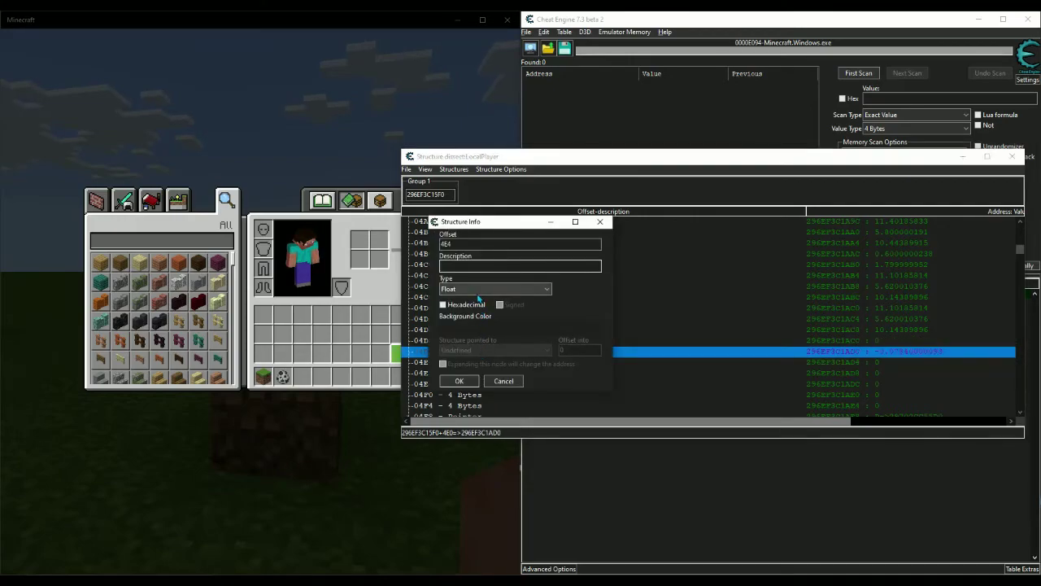
pyautogui.click(459, 381)
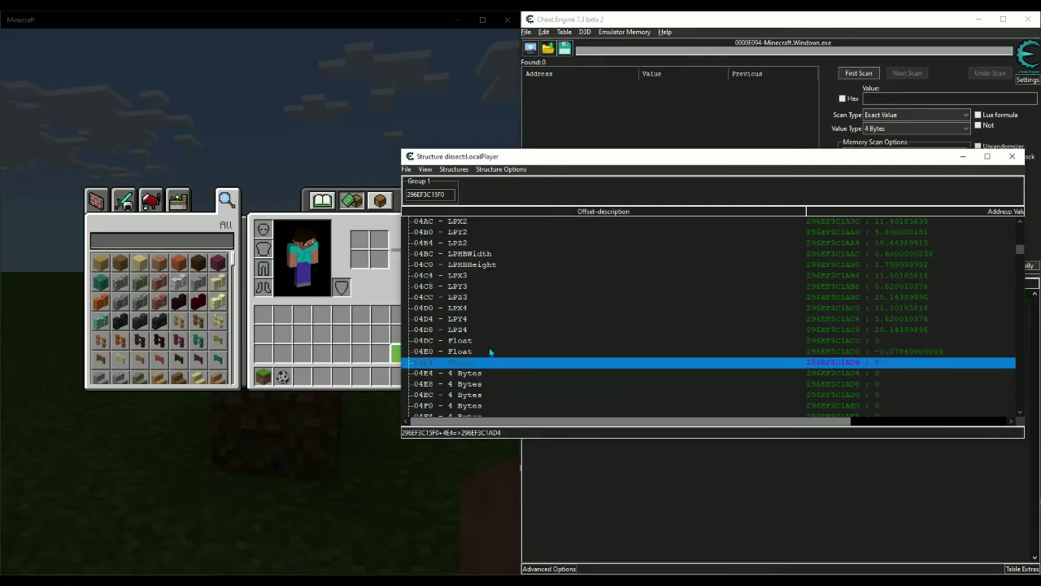
# Describe the Float element at offset 04DC as LPXVel
pyautogui.press('Up')
pyautogui.press('Up')
pyautogui.press('Down')
pyautogui.press('Down')
pyautogui.click(494, 343)
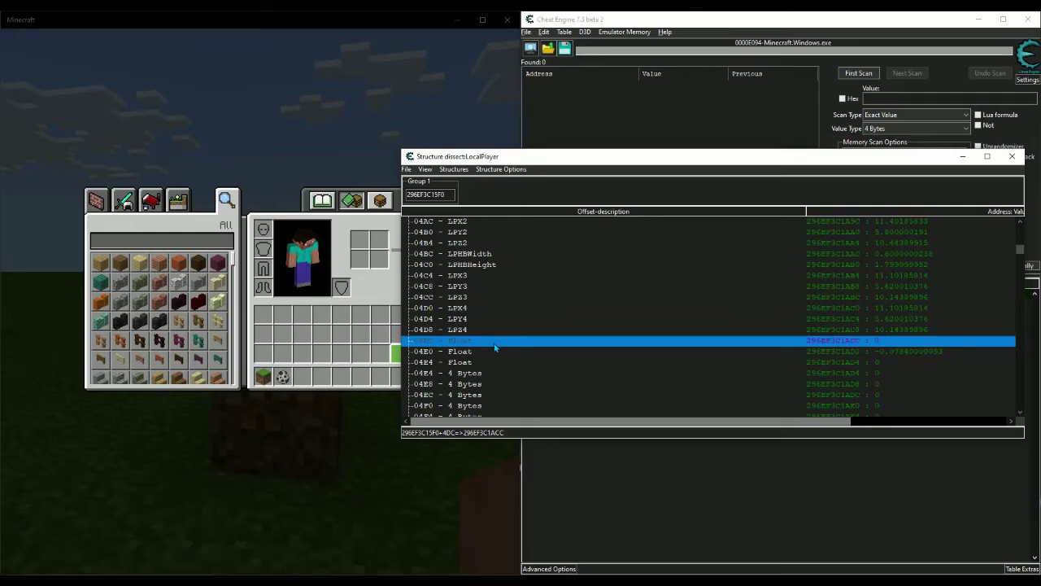
pyautogui.doubleClick(494, 345)
pyautogui.write('LP')
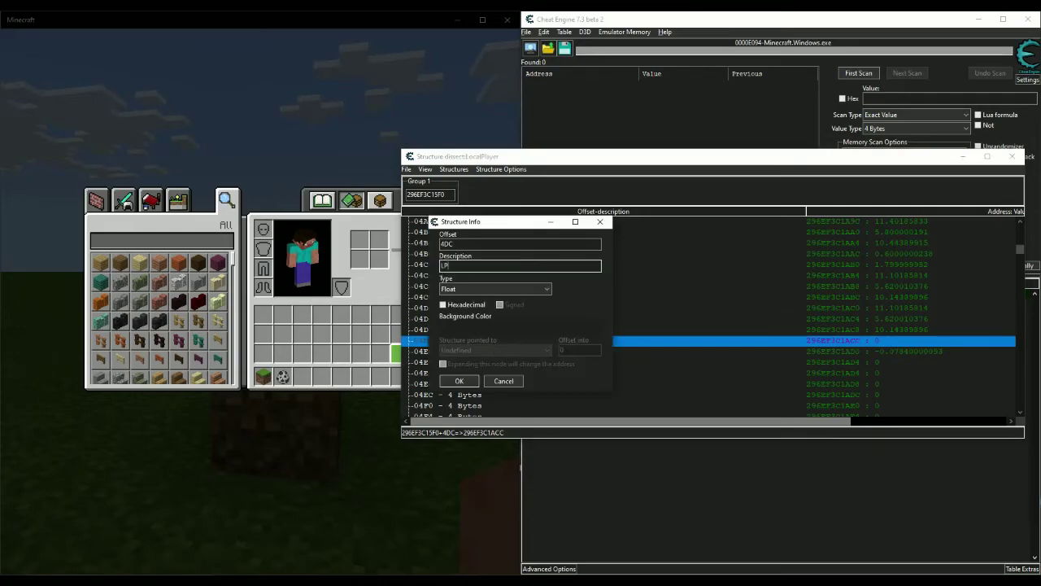
pyautogui.write('XVel')
pyautogui.press('Return')
# Describe the Float elements at offsets 04E0 and 04E4 as LPYVel and LPZVel
pyautogui.doubleClick(489, 351)
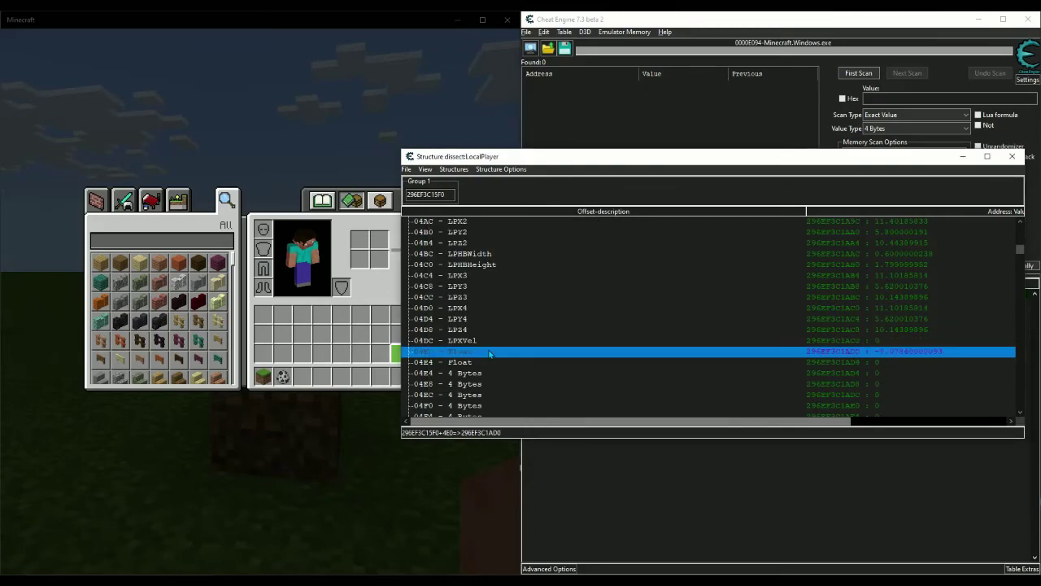
pyautogui.write('LPY')
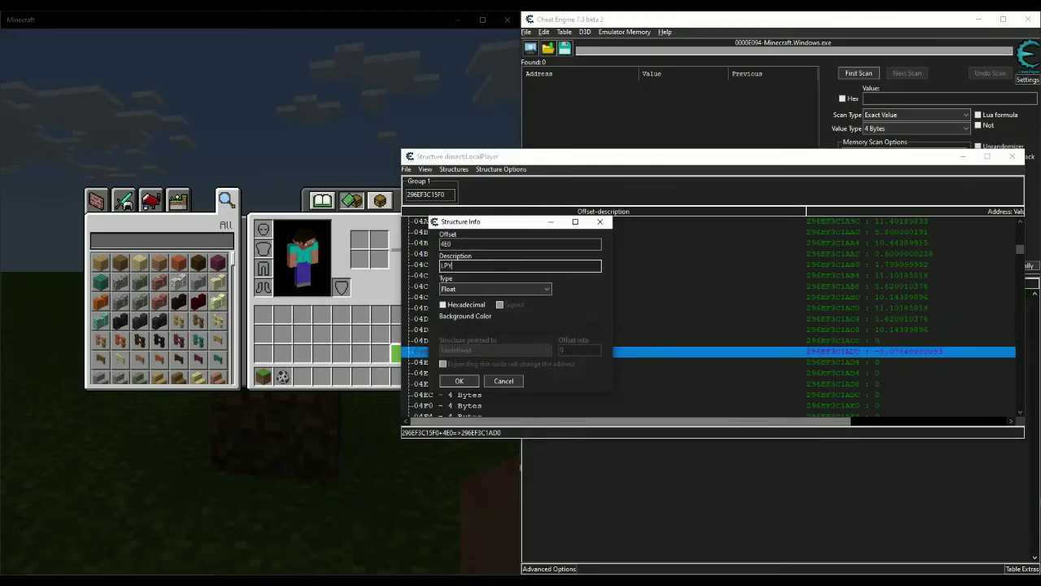
pyautogui.write('Vel')
pyautogui.press('Return')
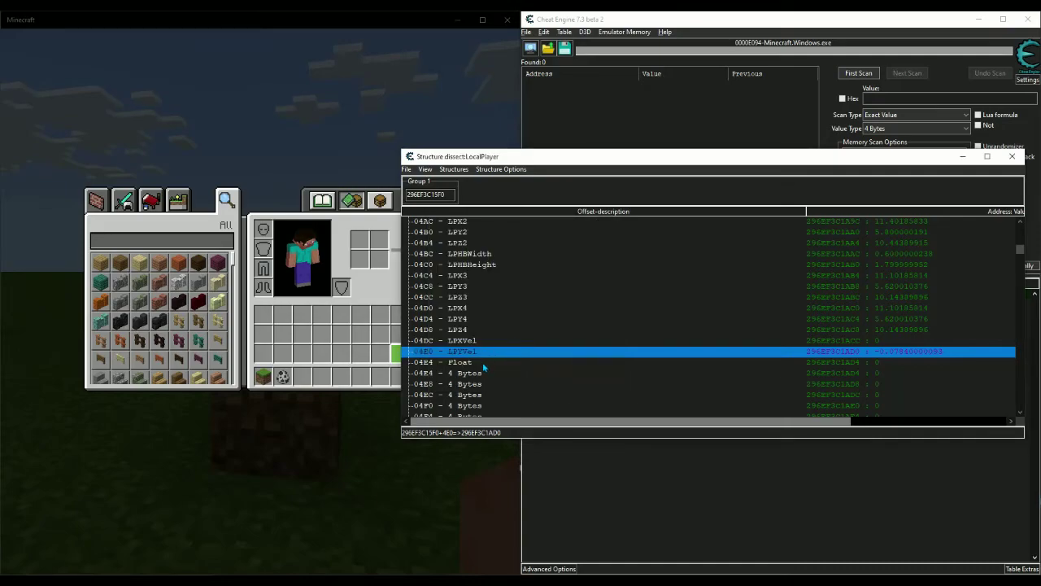
pyautogui.doubleClick(483, 362)
pyautogui.write('LPZ')
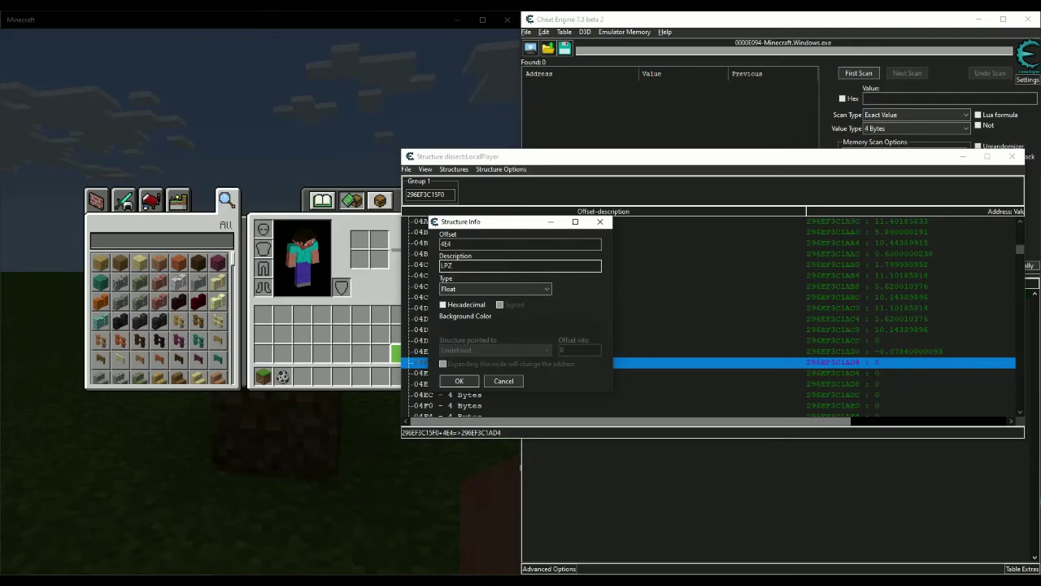
pyautogui.write('Vel')
pyautogui.press('Return')
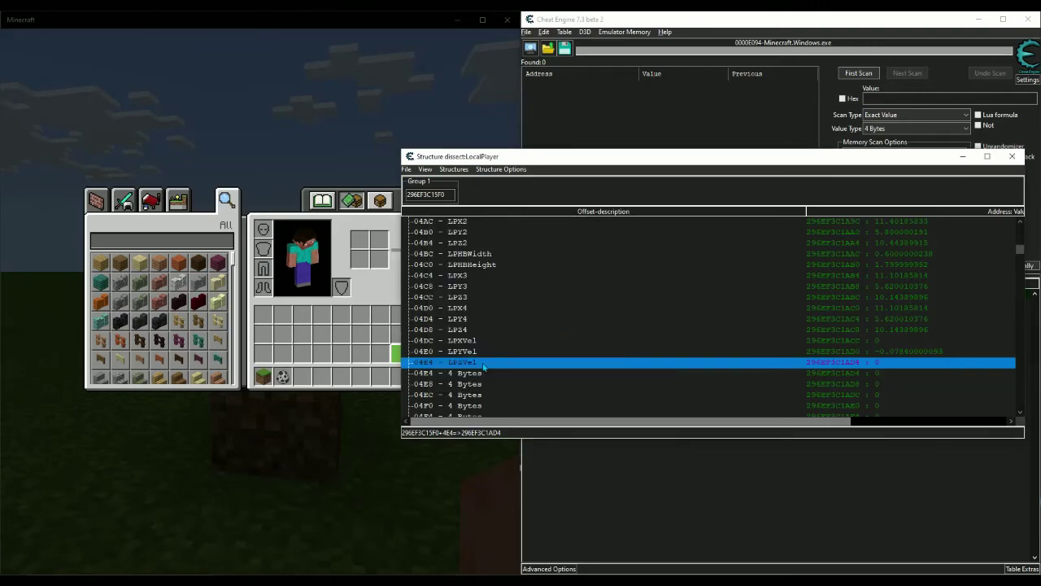
# Review the labelled position, hitbox and velocity elements from LPX1 at offset 04A0 through the velocity fields
pyautogui.click(516, 330)
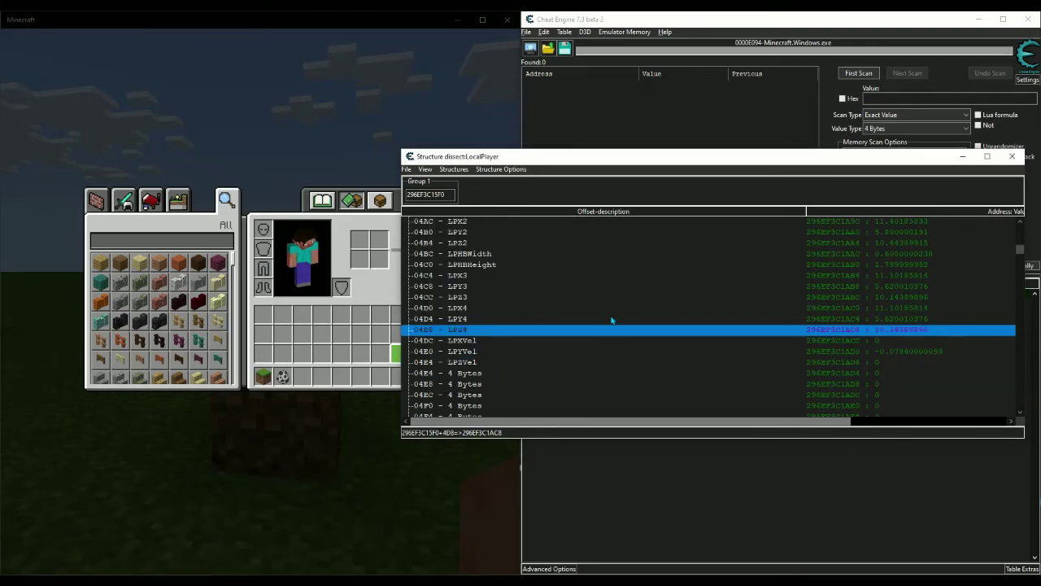
pyautogui.scroll(4, 576, 316)
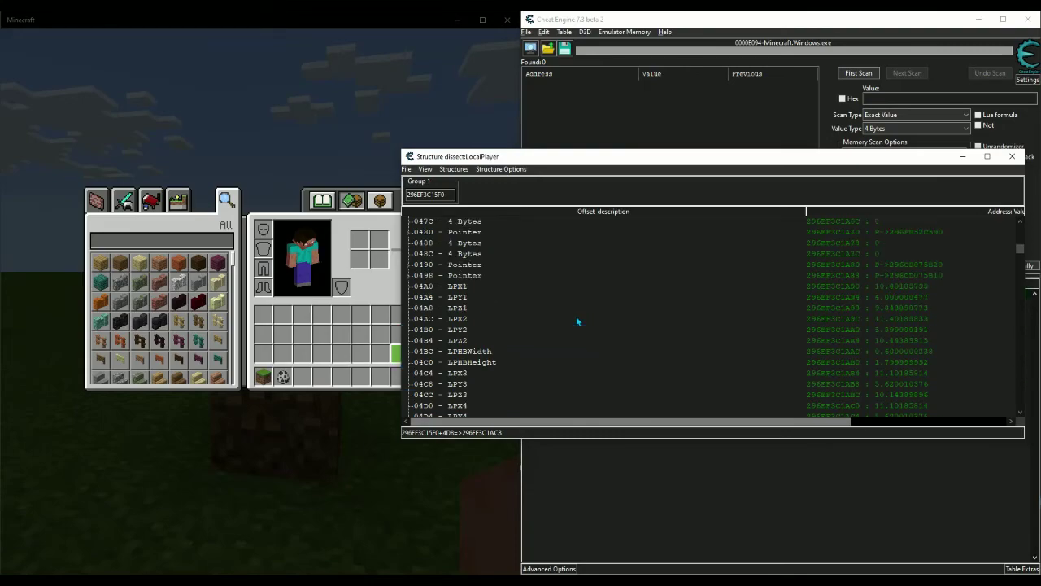
pyautogui.click(540, 286)
pyautogui.scroll(-1, 538, 317)
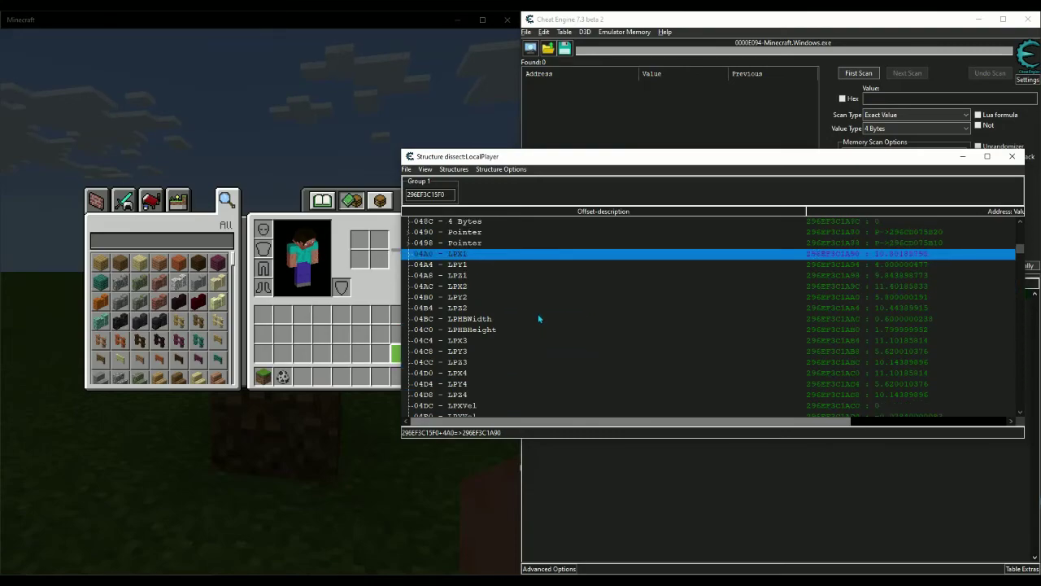
pyautogui.scroll(-1, 538, 317)
pyautogui.click(492, 287)
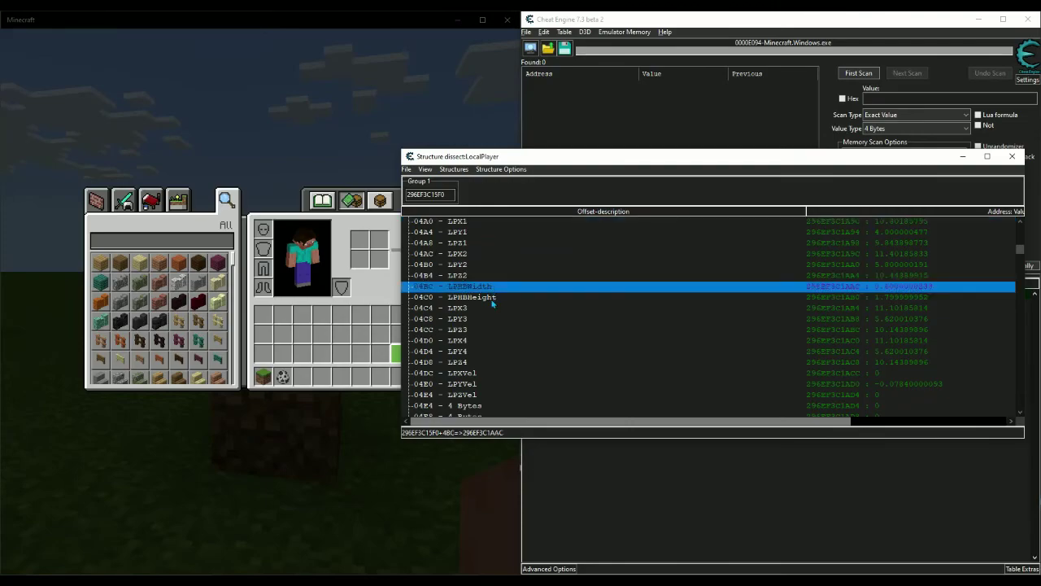
pyautogui.click(492, 299)
pyautogui.scroll(-1, 487, 341)
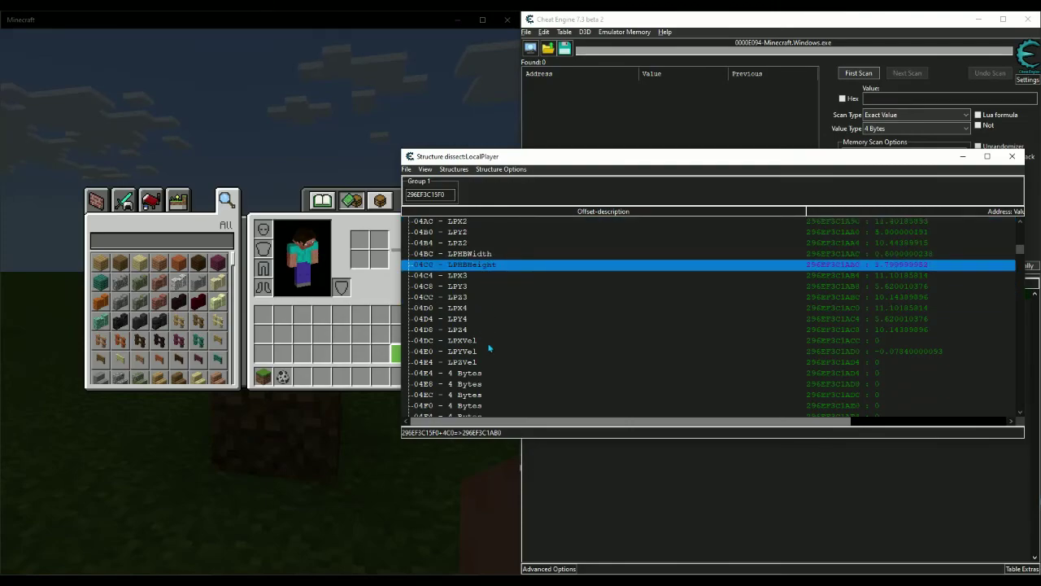
pyautogui.click(490, 342)
pyautogui.click(491, 352)
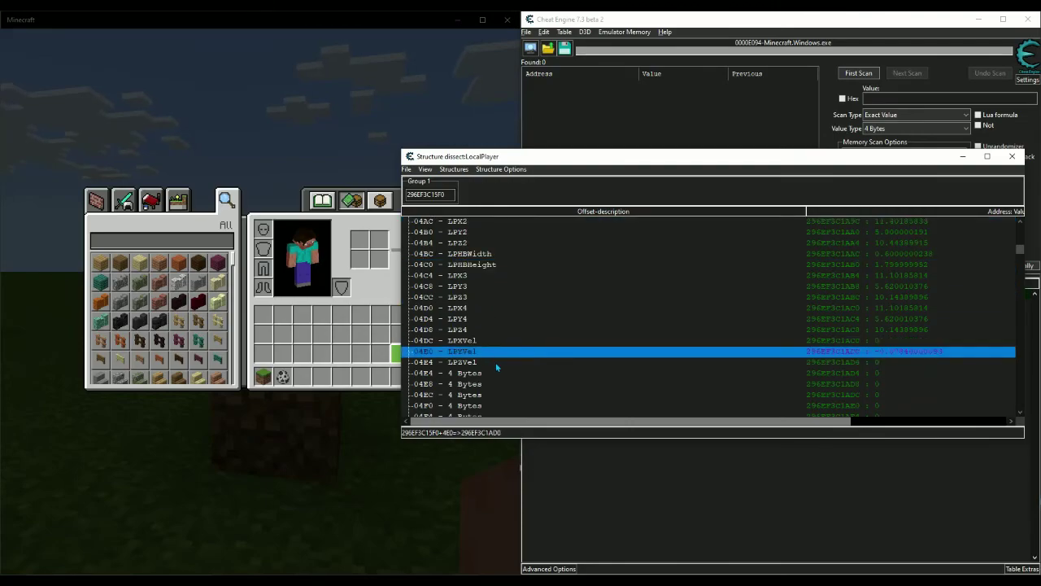
# Toggle the Minecraft inventory to check the player's starting position, and set the LPYVel value at offset 04E0 to 1 in Cheat Engine
pyautogui.click(379, 340)
pyautogui.press('e')
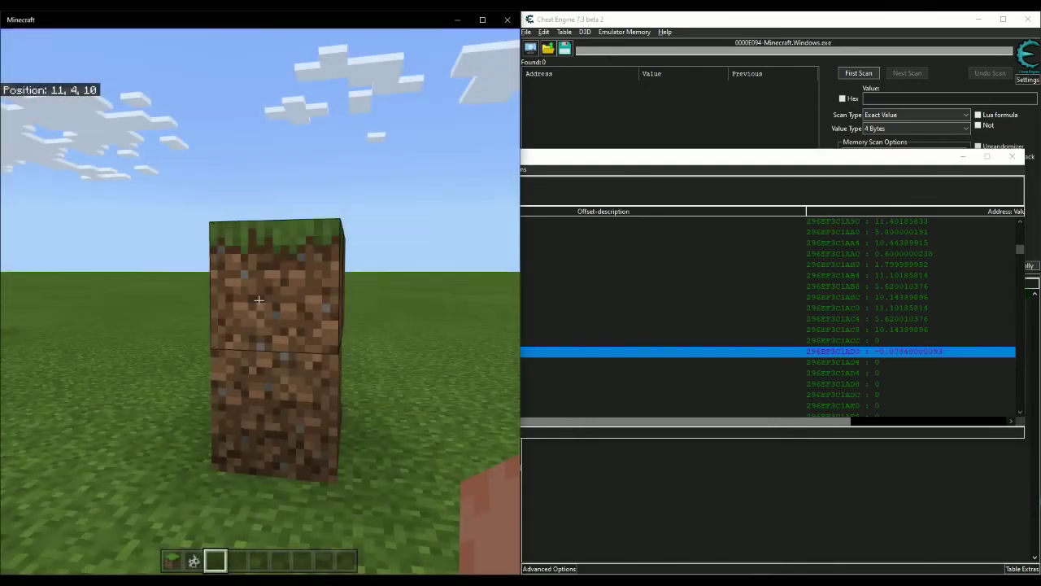
pyautogui.press('e')
pyautogui.click(680, 352)
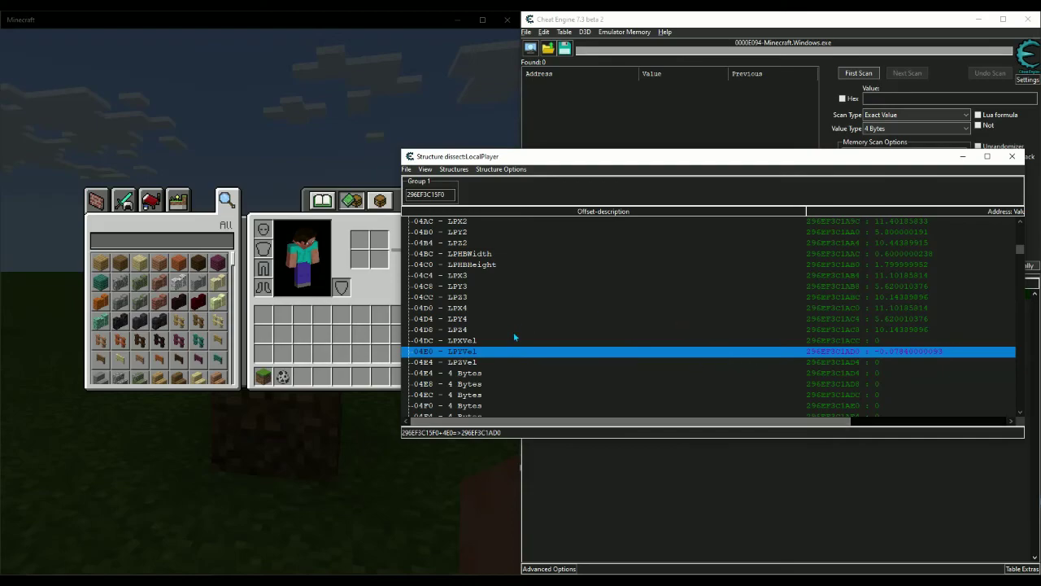
pyautogui.doubleClick(885, 355)
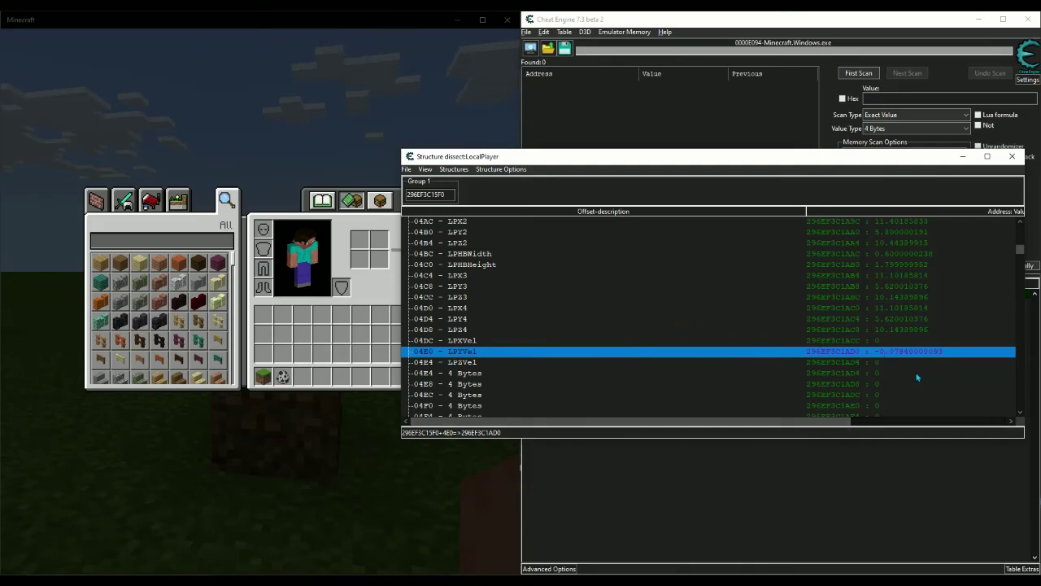
pyautogui.write('1')
pyautogui.press('Return')
# Check the player in Minecraft with the inventory closed, and return to Cheat Engine to review the labelled elements from LPX1 to LPXVel
pyautogui.click(325, 331)
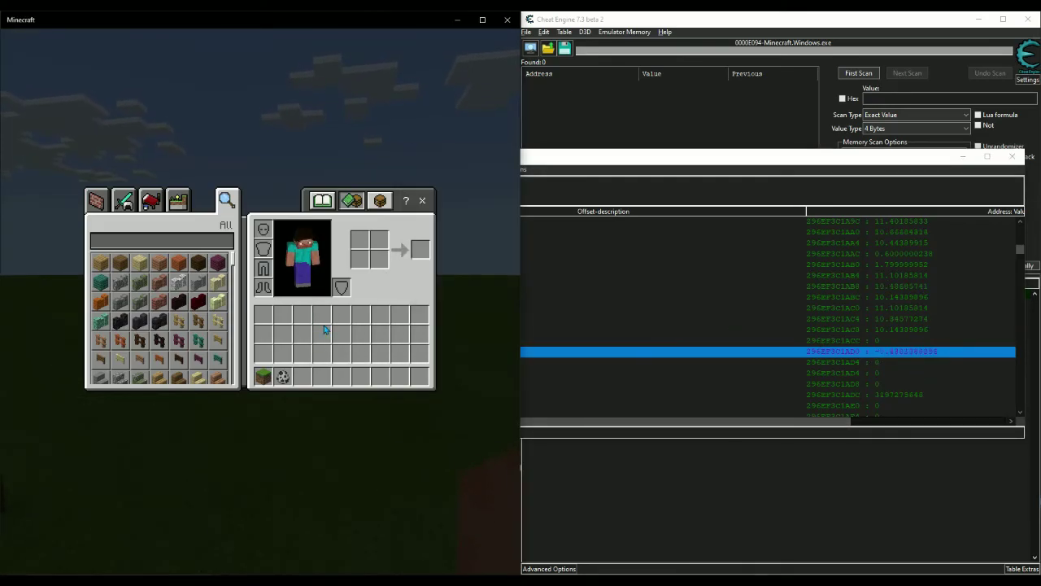
pyautogui.press('e')
pyautogui.press('e')
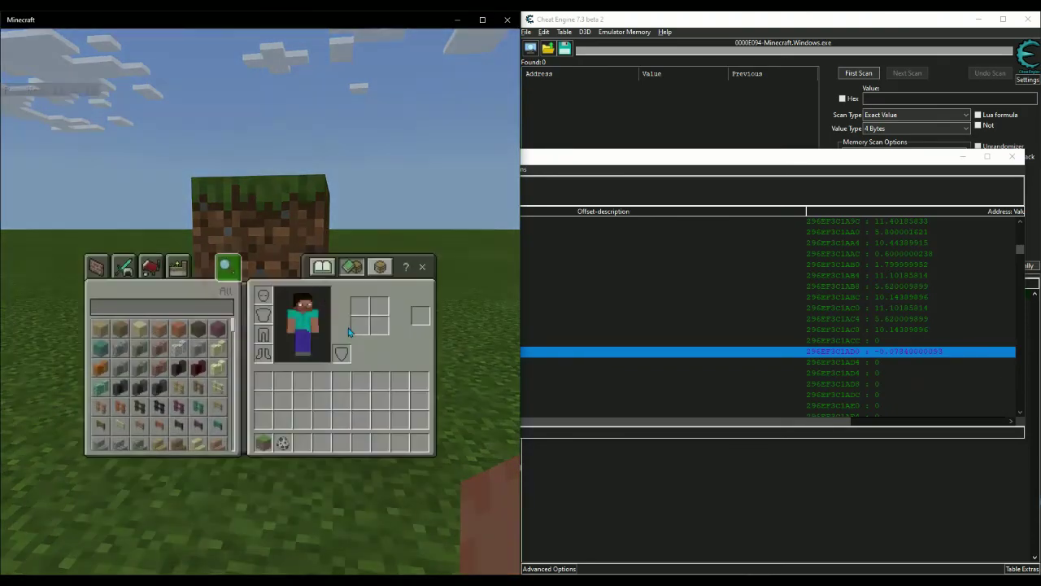
pyautogui.hotkey('alt', 'Tab')
pyautogui.click(676, 343)
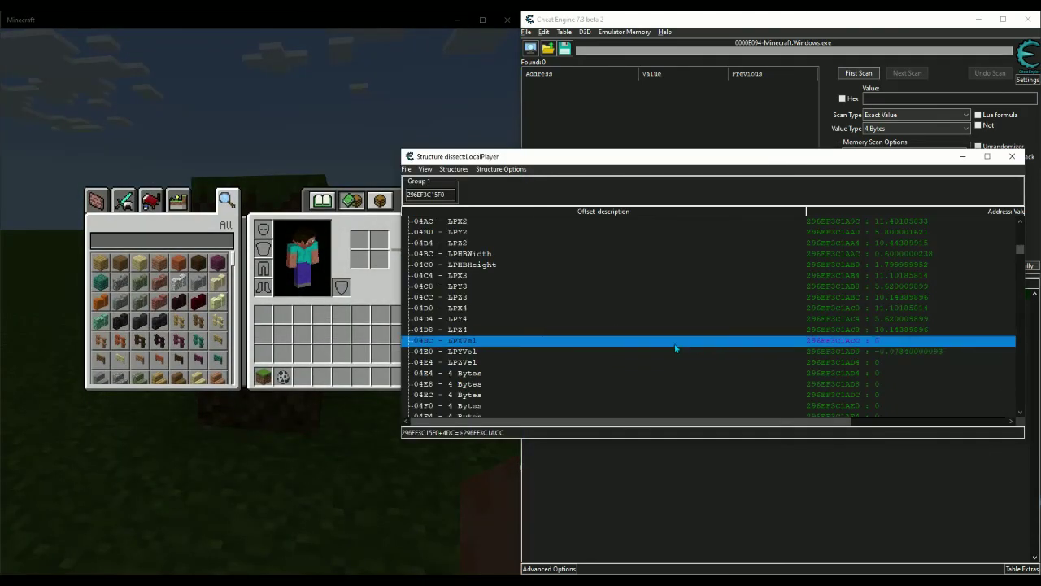
pyautogui.scroll(2, 534, 351)
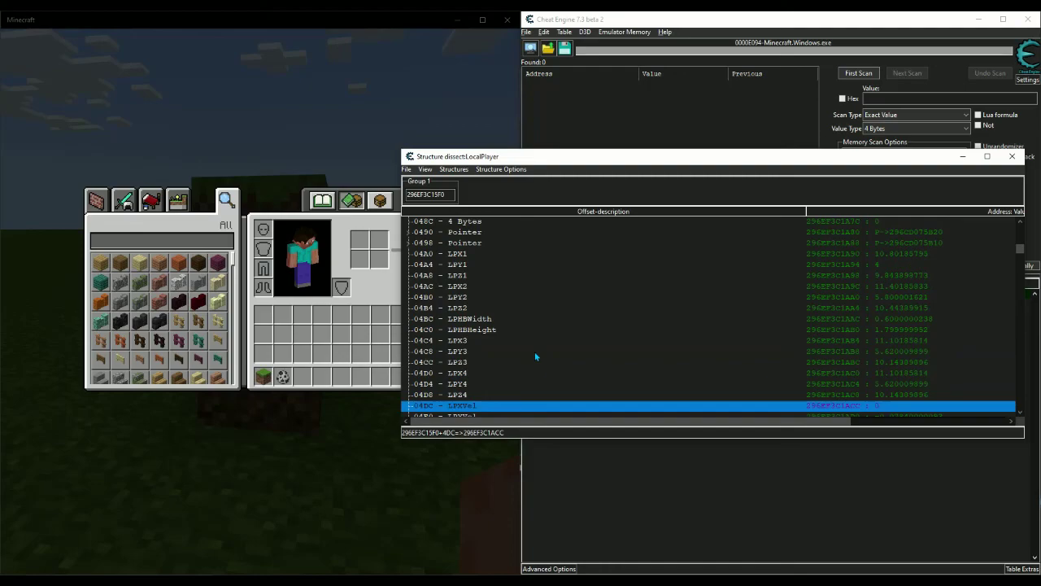